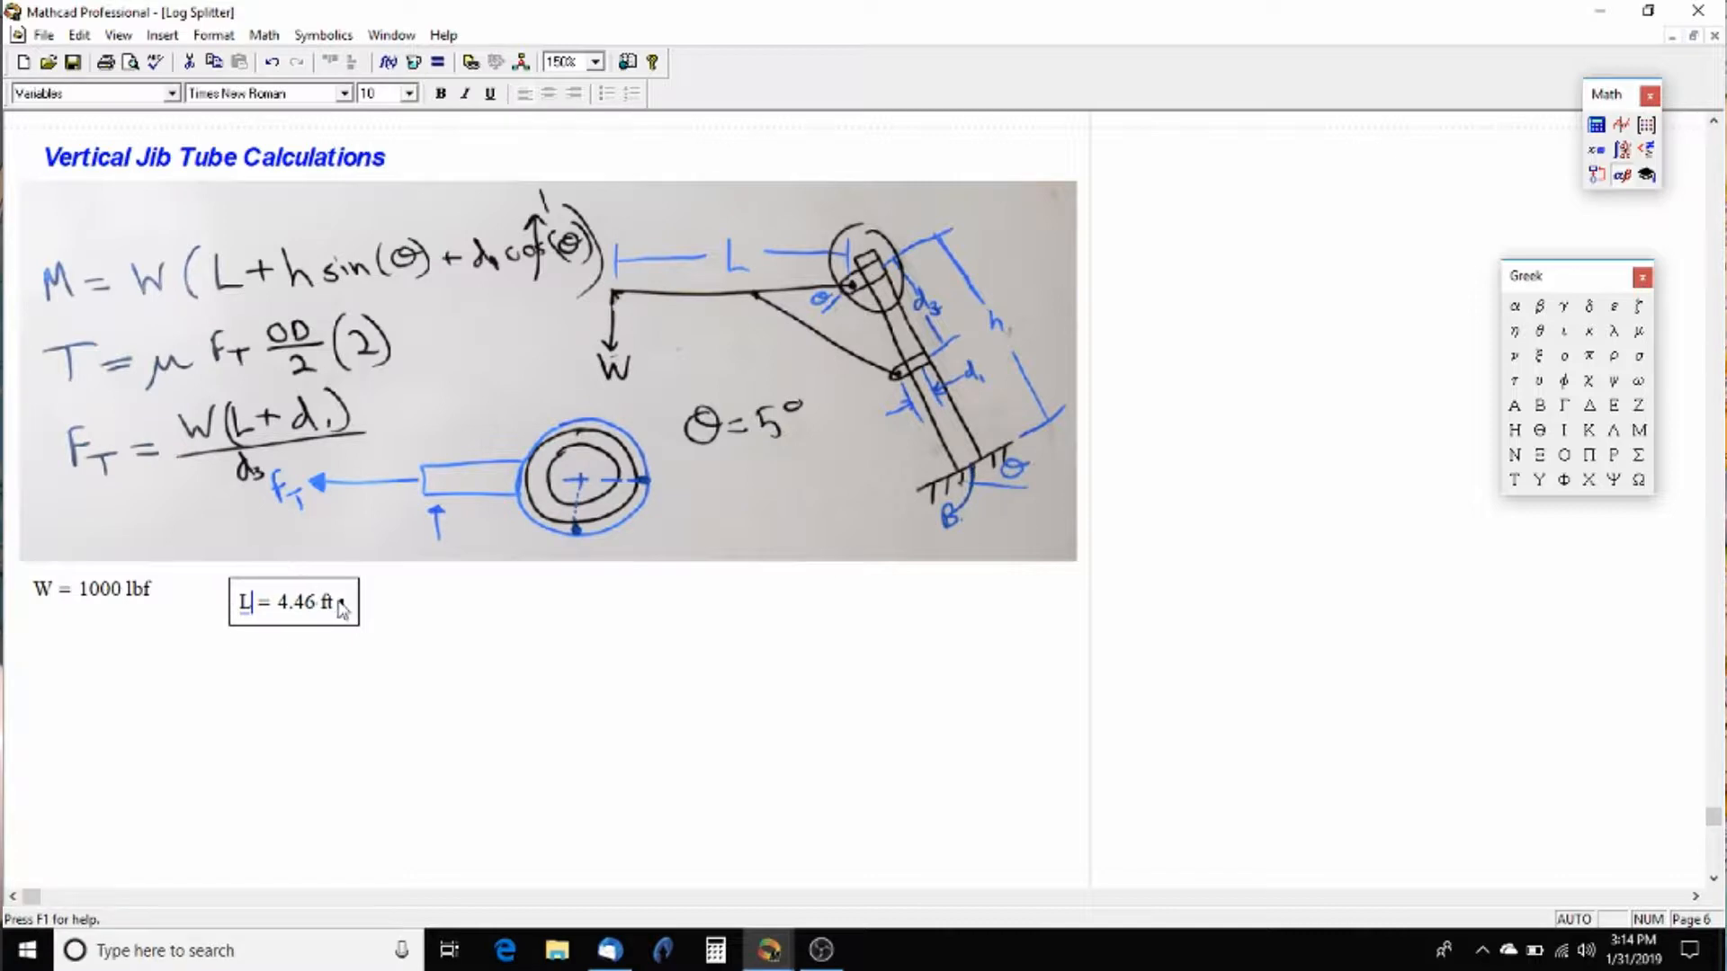
Step: Display the evaluated length L in inches
click(341, 604)
text(in)
key(Return)
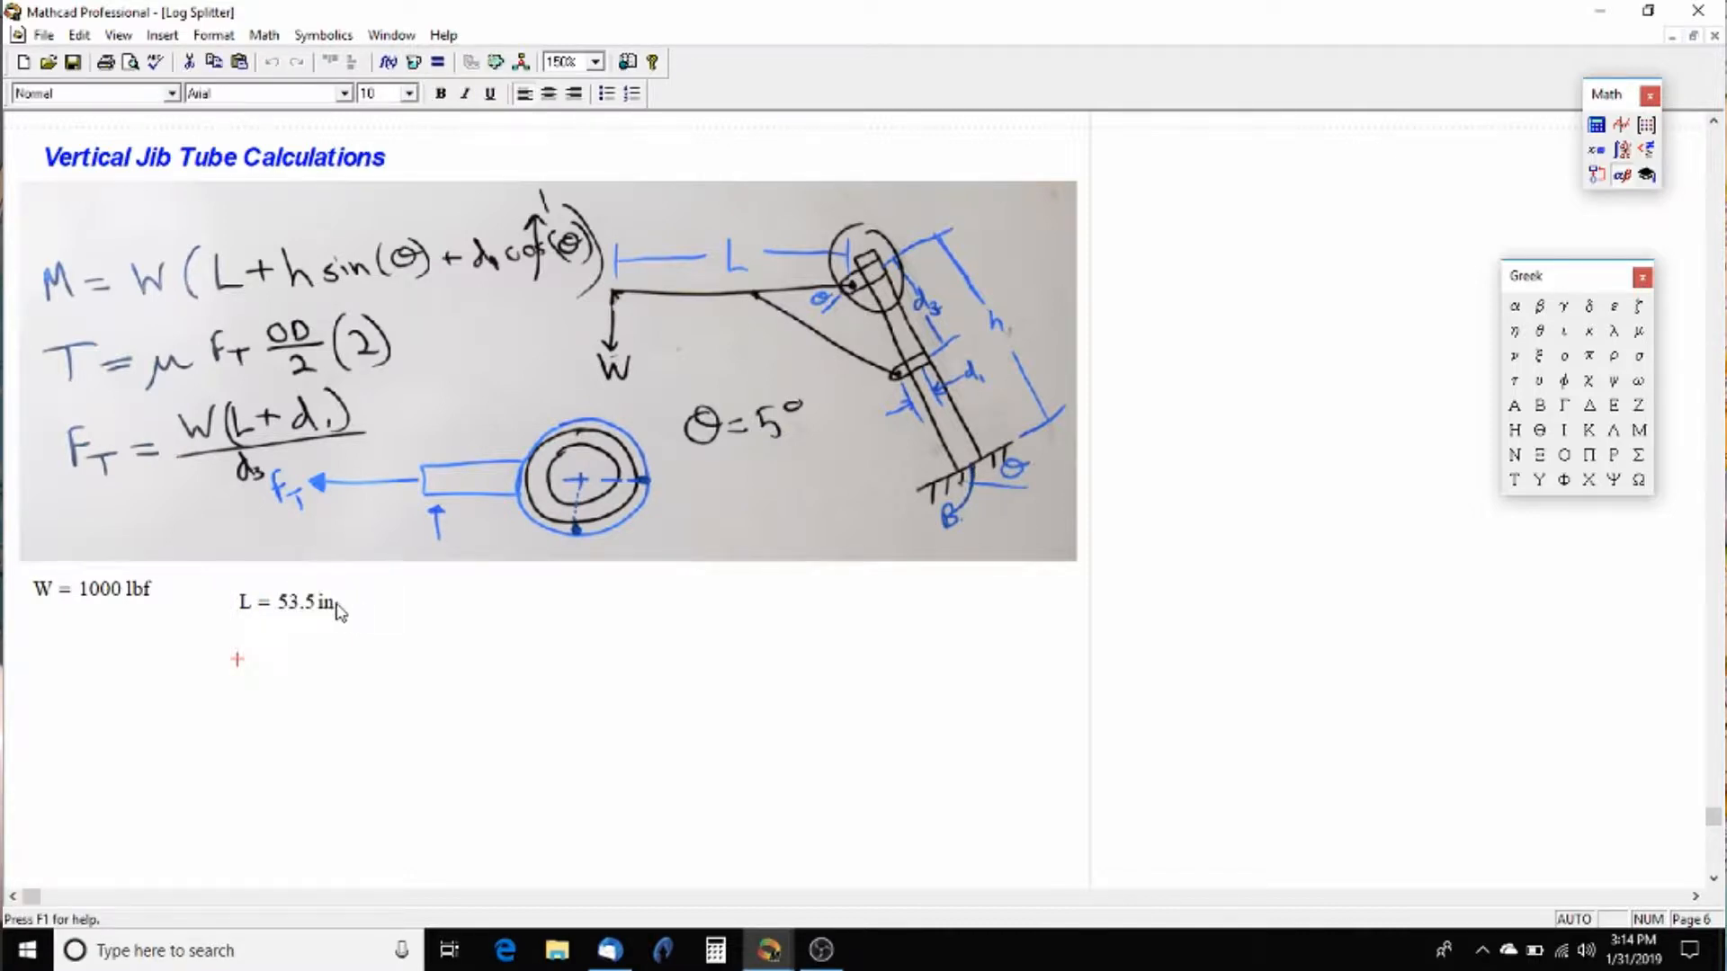
Step: Evaluate d₃ beside the length L and display the result in inches
click(410, 620)
text(d.3=)
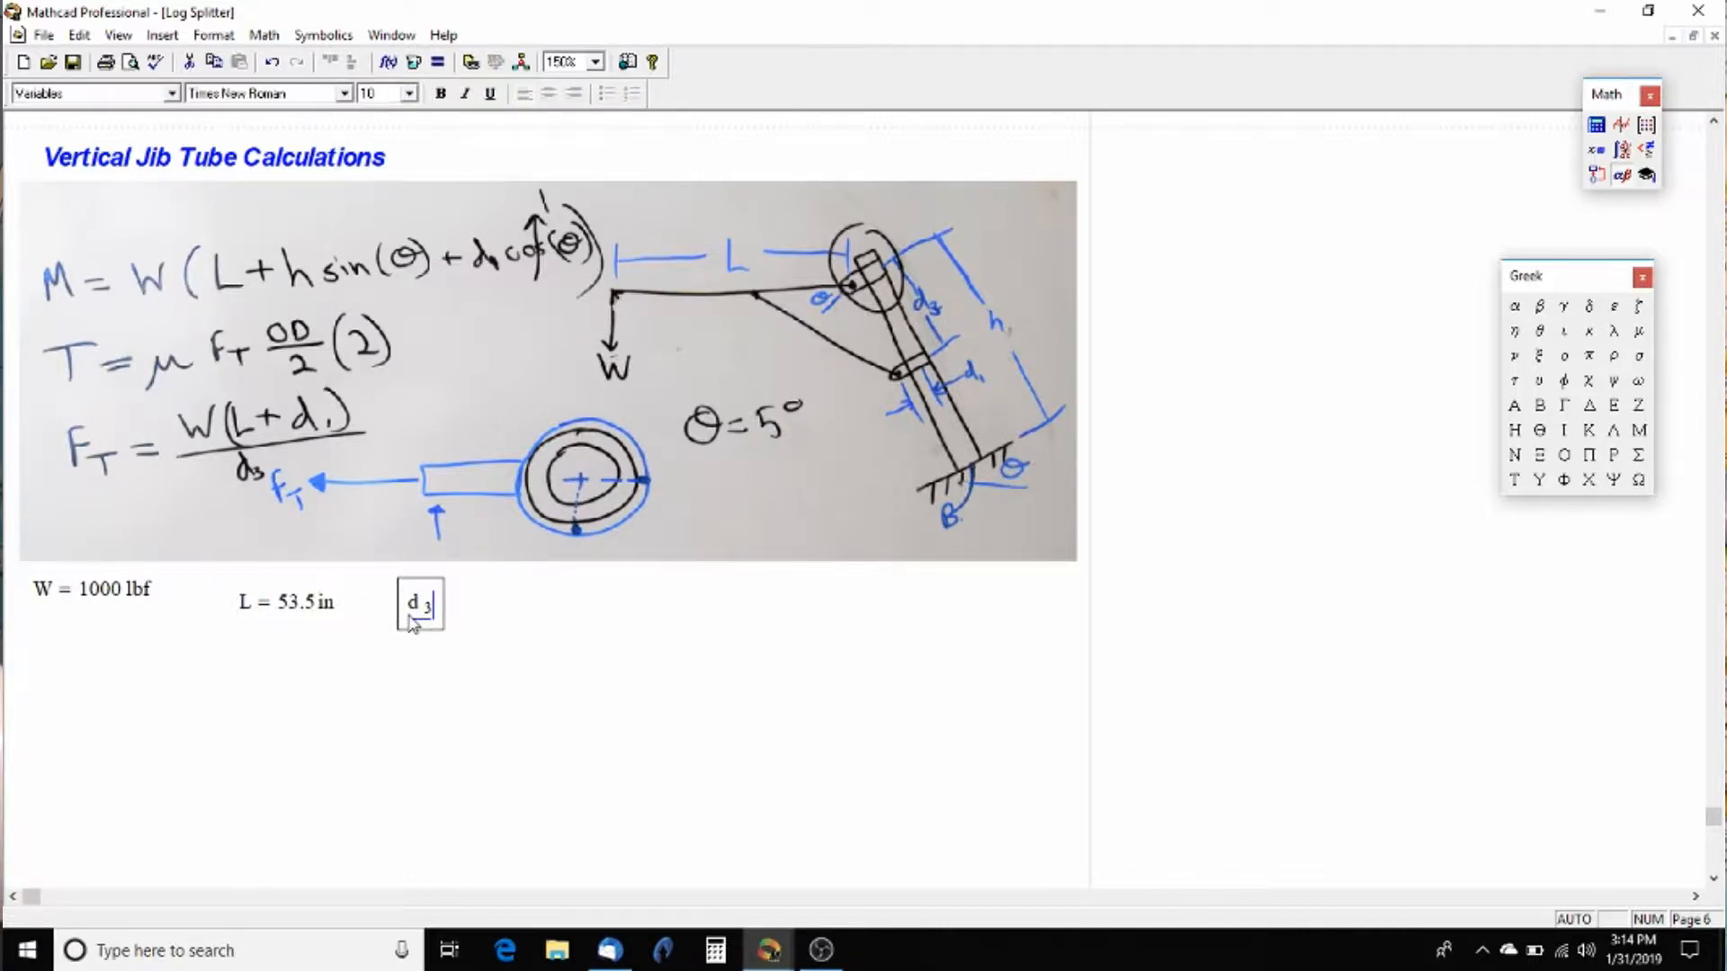
click(523, 617)
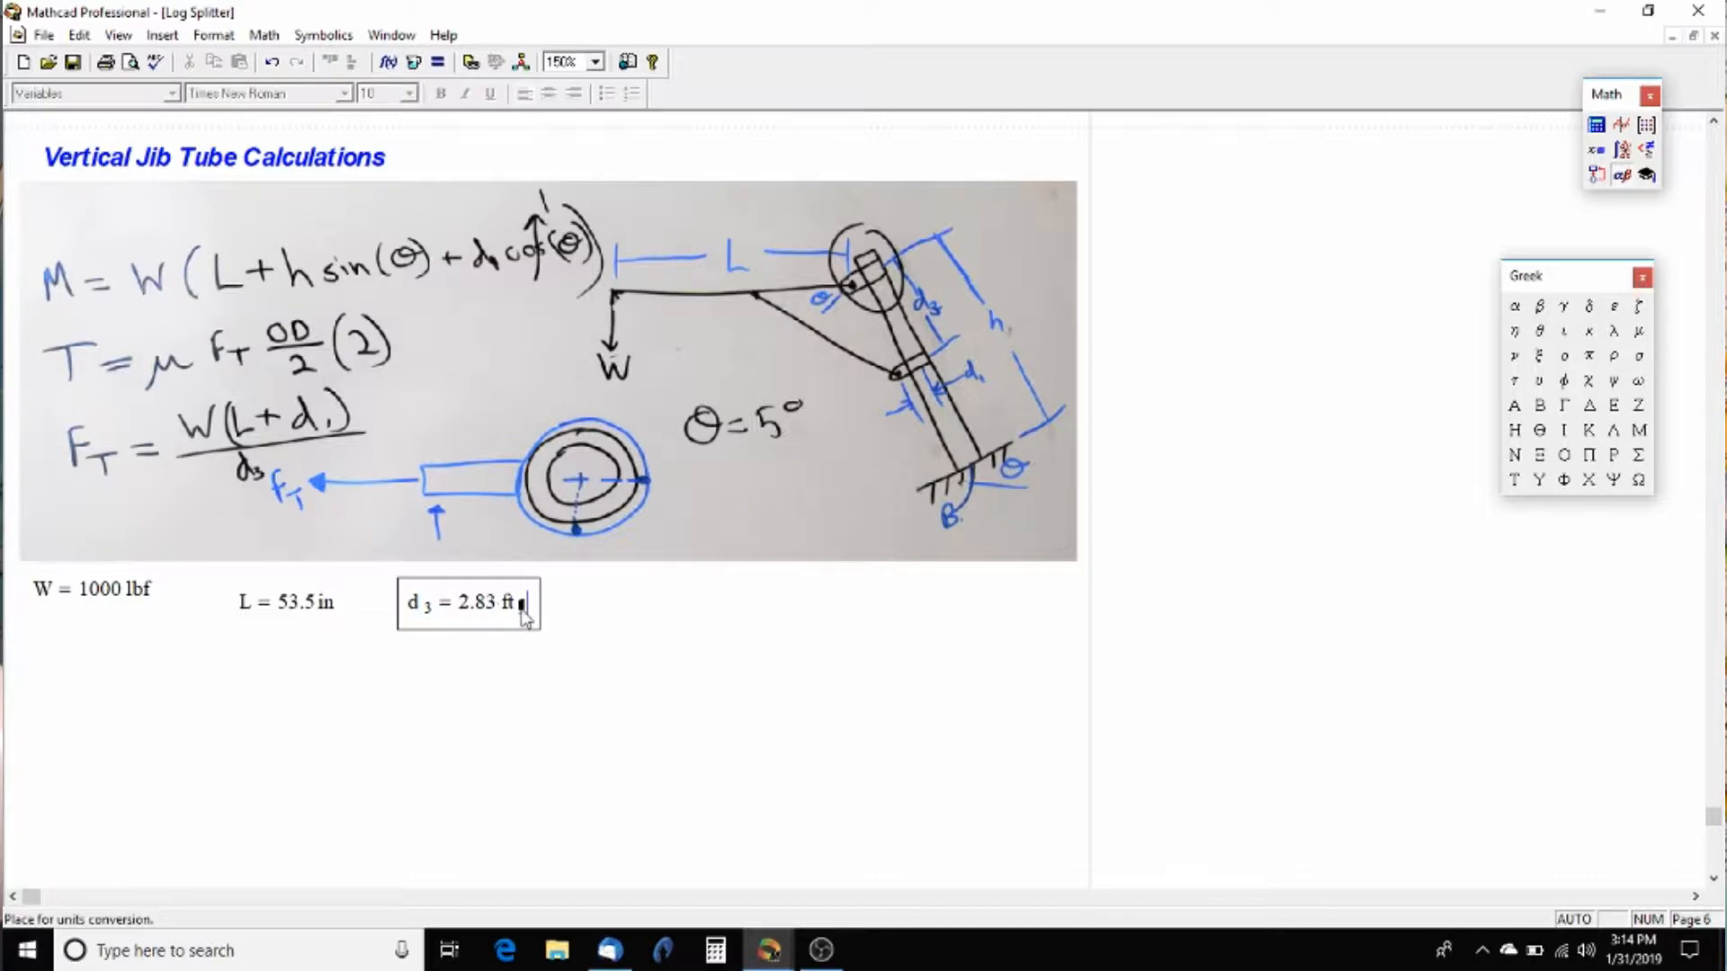
text(in)
key(Return)
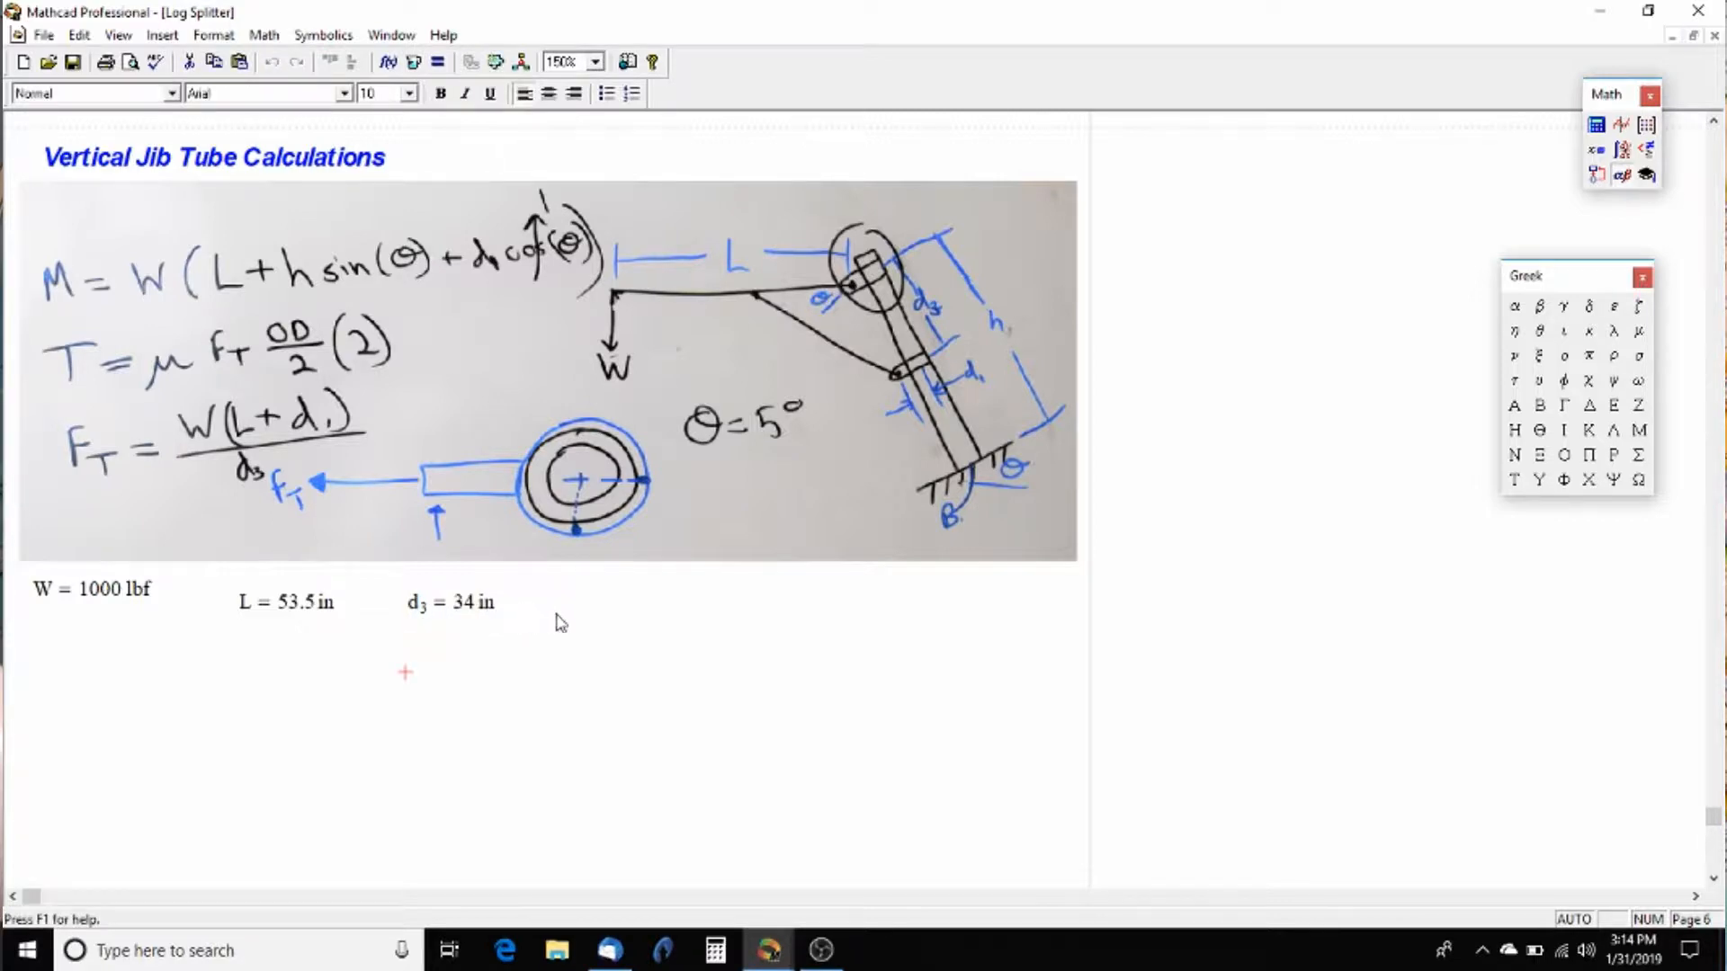
Step: Define the angle θ as 5 deg beside the d₃ value
click(557, 615)
click(1543, 333)
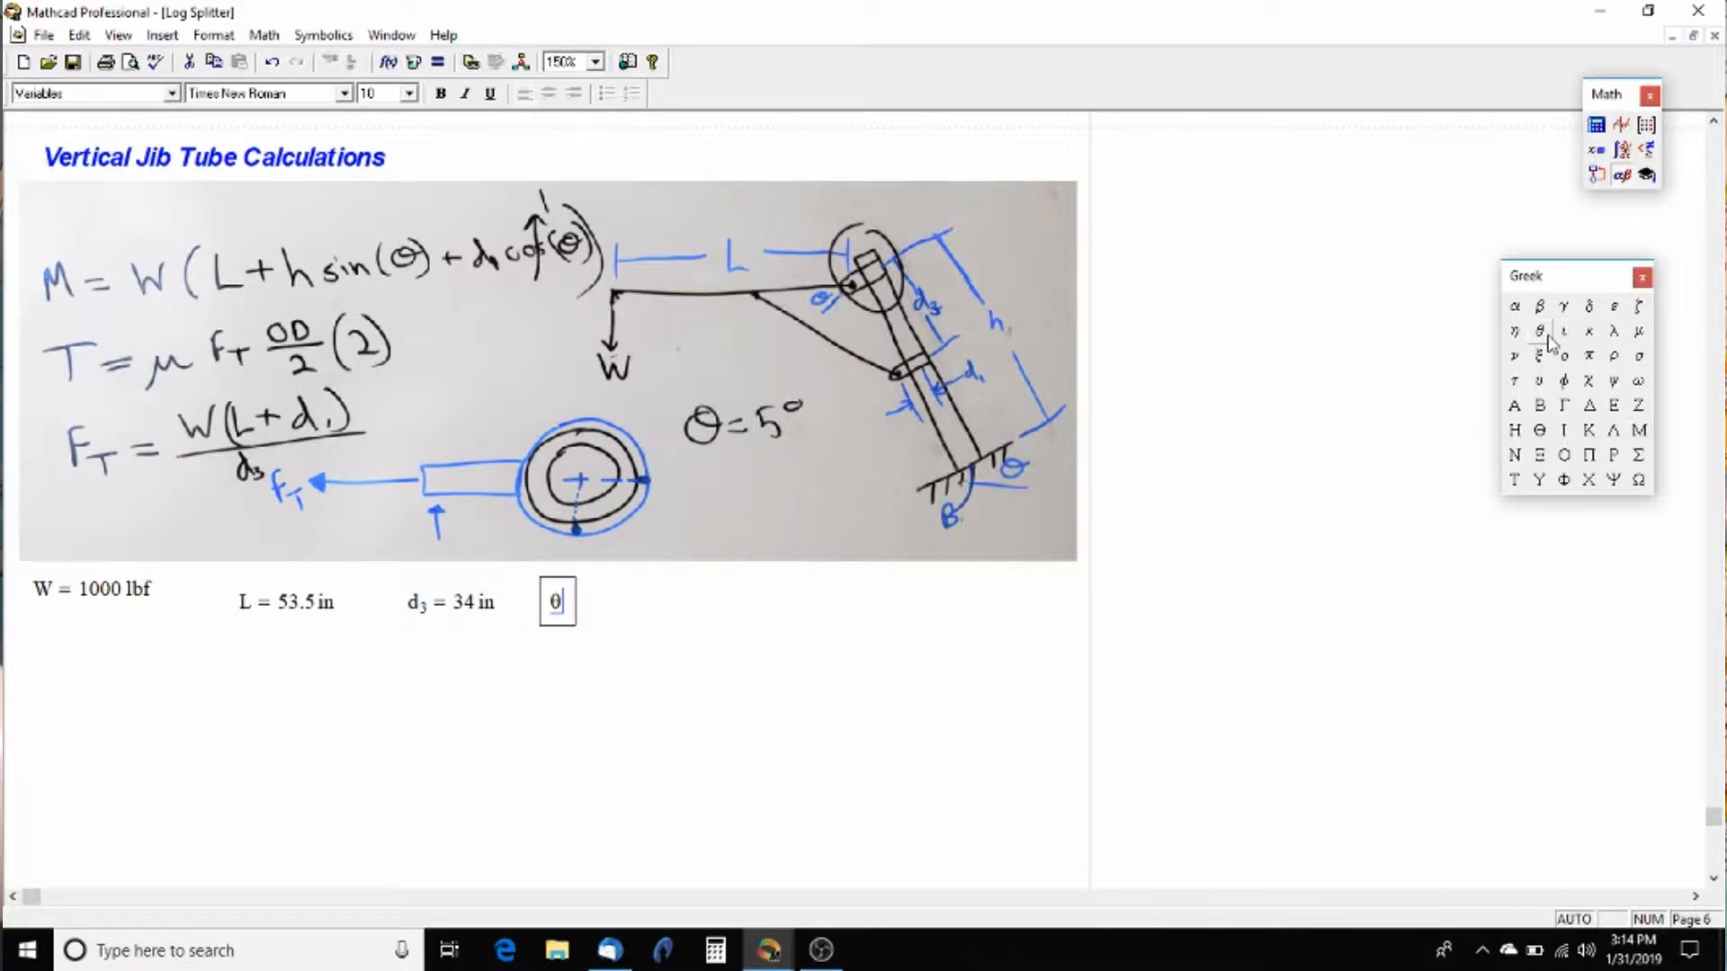
text(:=)
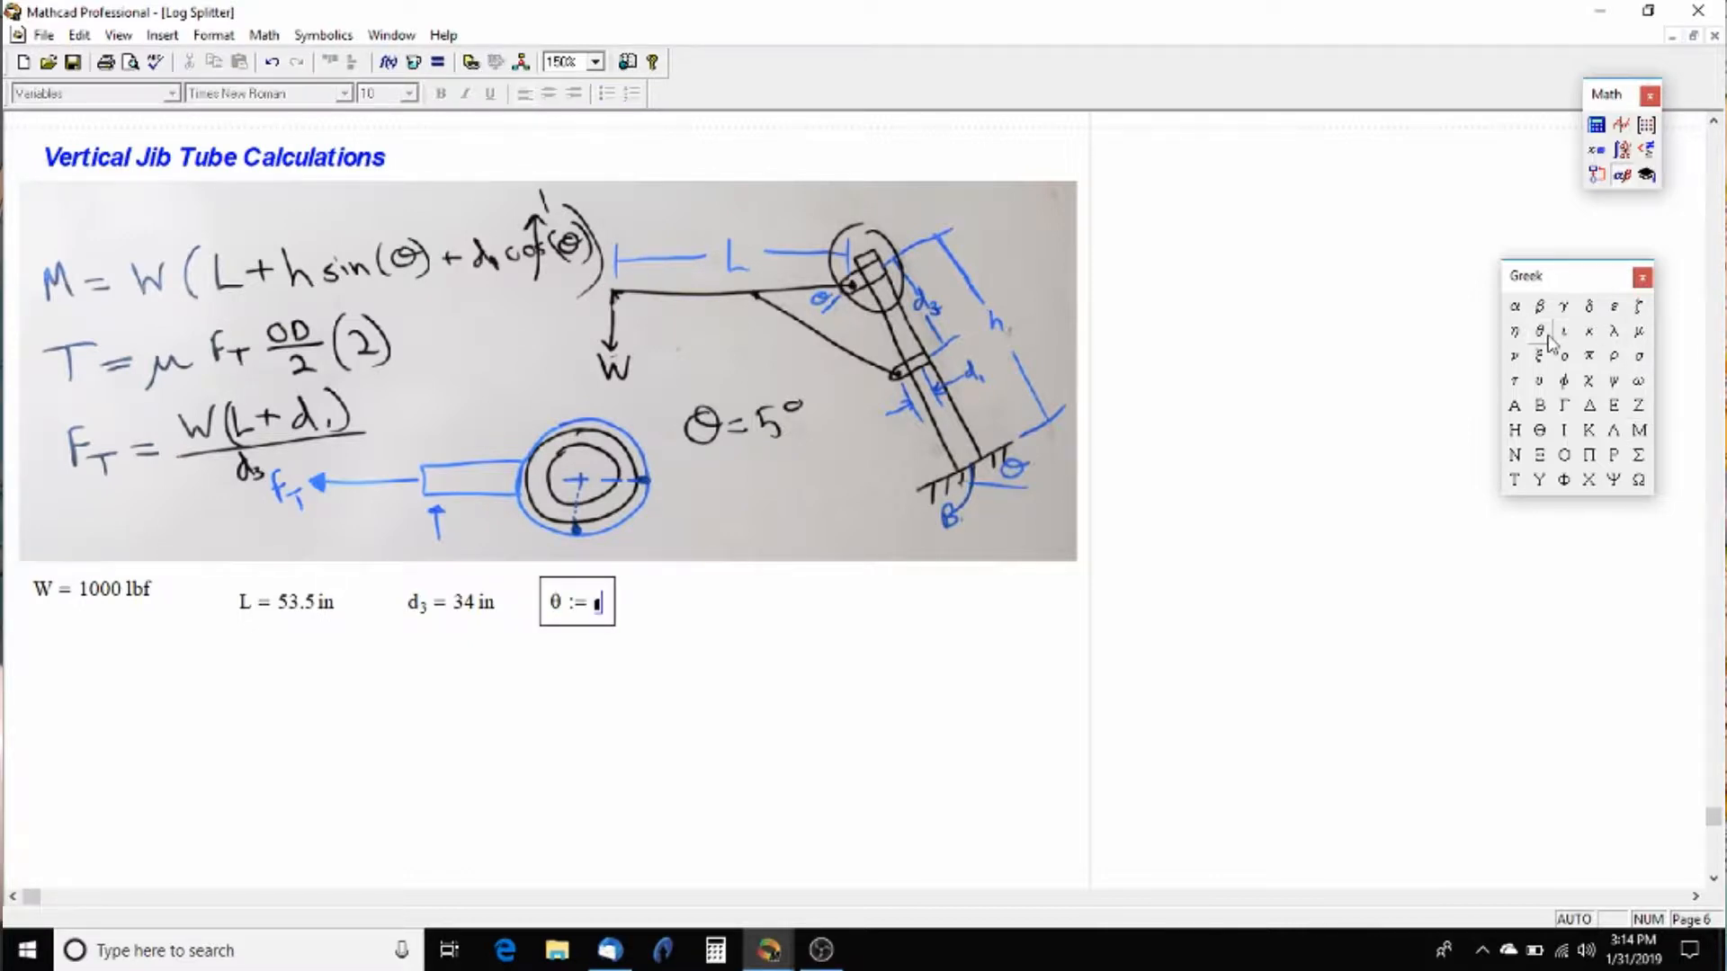
text(5*deg)
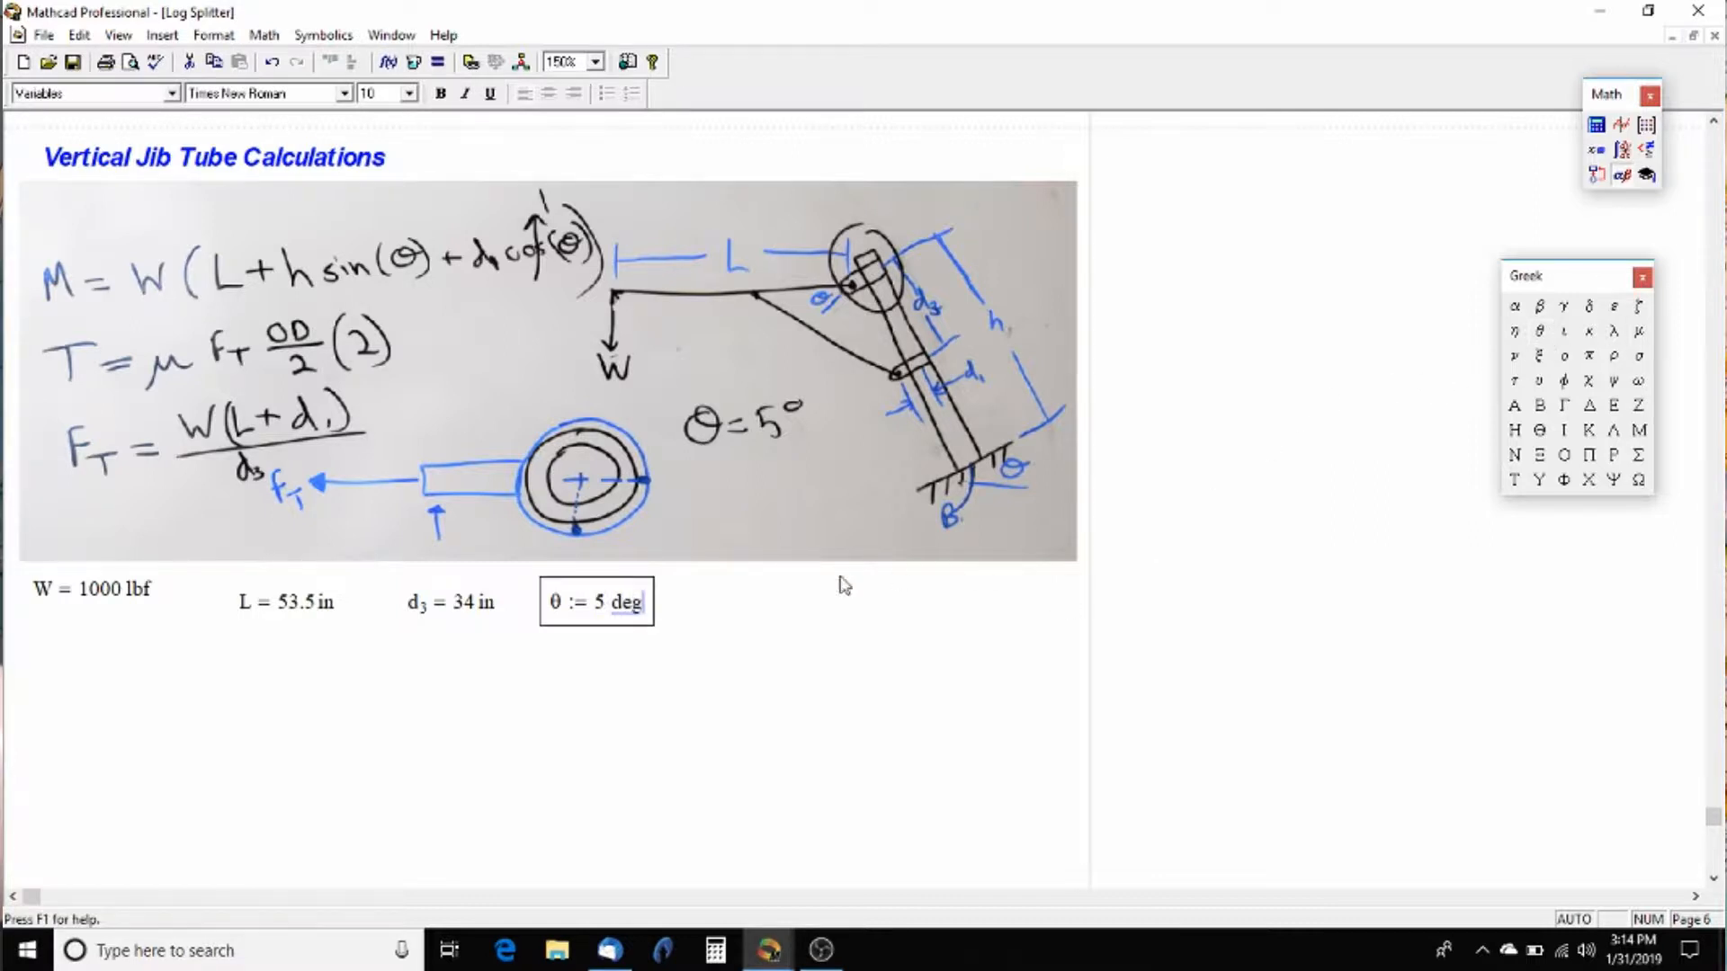
Step: Define the friction coefficient μ as 0.50 beside the θ definition
click(717, 613)
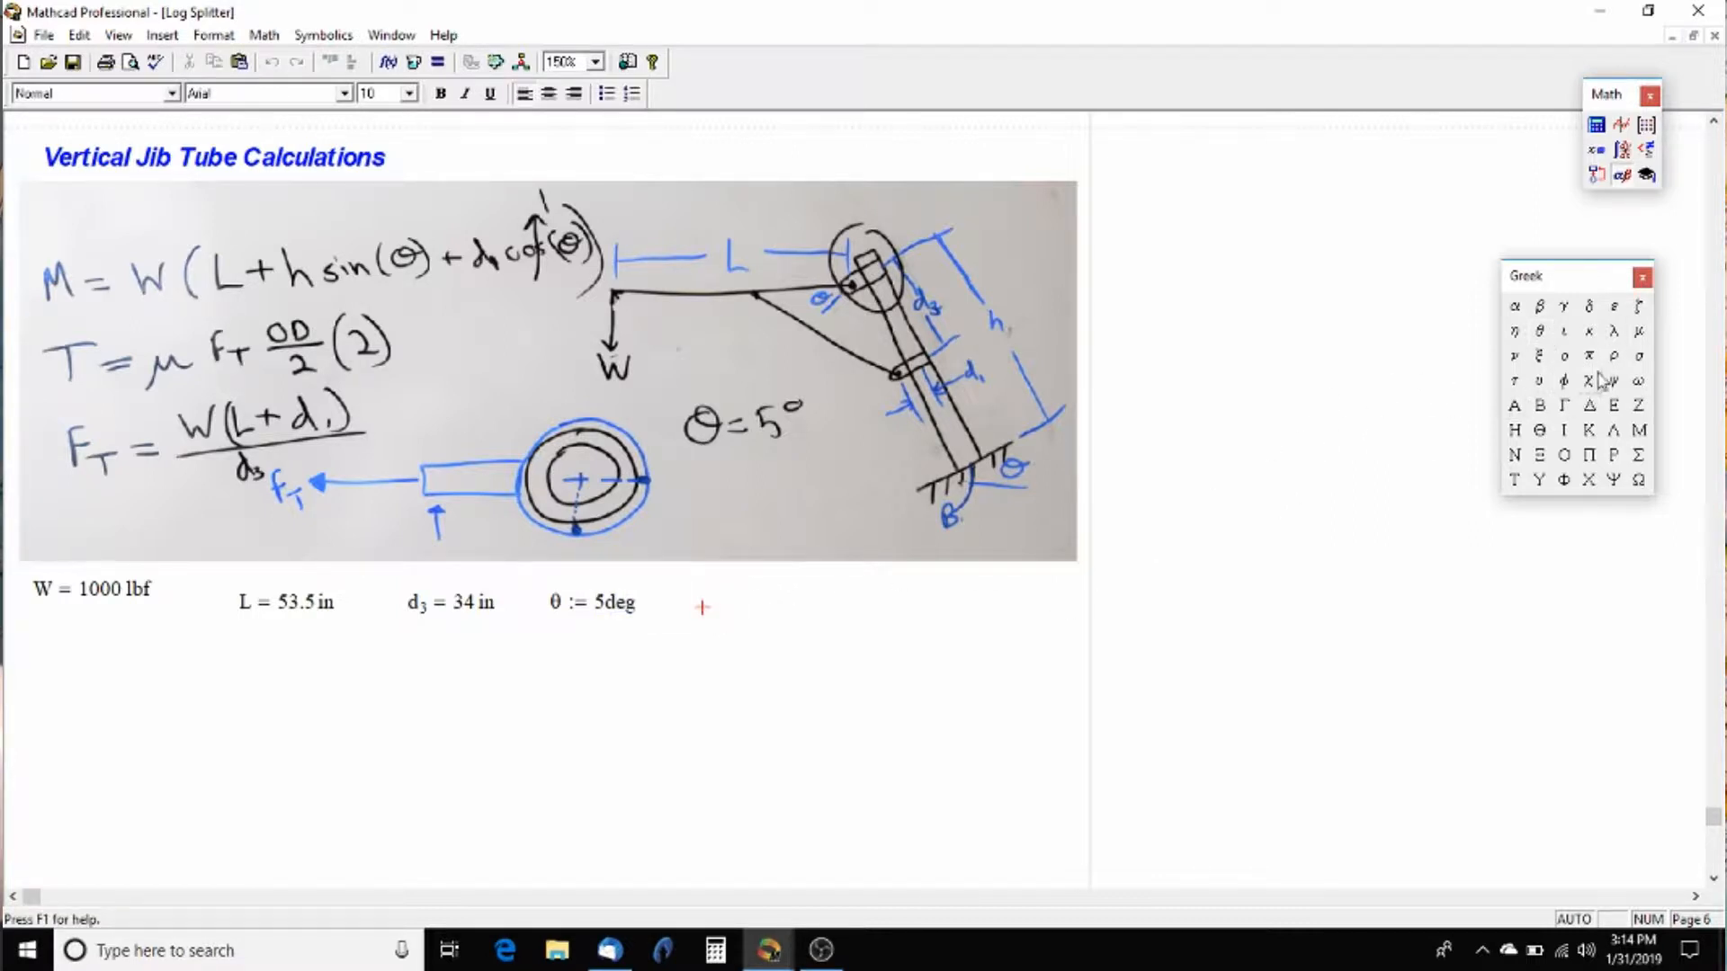
click(1638, 332)
text(:= )
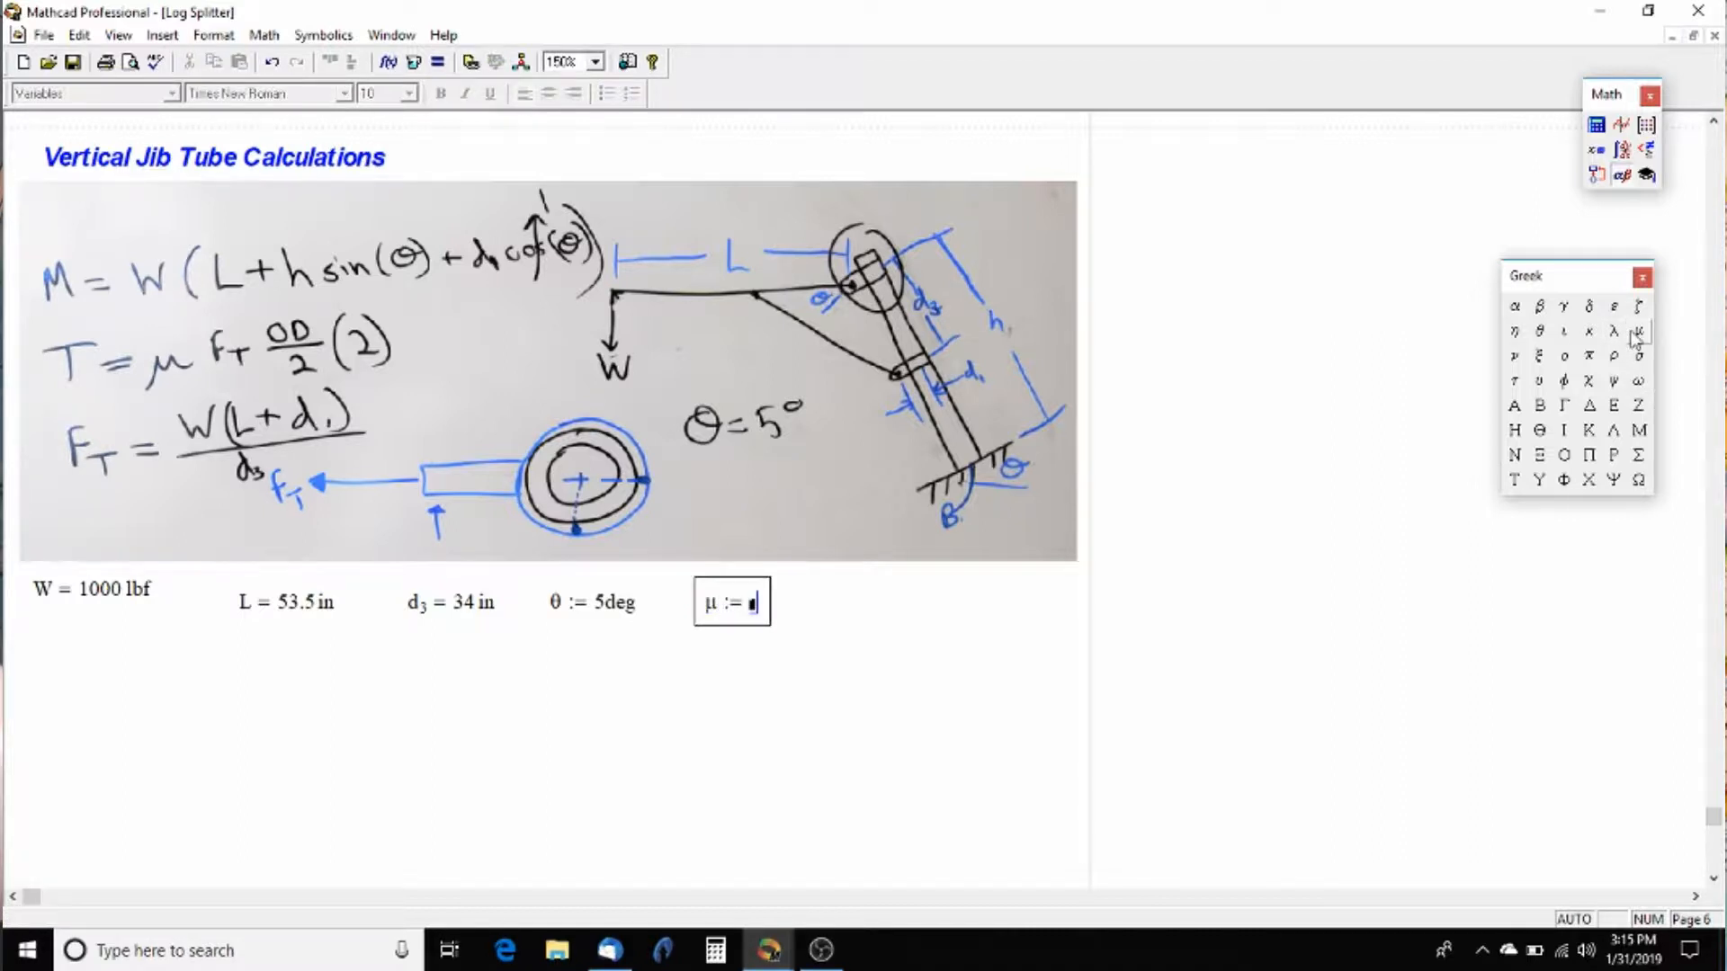
text(0.50)
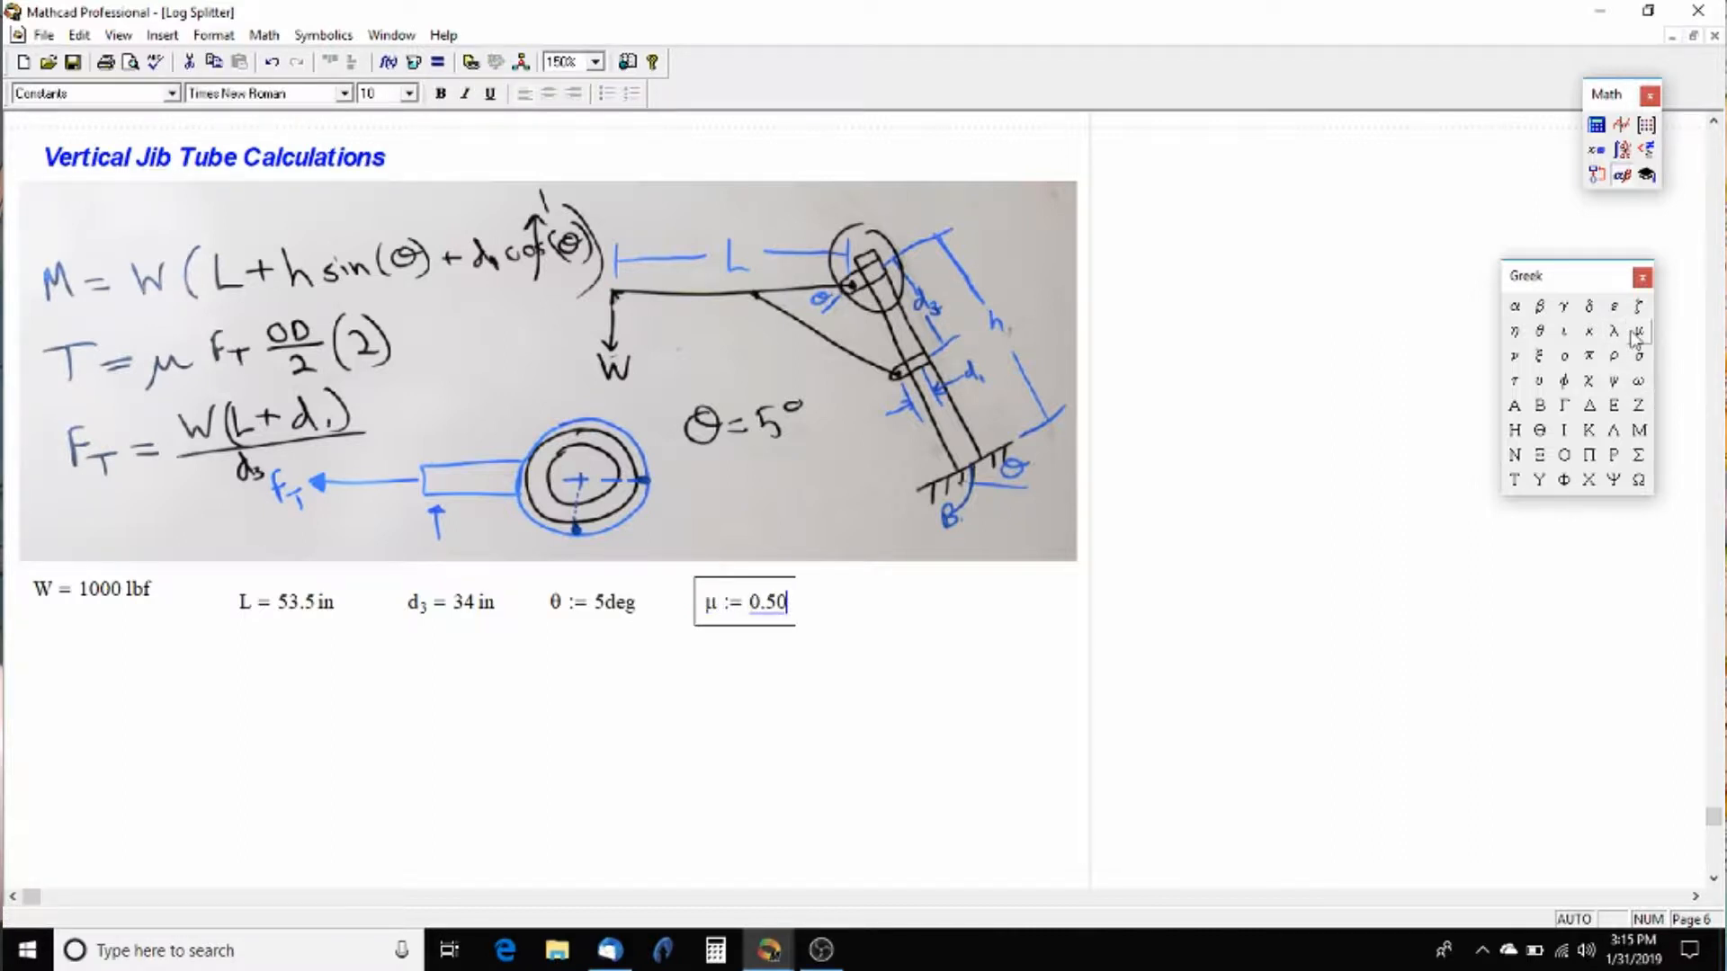
key(Right)
key(Right)
key(Right)
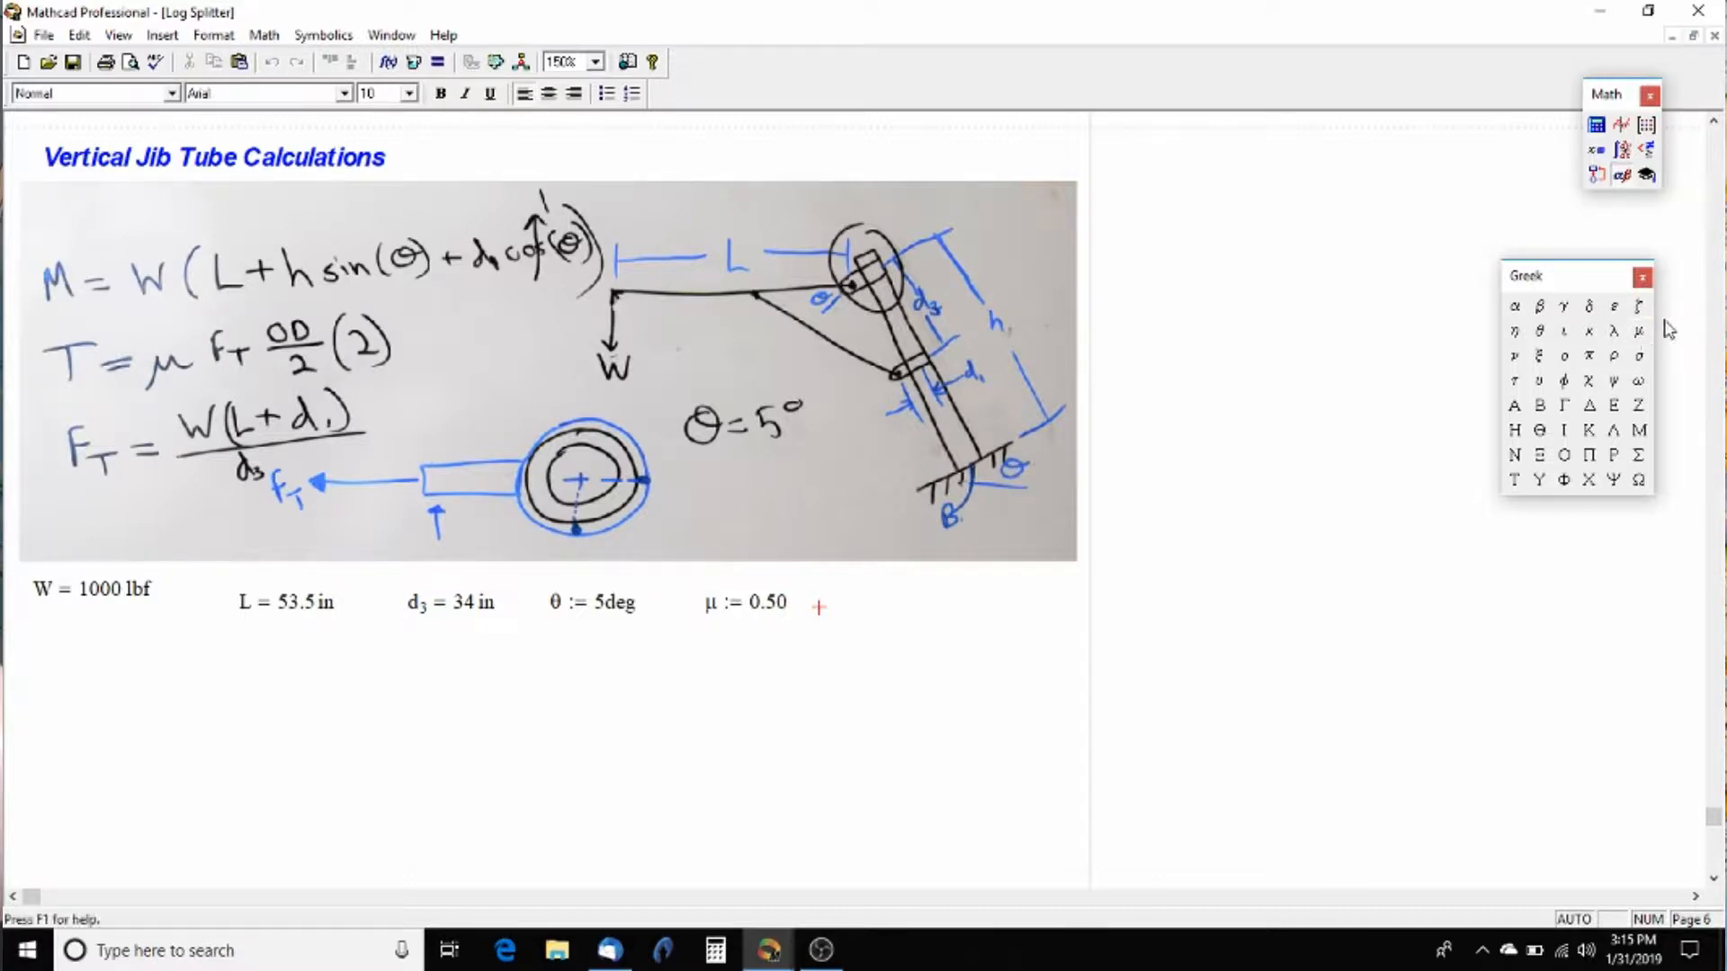
Step: Define the offset d₁ as 4 in on a new row below the weight W
click(50, 656)
text(d.1:)
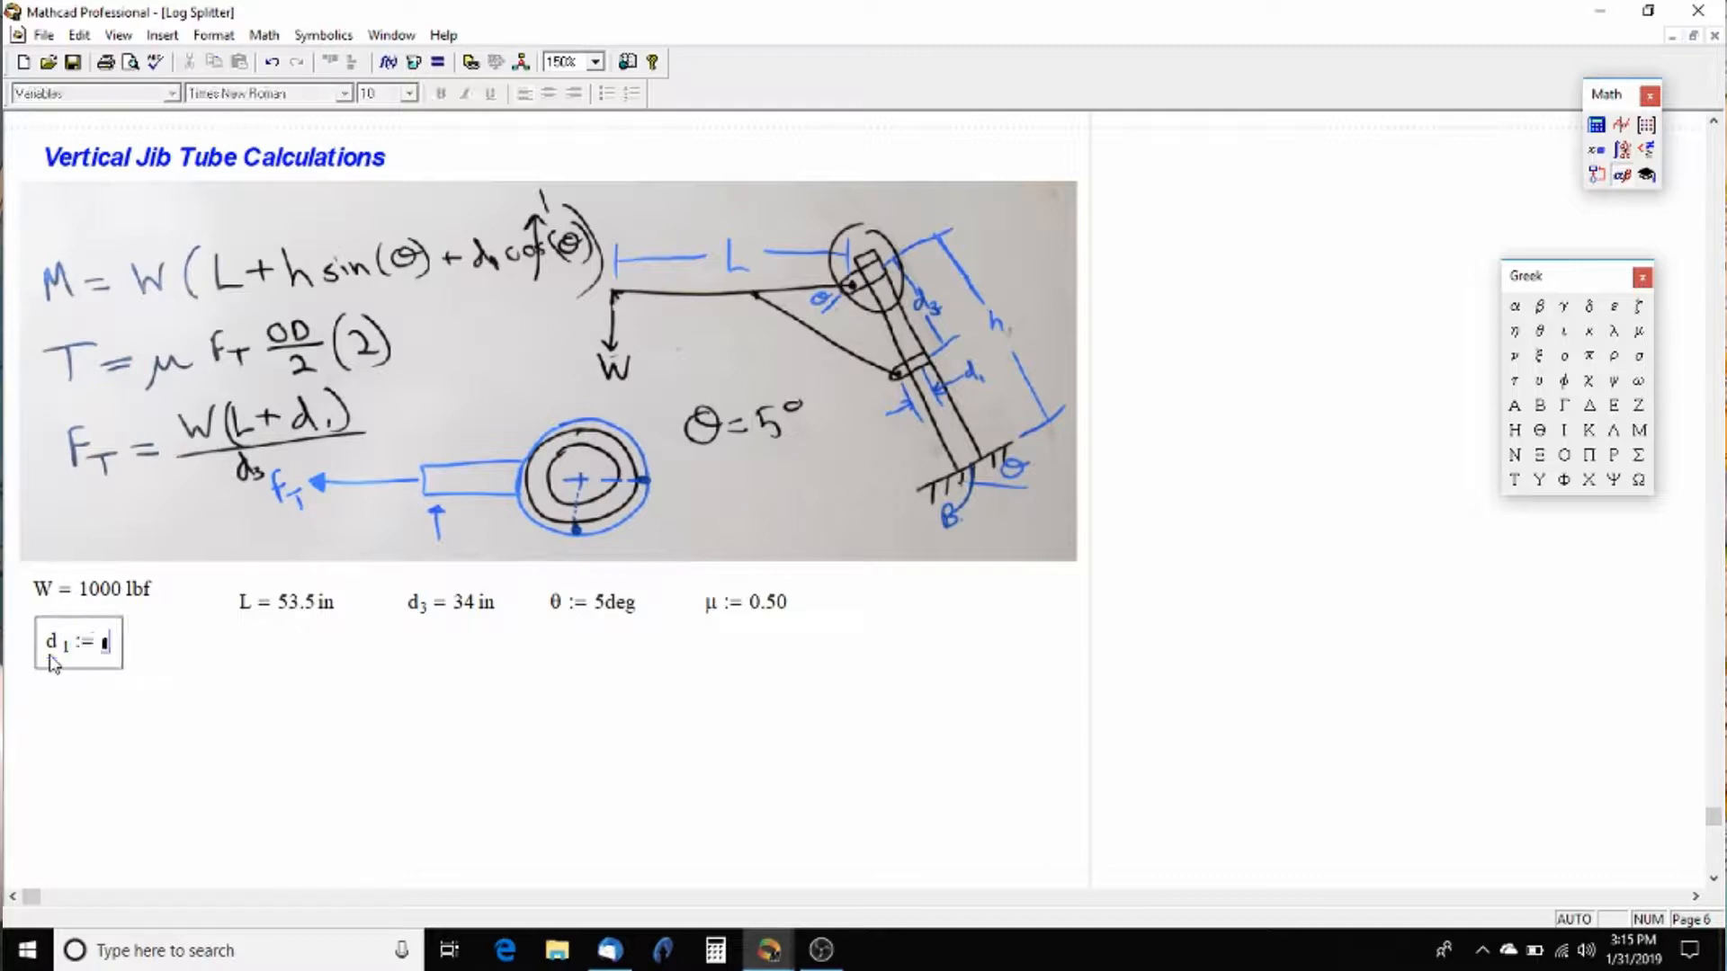
text(4)
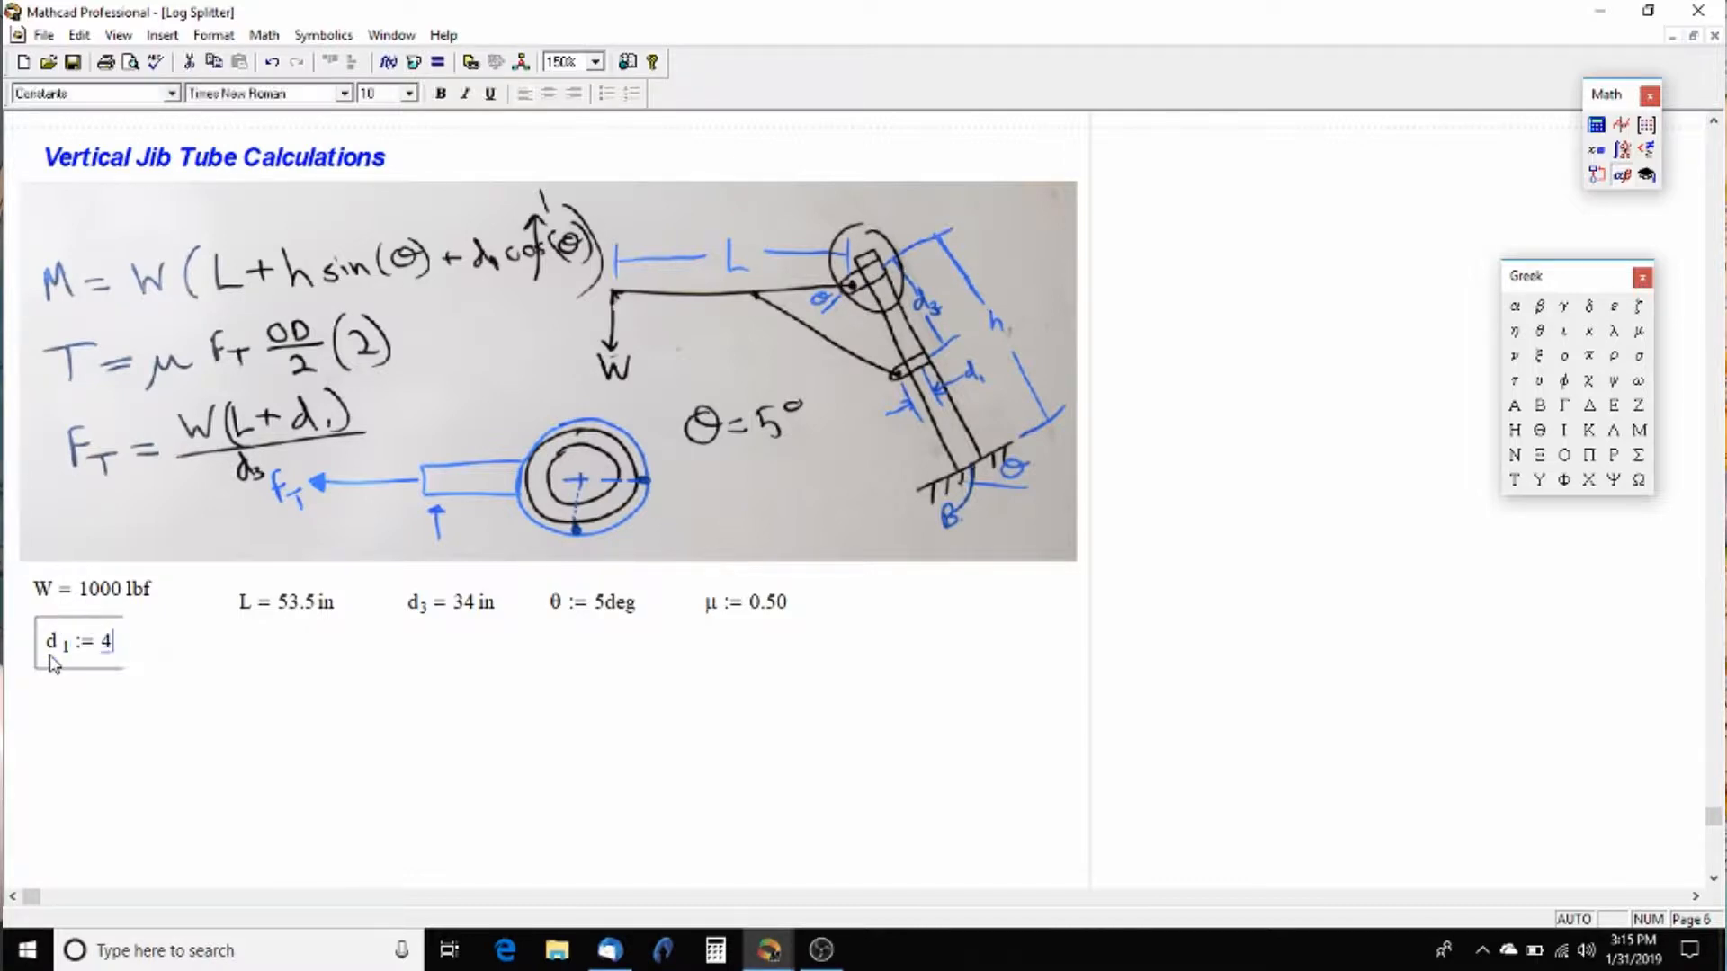
text(*in)
key(Return)
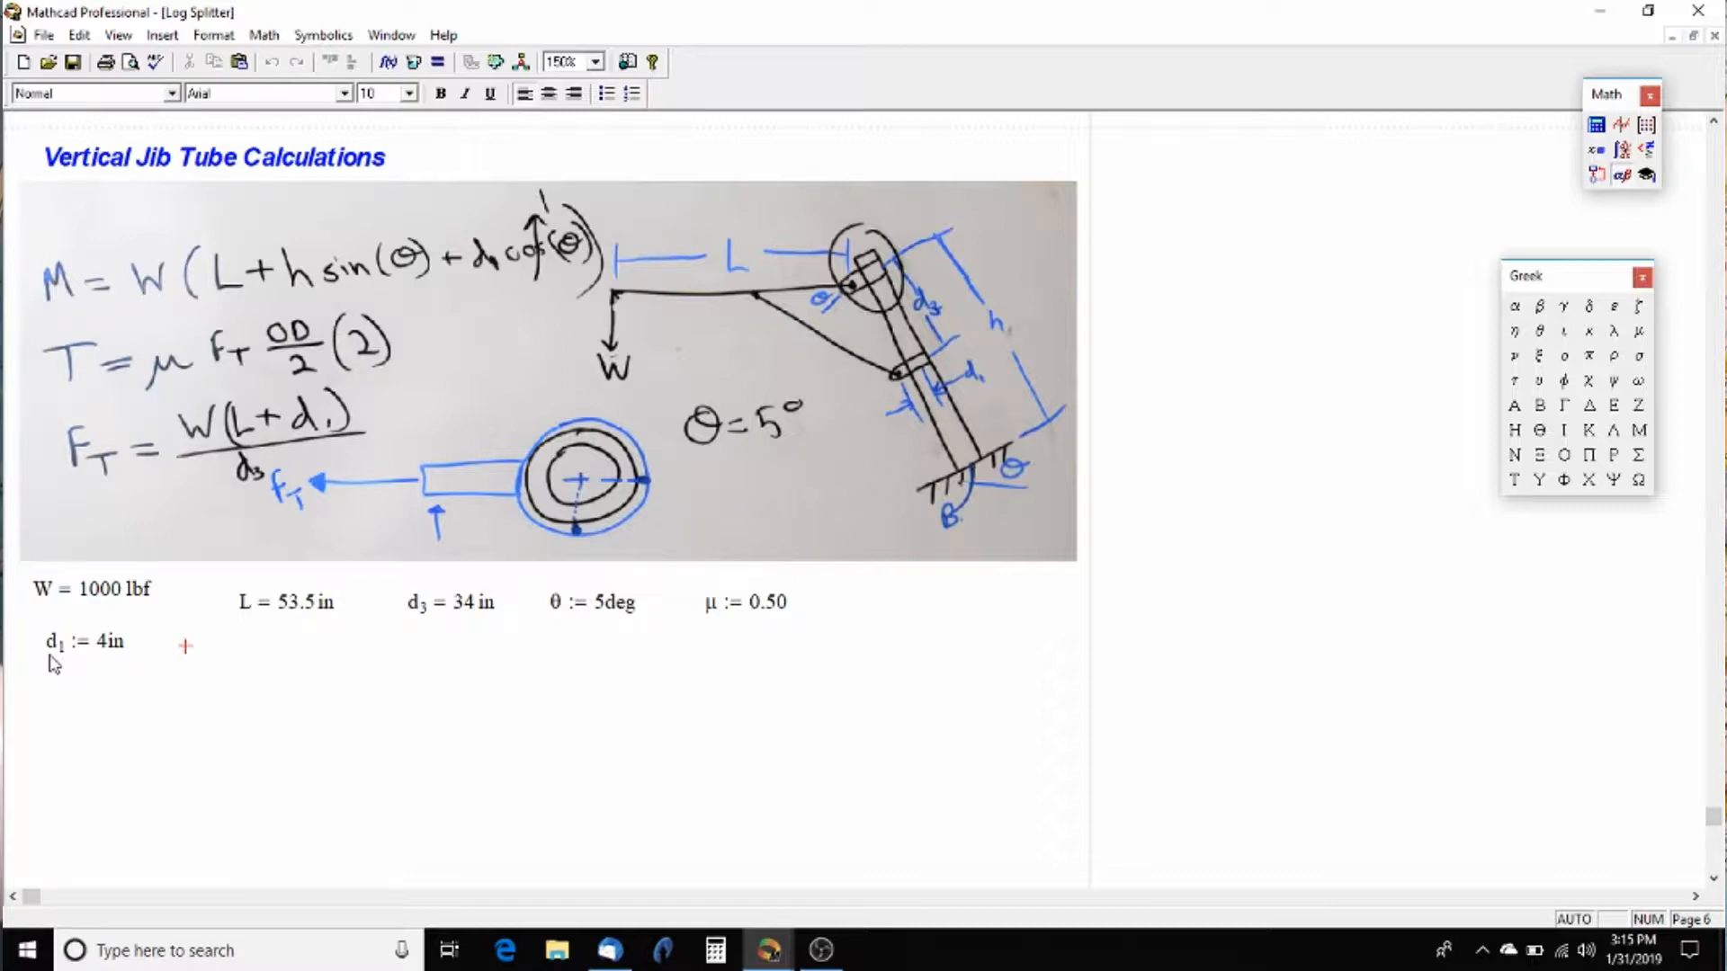
Step: Define the height h as 40 in beside the d₁ definition
text(h := )
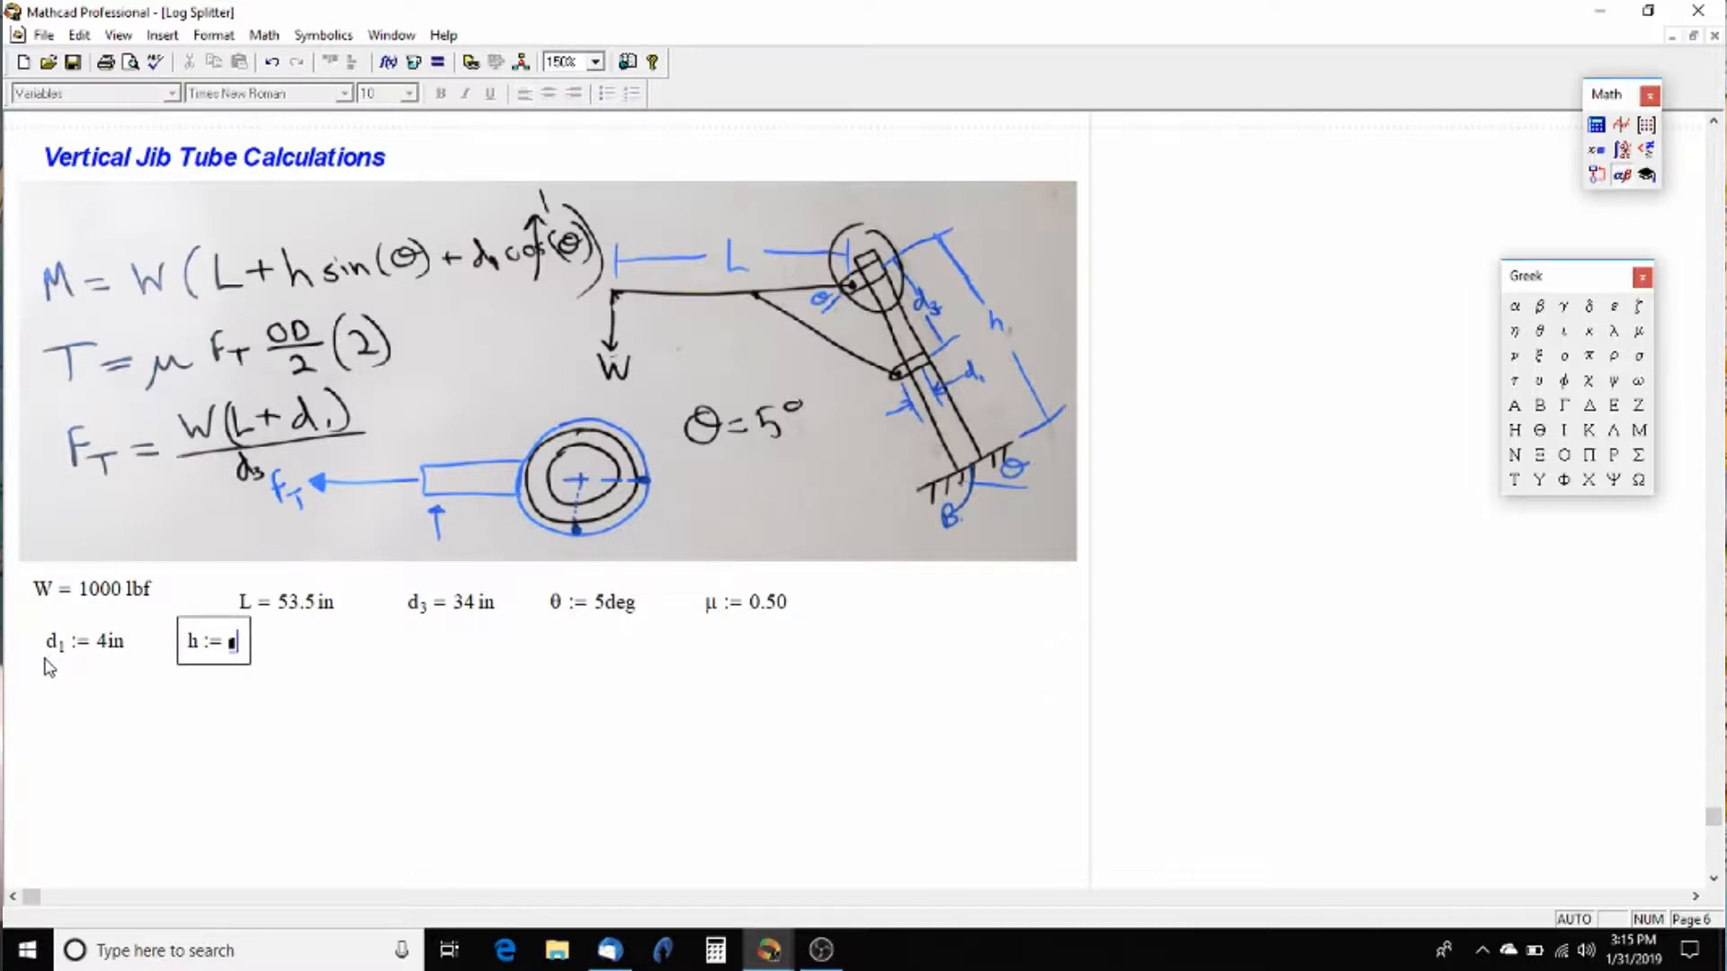
text(40 in)
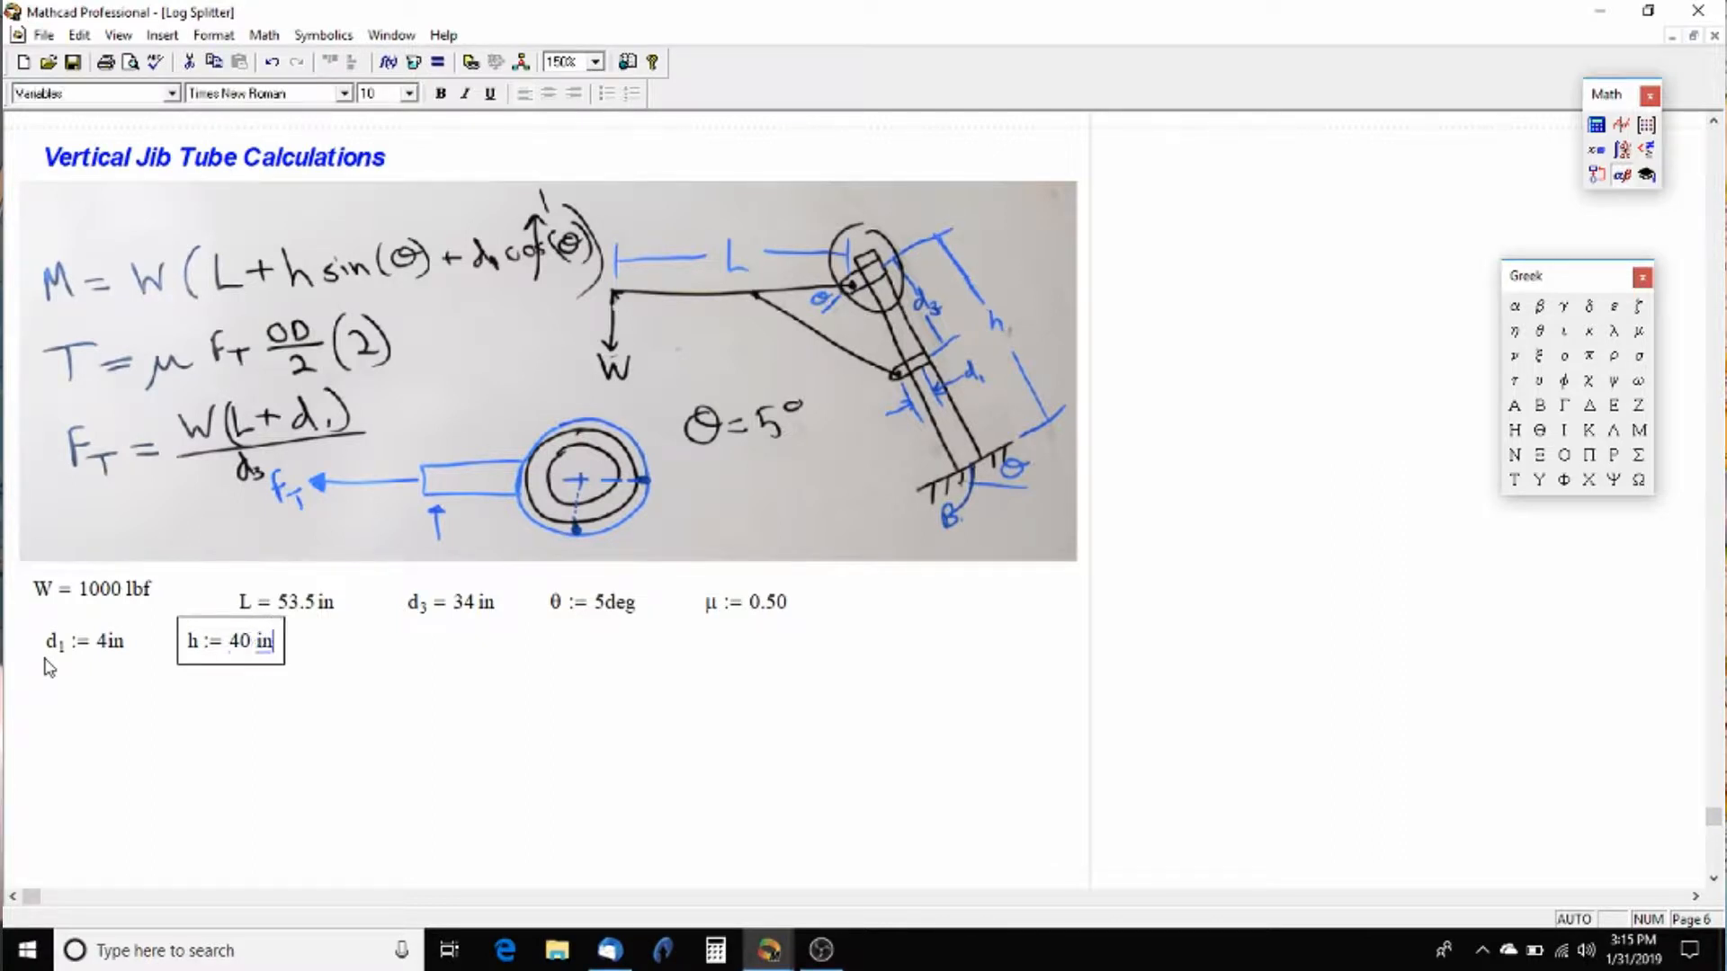
click(380, 673)
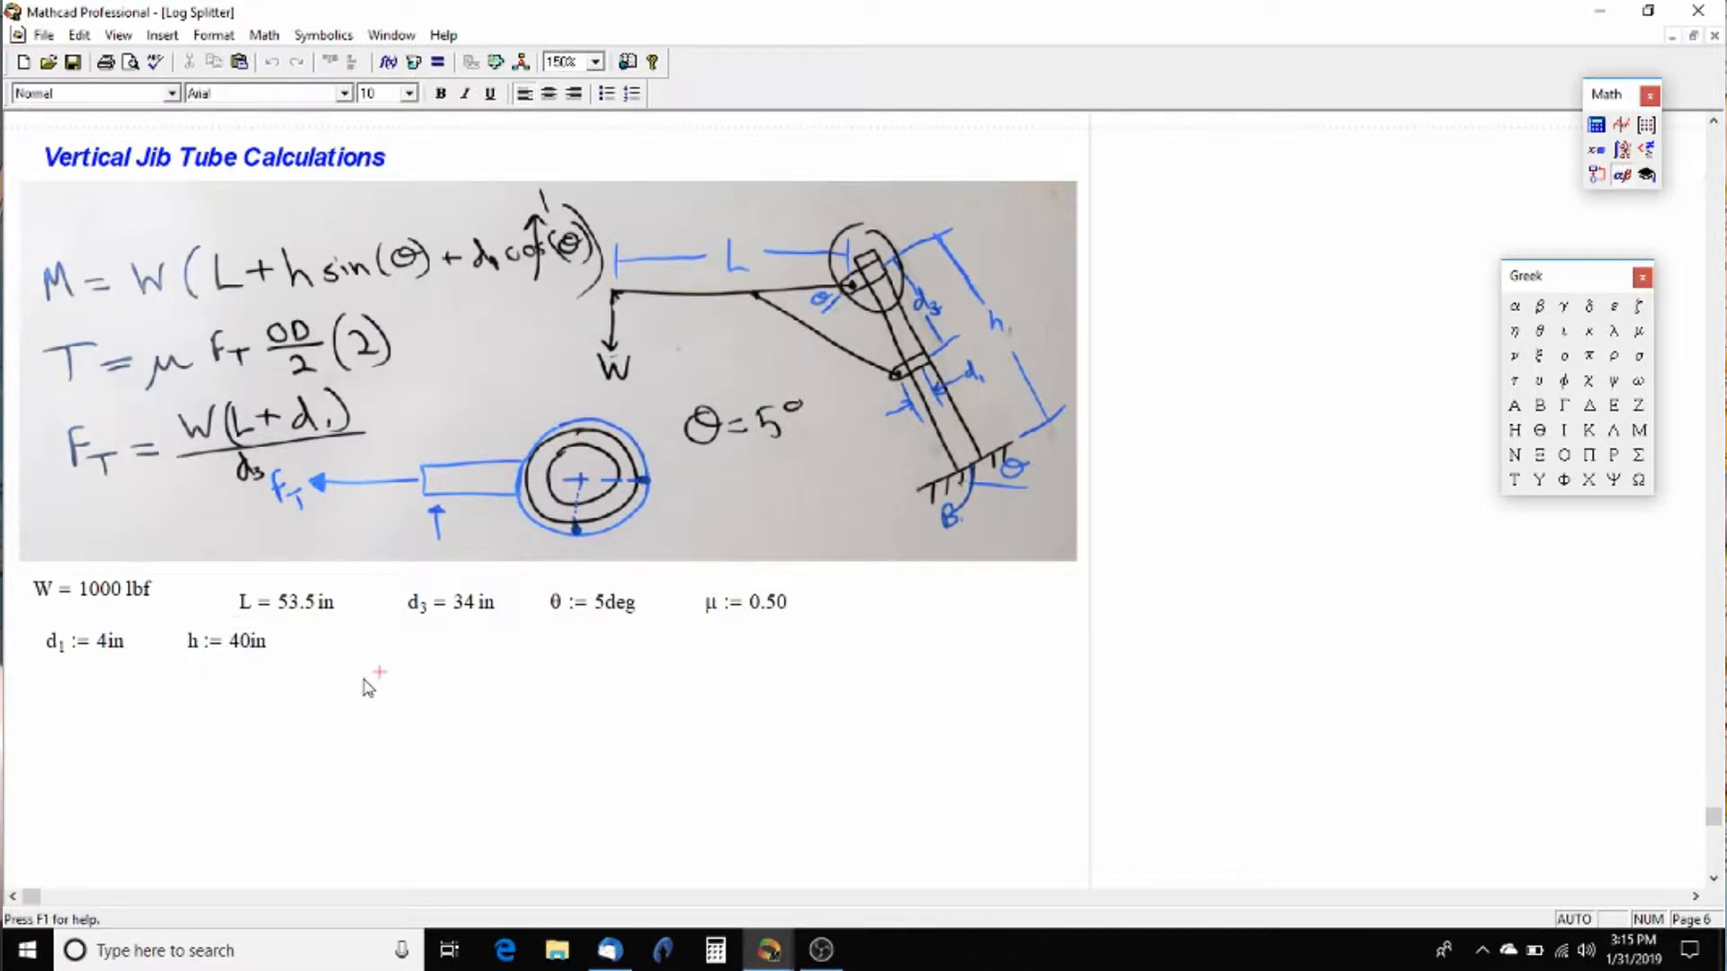
Step: Begin the moment equation below the d₁ definition as M := W·(L + h·sin(θ), leaving the outer parenthesis open
scroll(345, 685, down, 1)
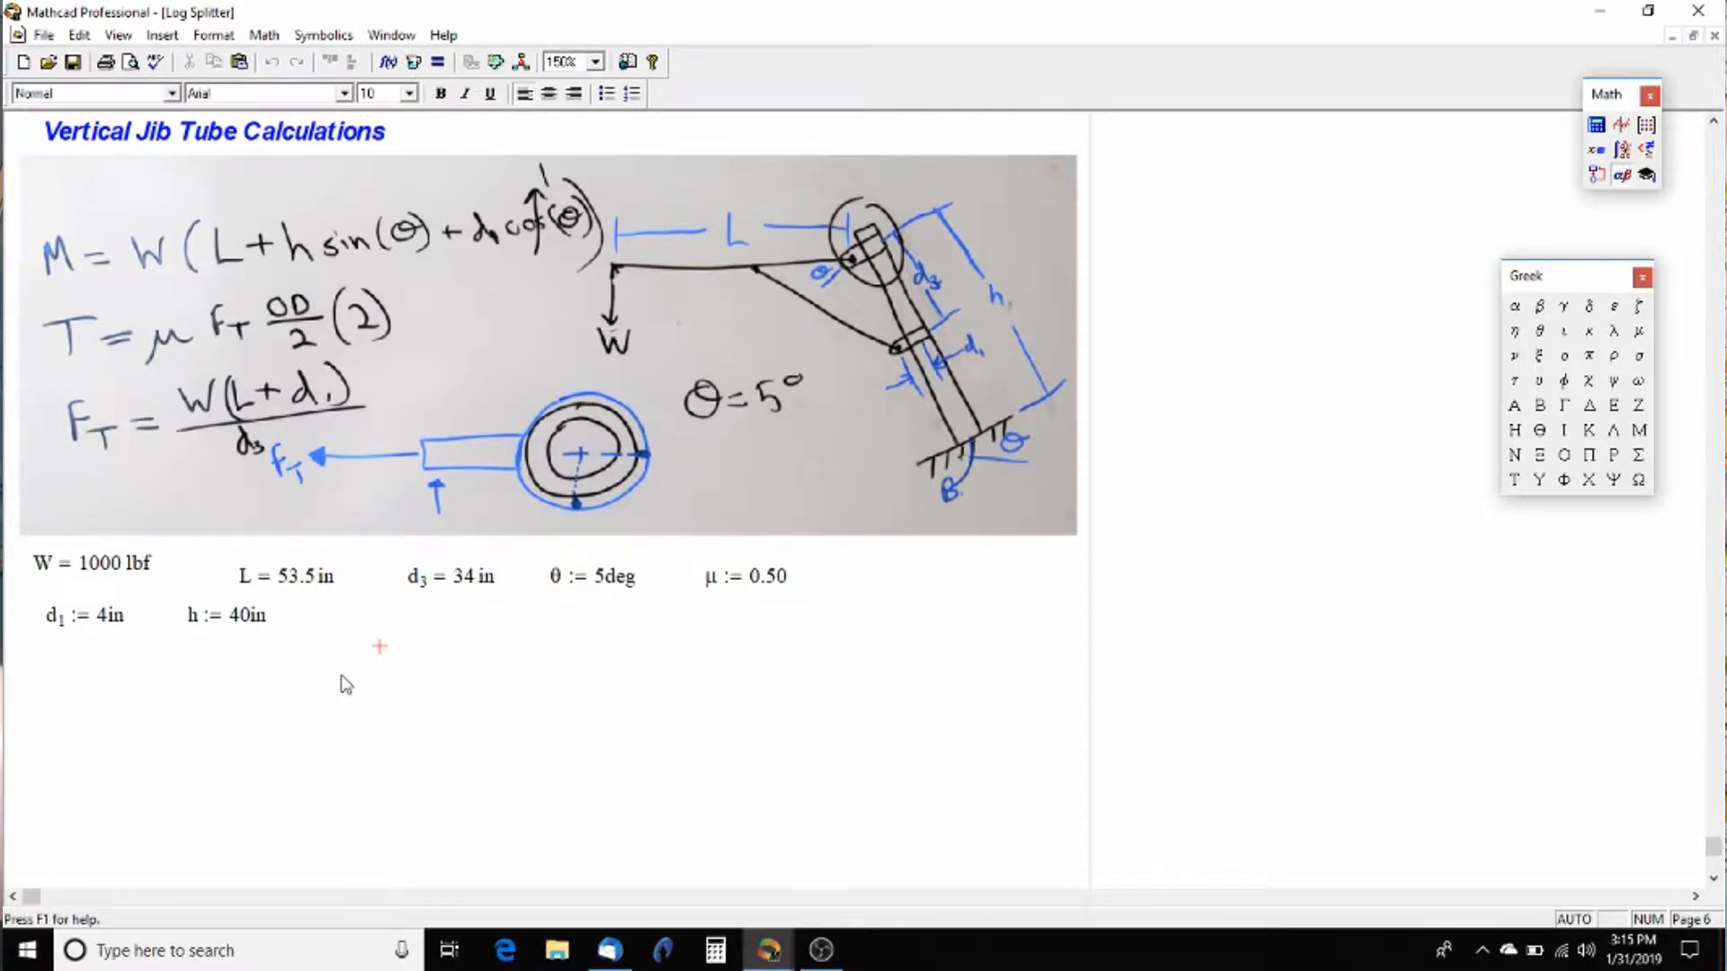
click(45, 683)
text(M:)
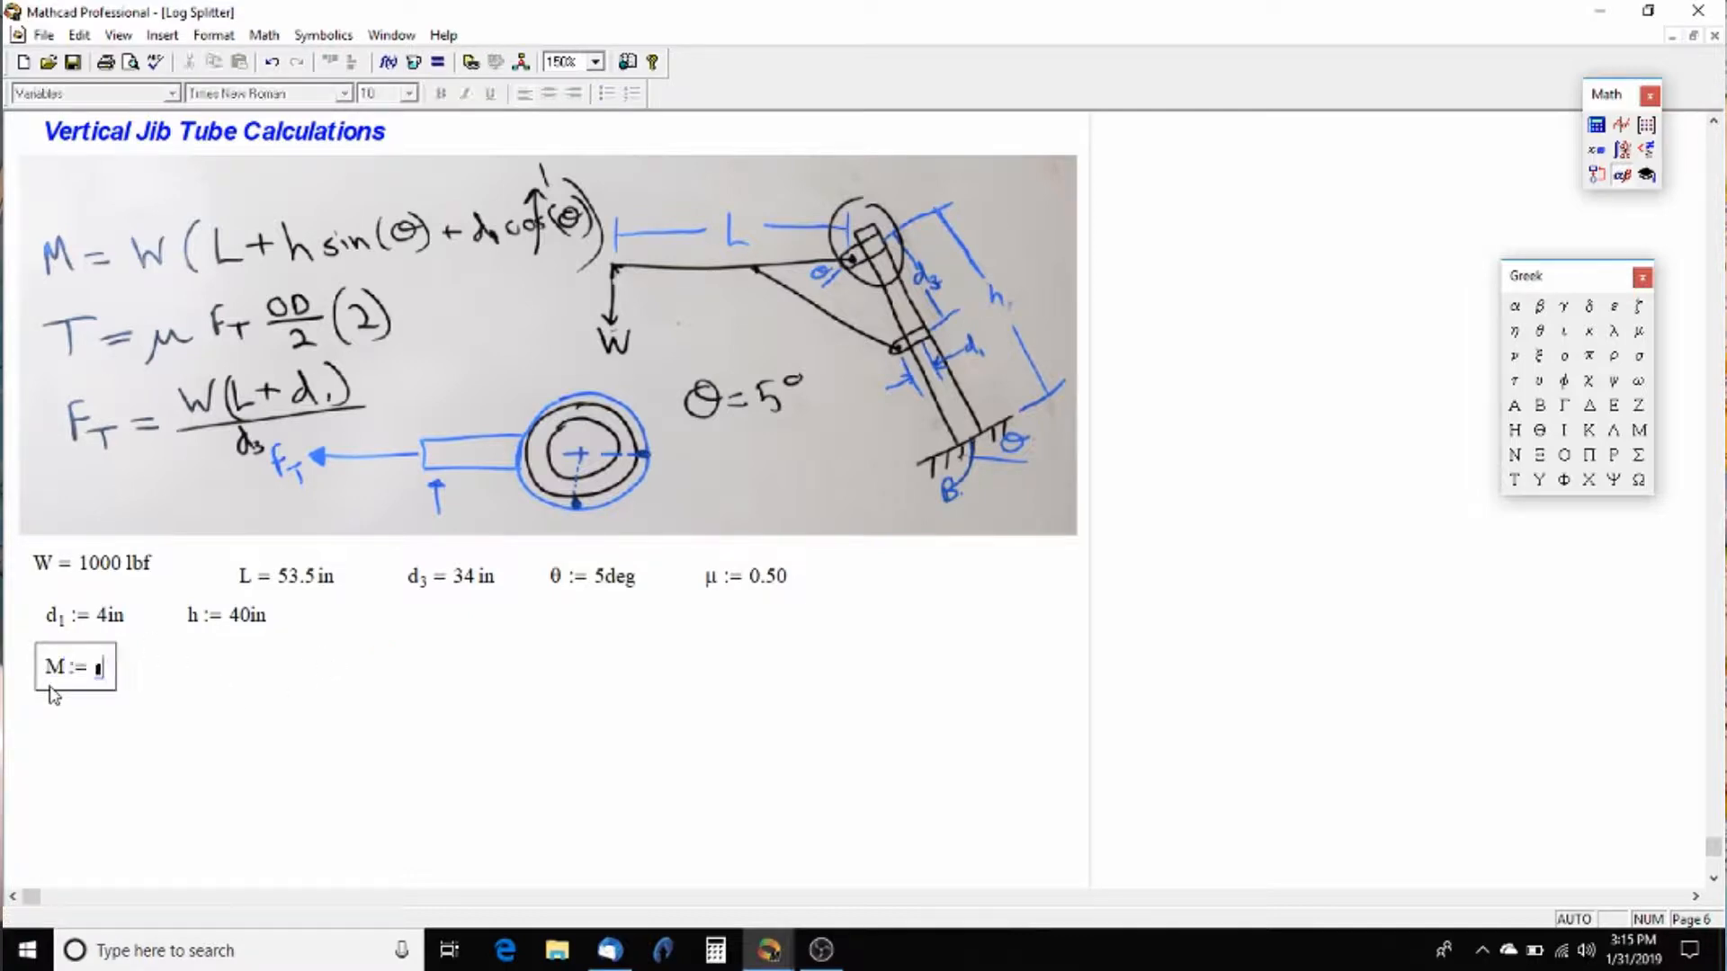
text(W)
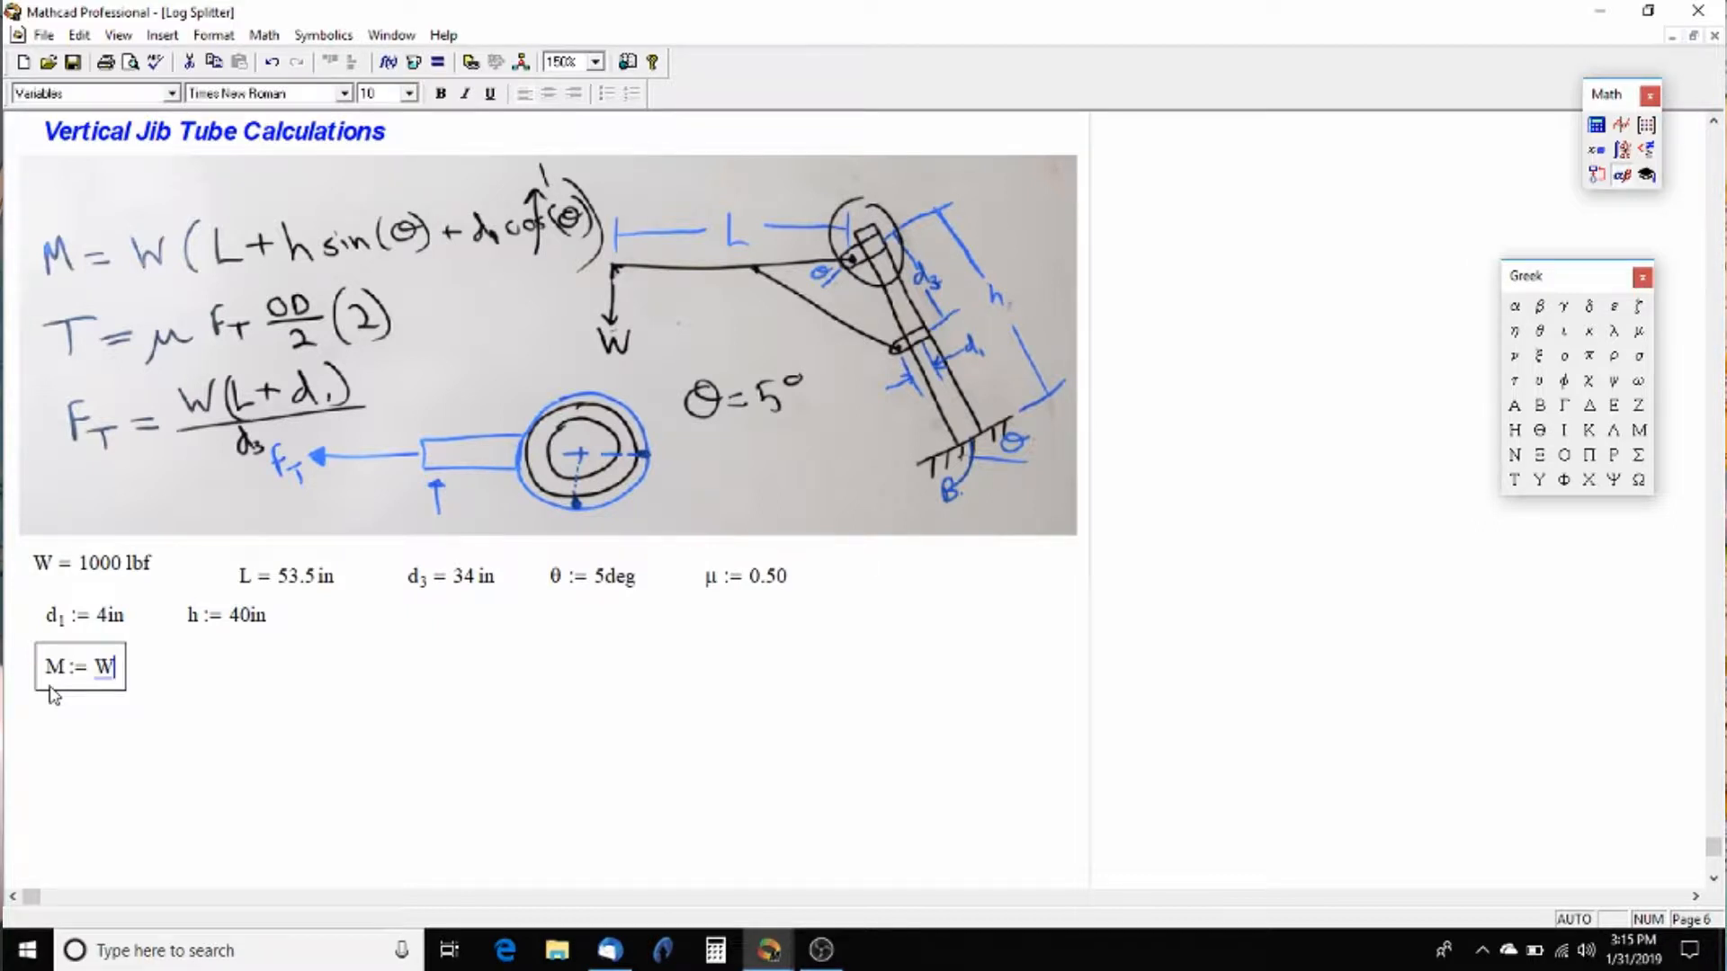
text(*)
text(()
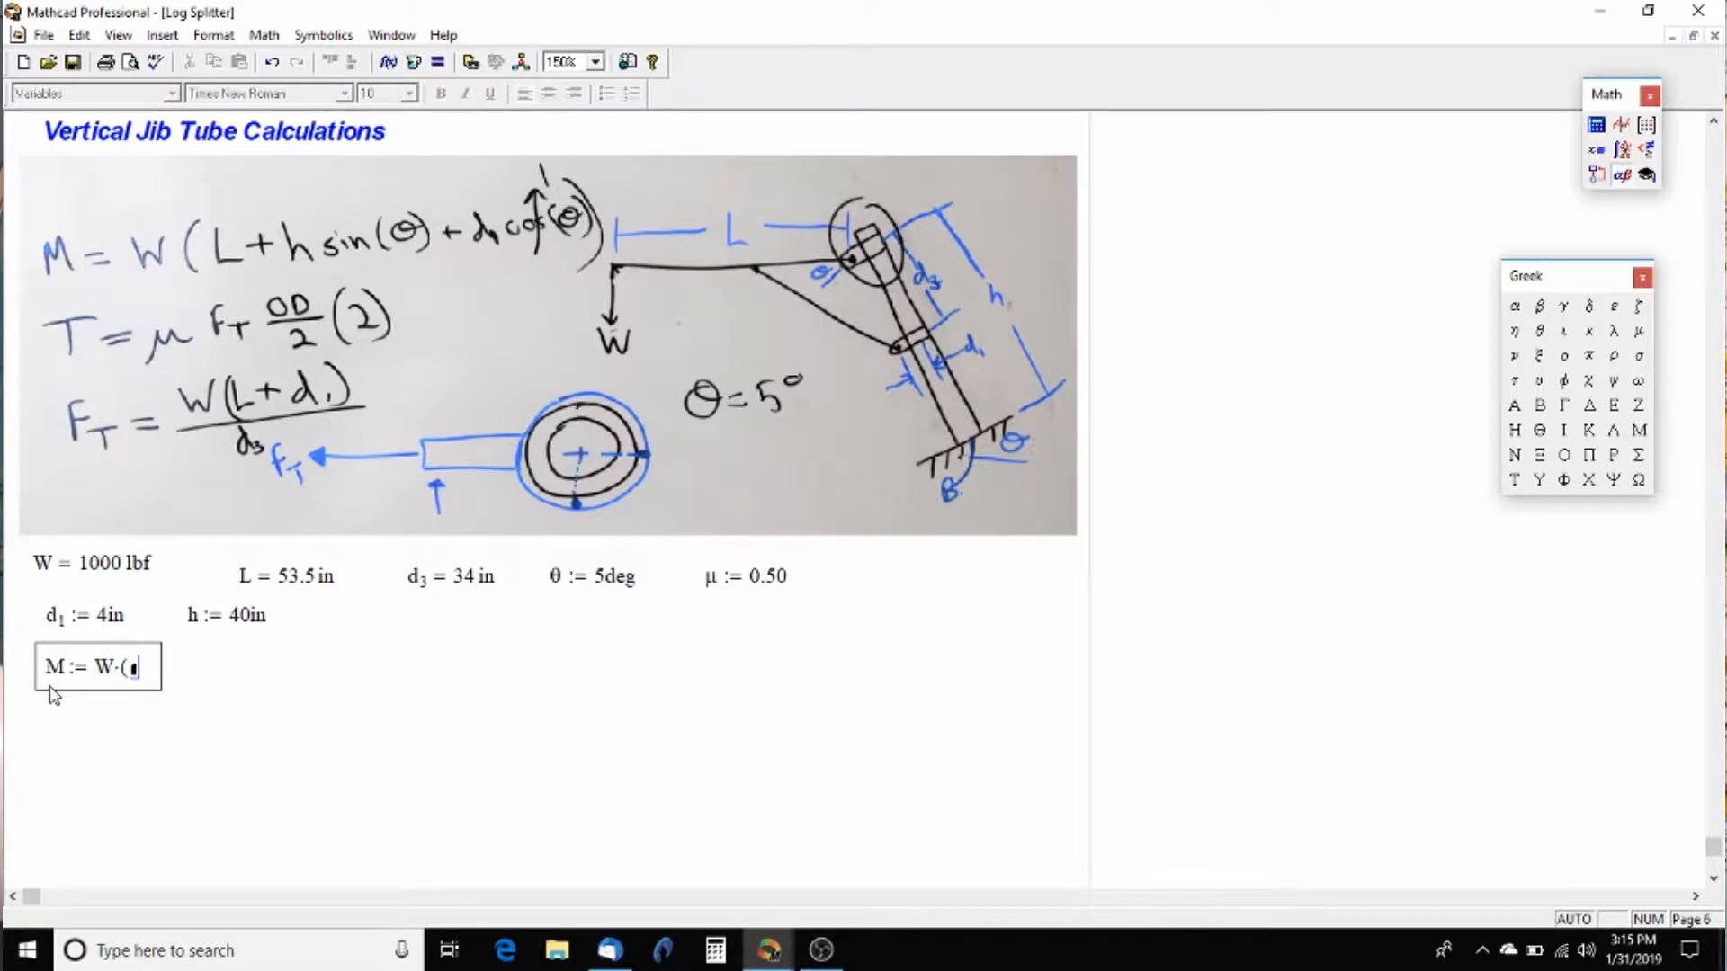
text(L)
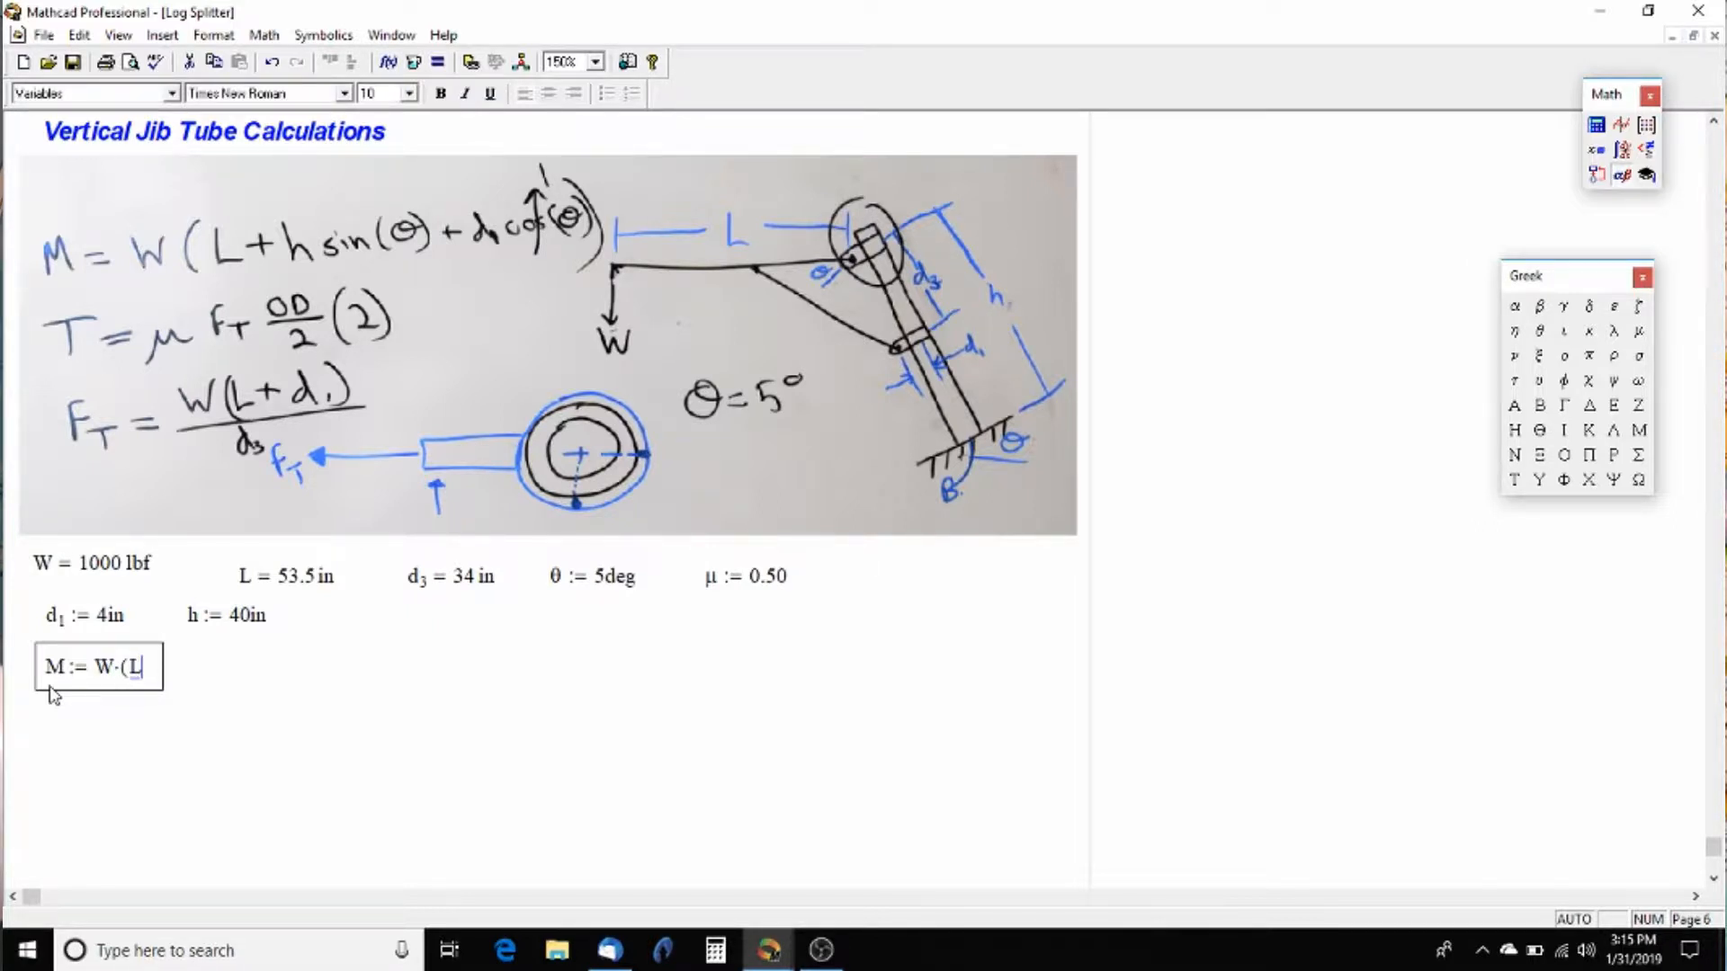
text(h)
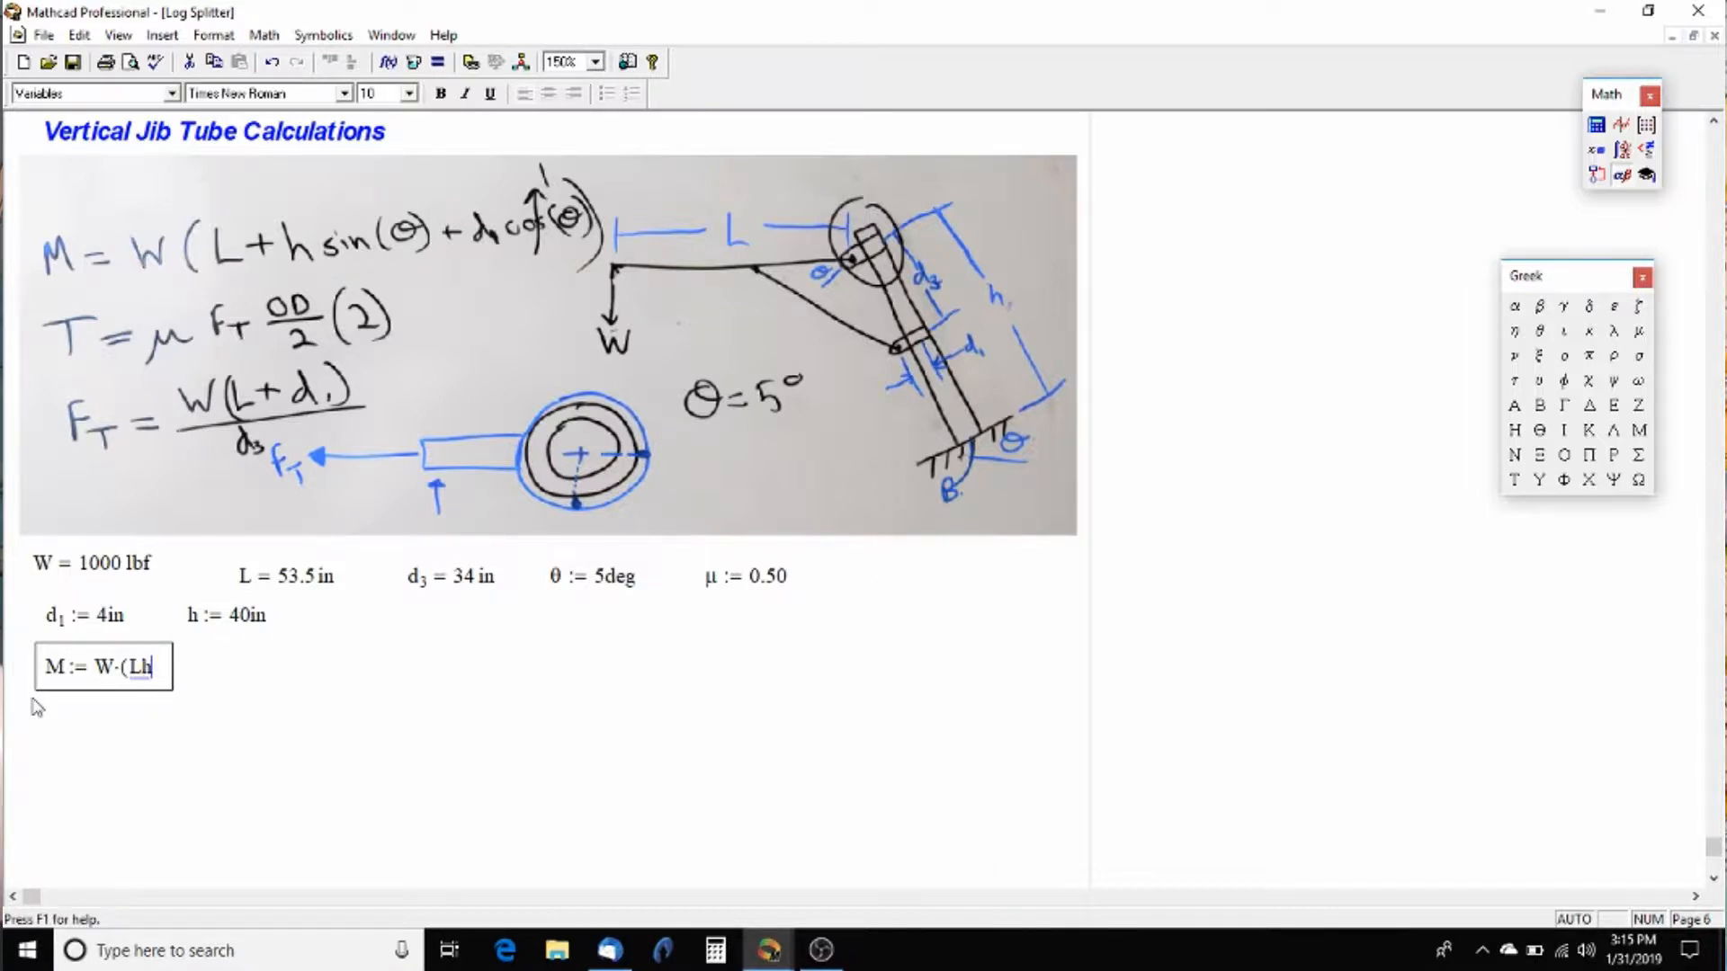
key(BackSpace)
text(+)
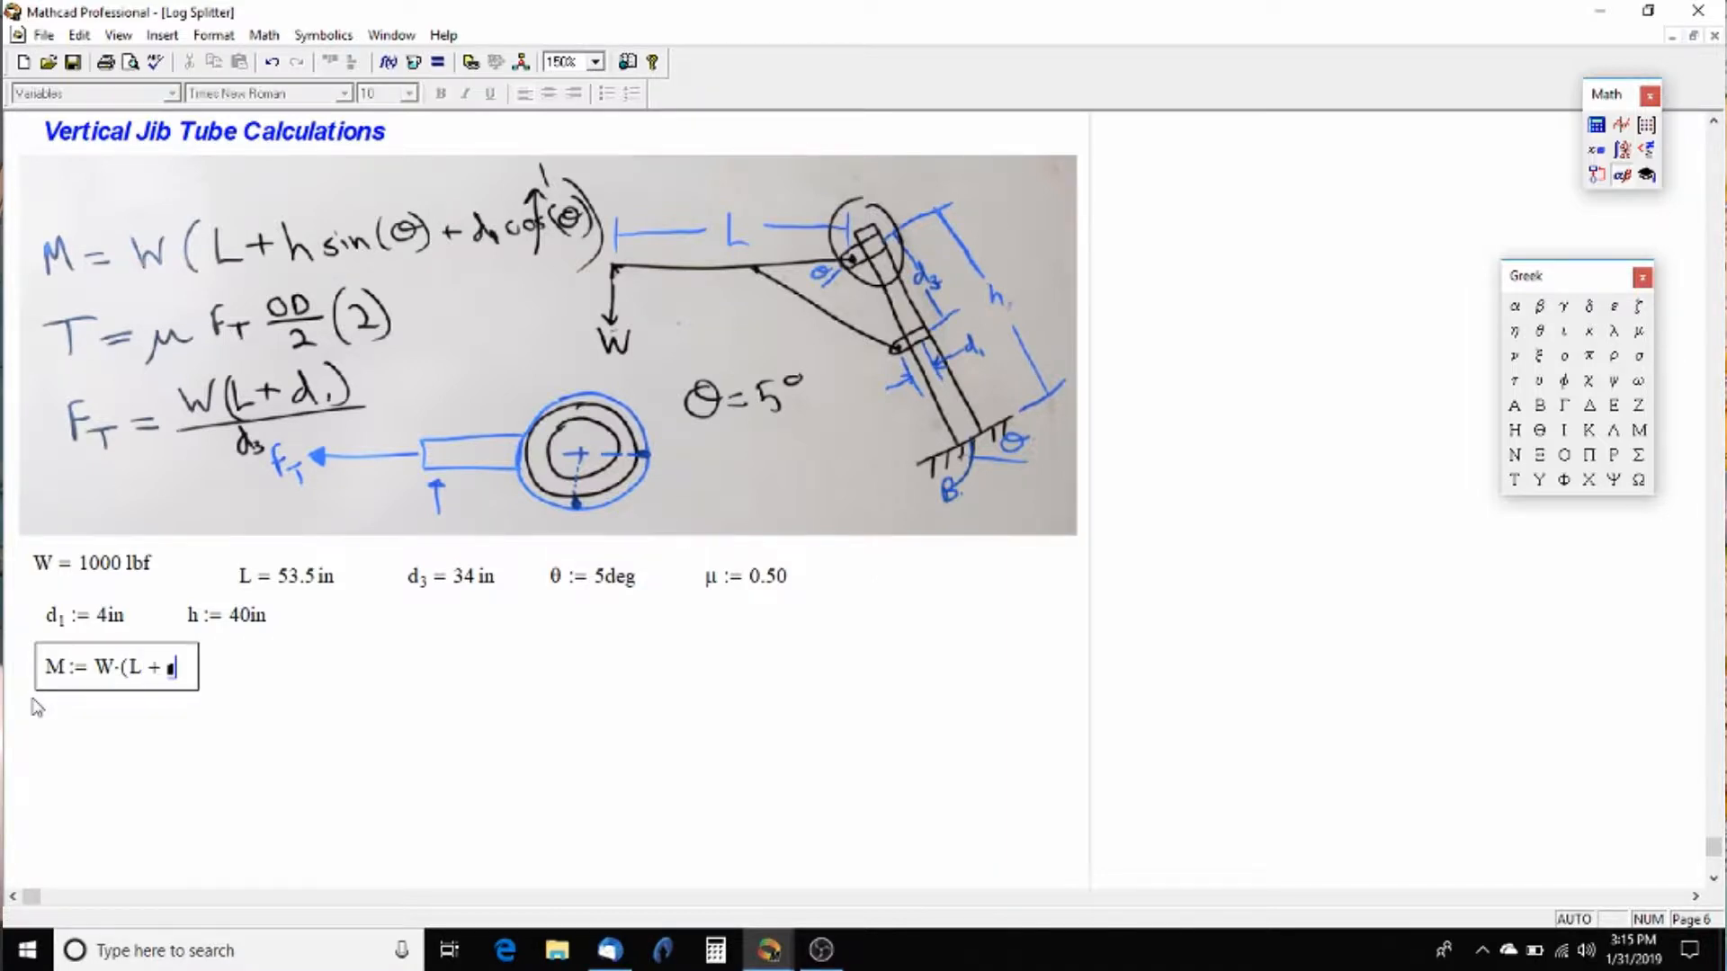
text(h)
text(*sin)
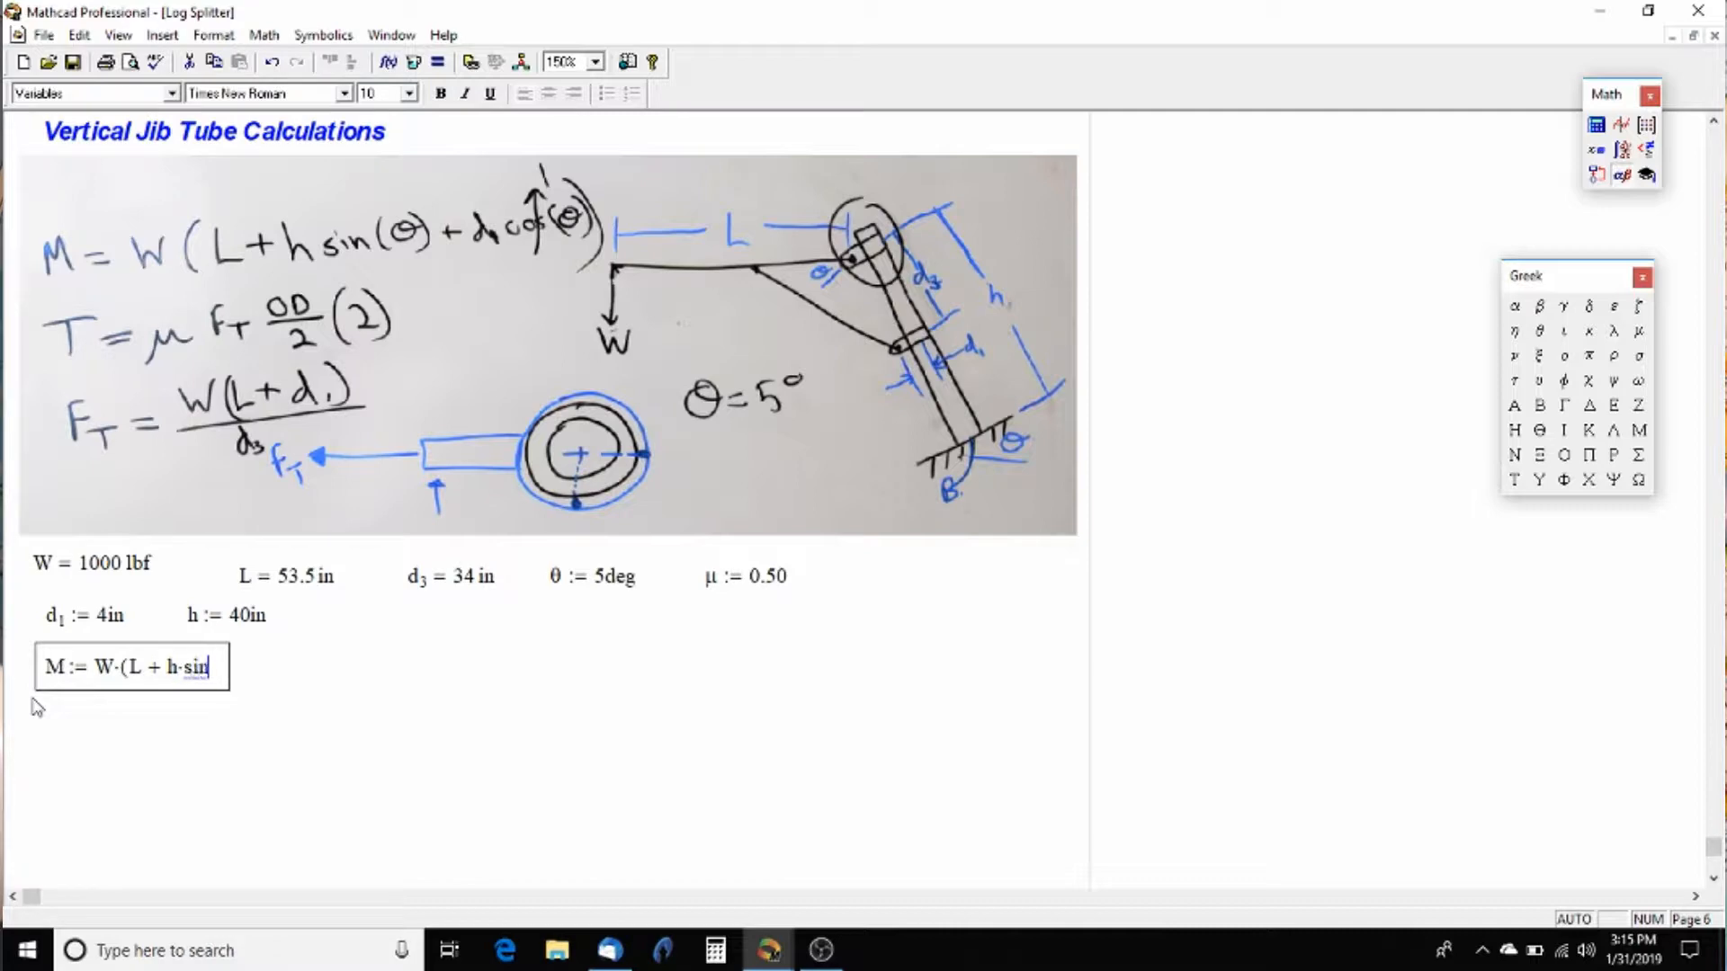
text(()
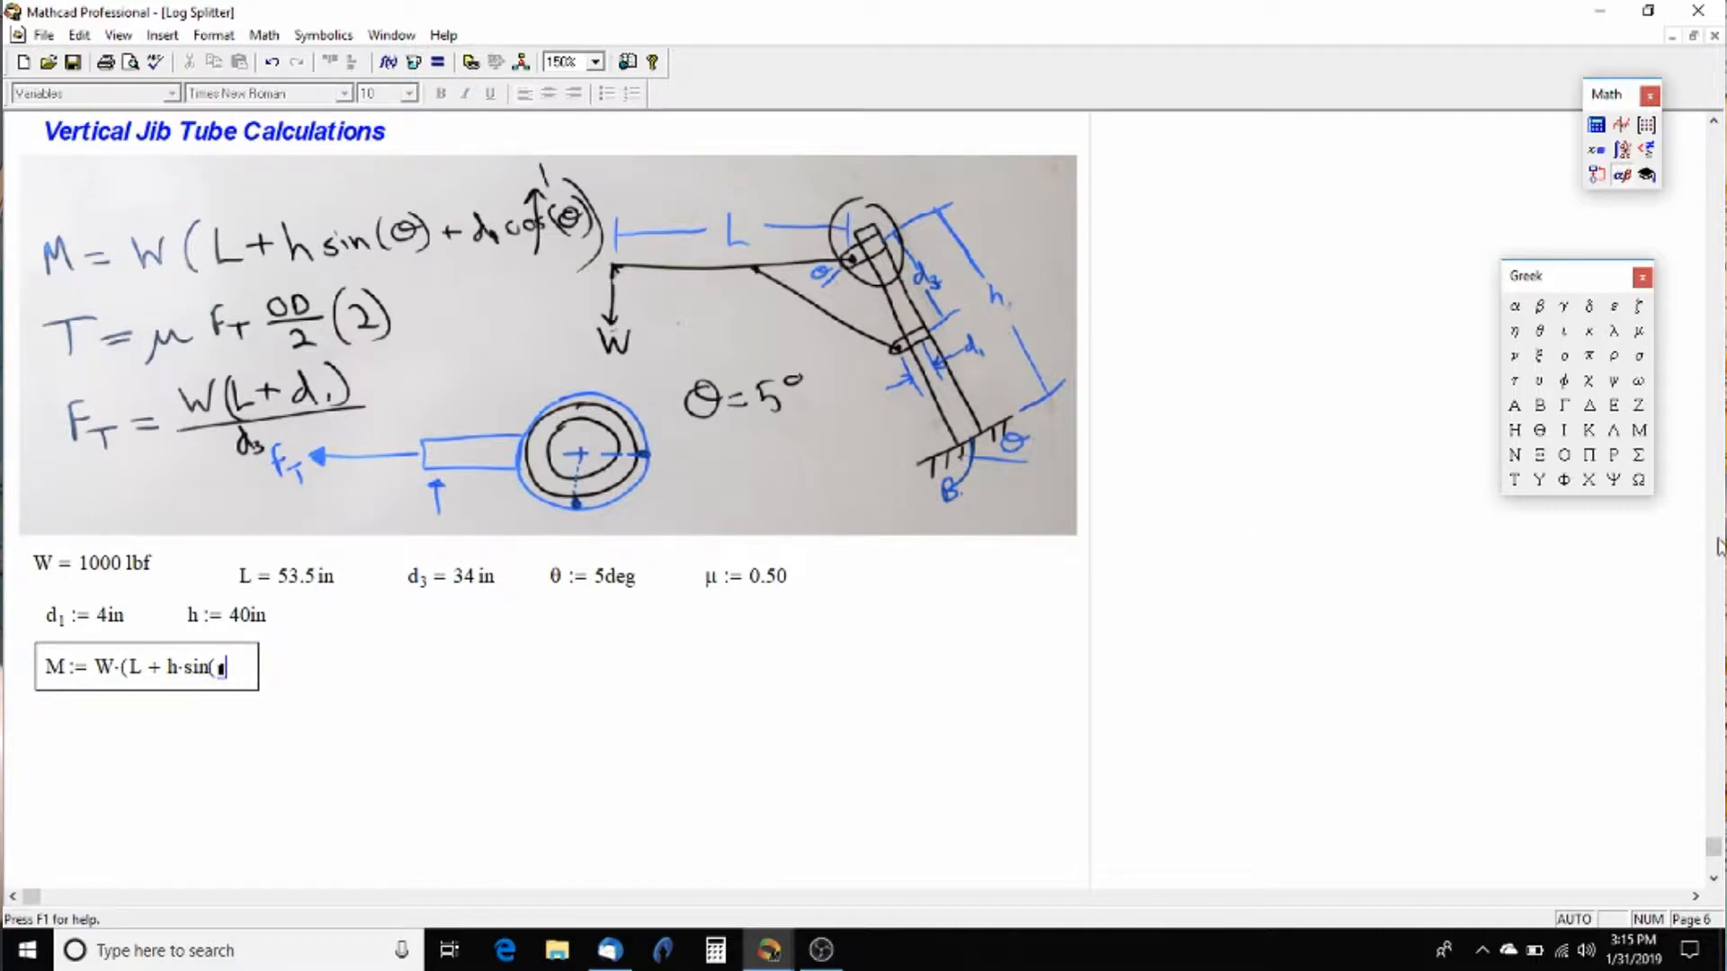
click(1540, 333)
text() )
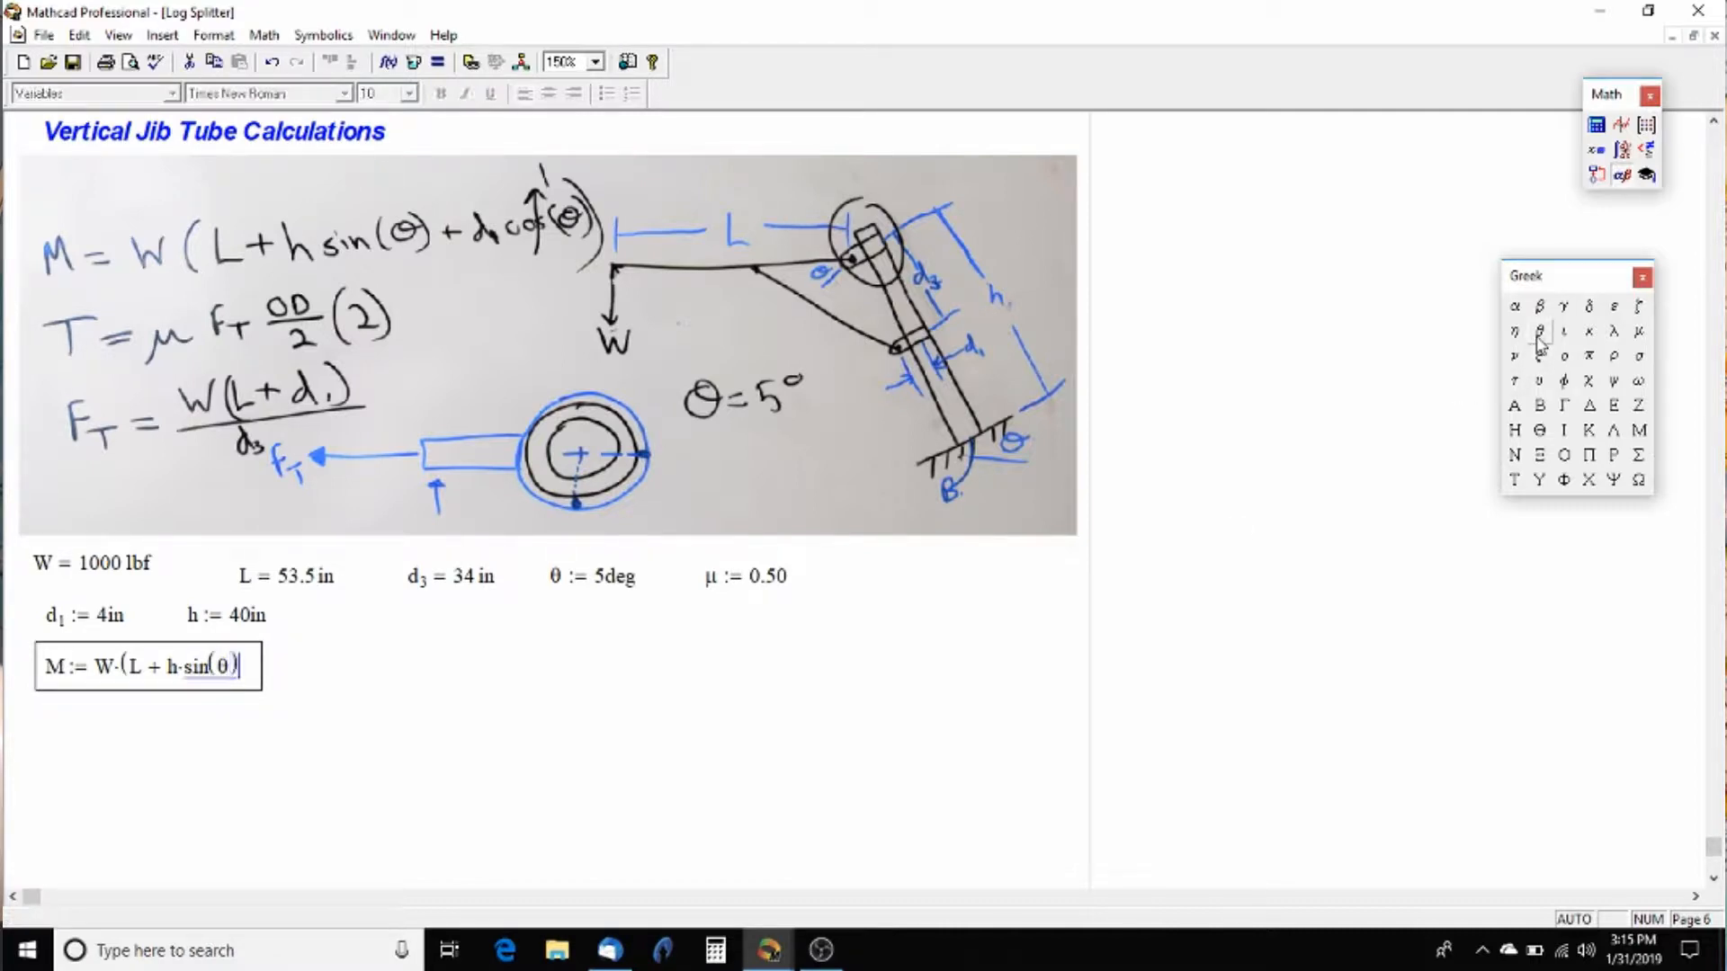
Step: Add the d₁ term to the moment equation and close its outer parenthesis, giving M := W·(L + h·sin(θ) + d₁)
text(+ )
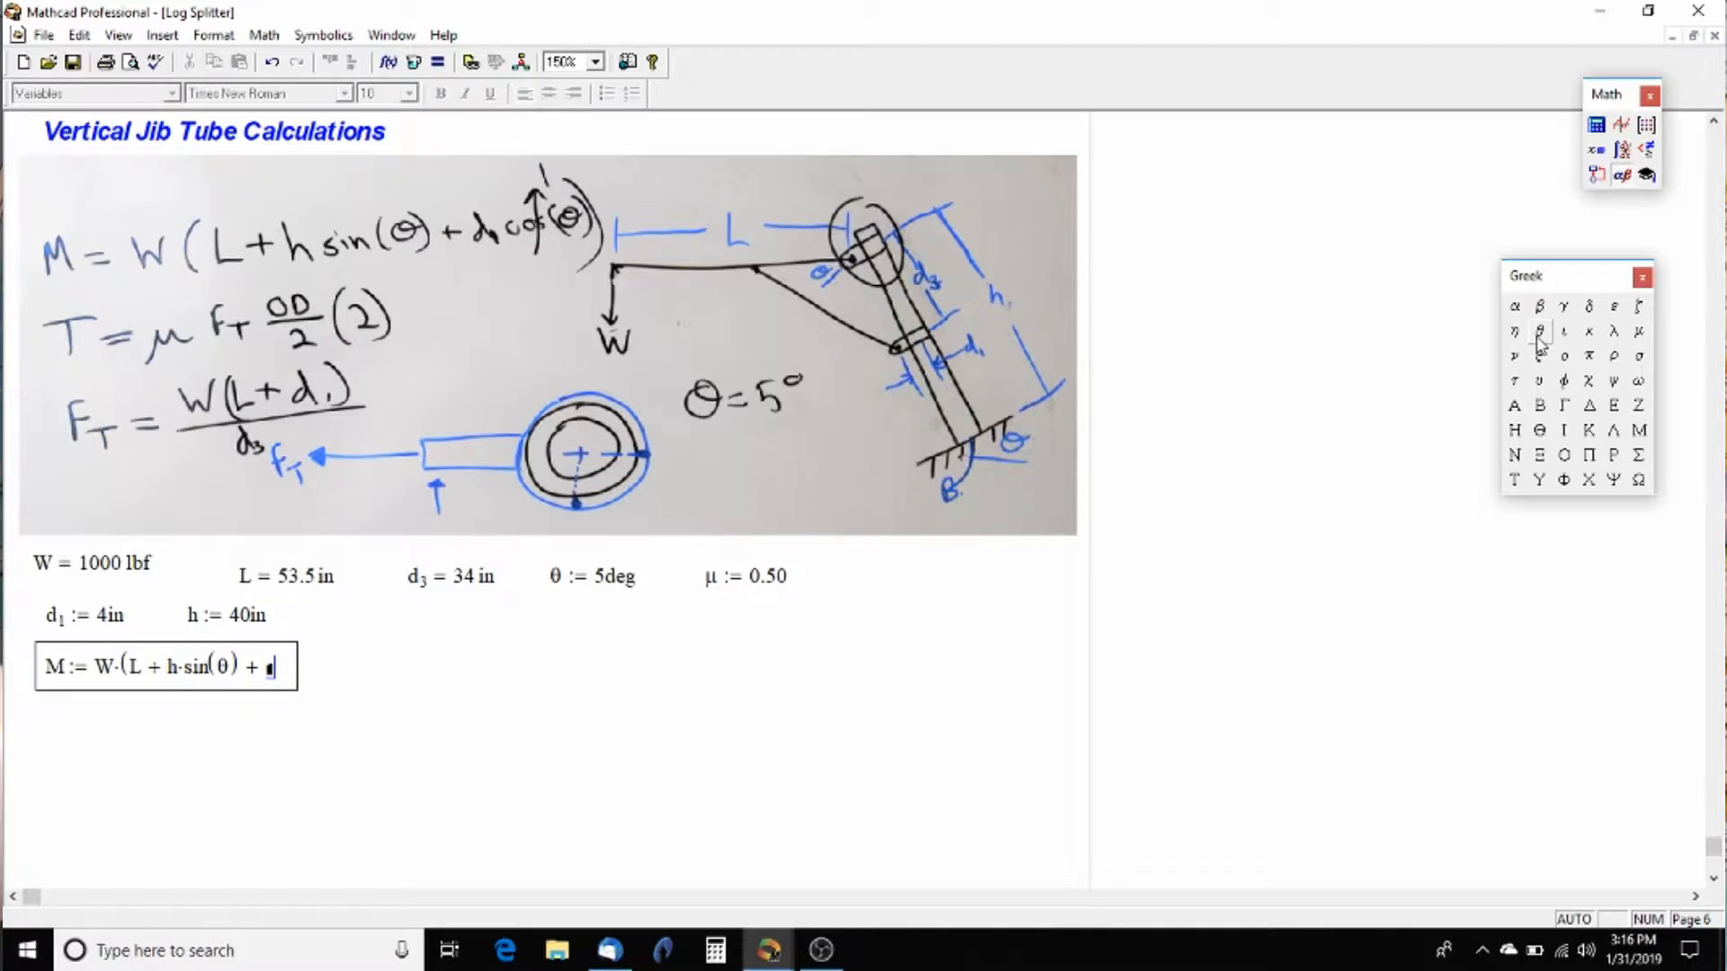
text(d1)
key(BackSpace)
text(.1)
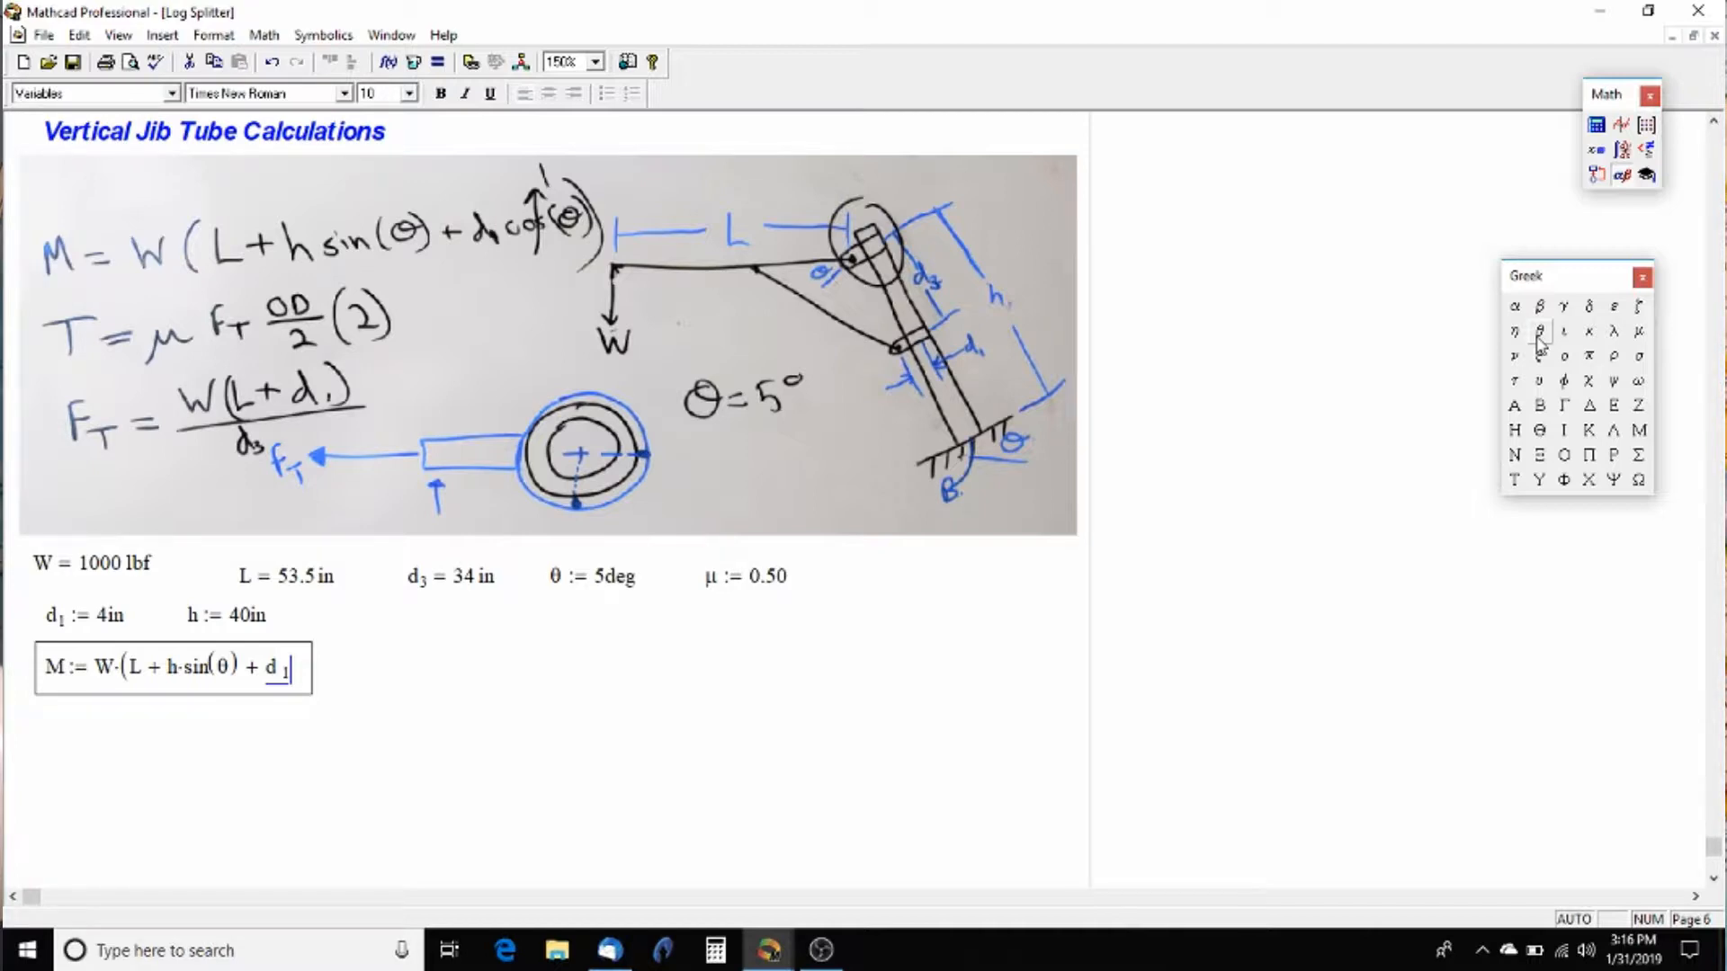
key(Right)
key(Right)
key(Right)
key(Right)
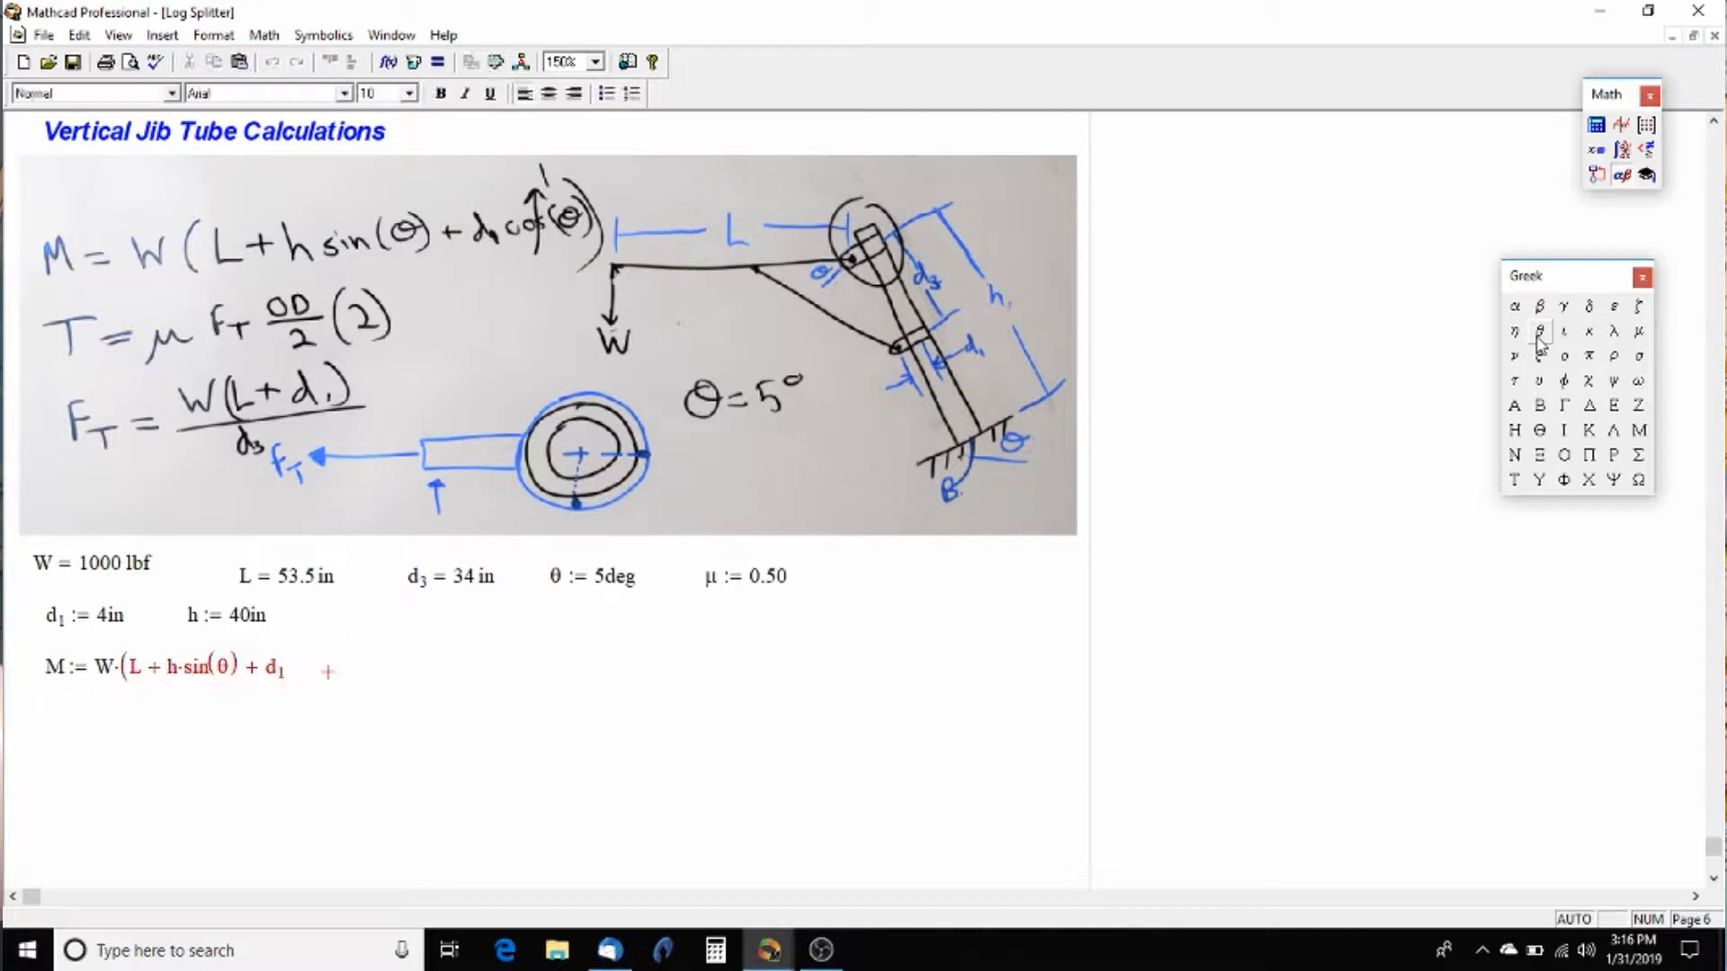
key(Left)
key(Left)
key(Left)
key(Left)
key(Left)
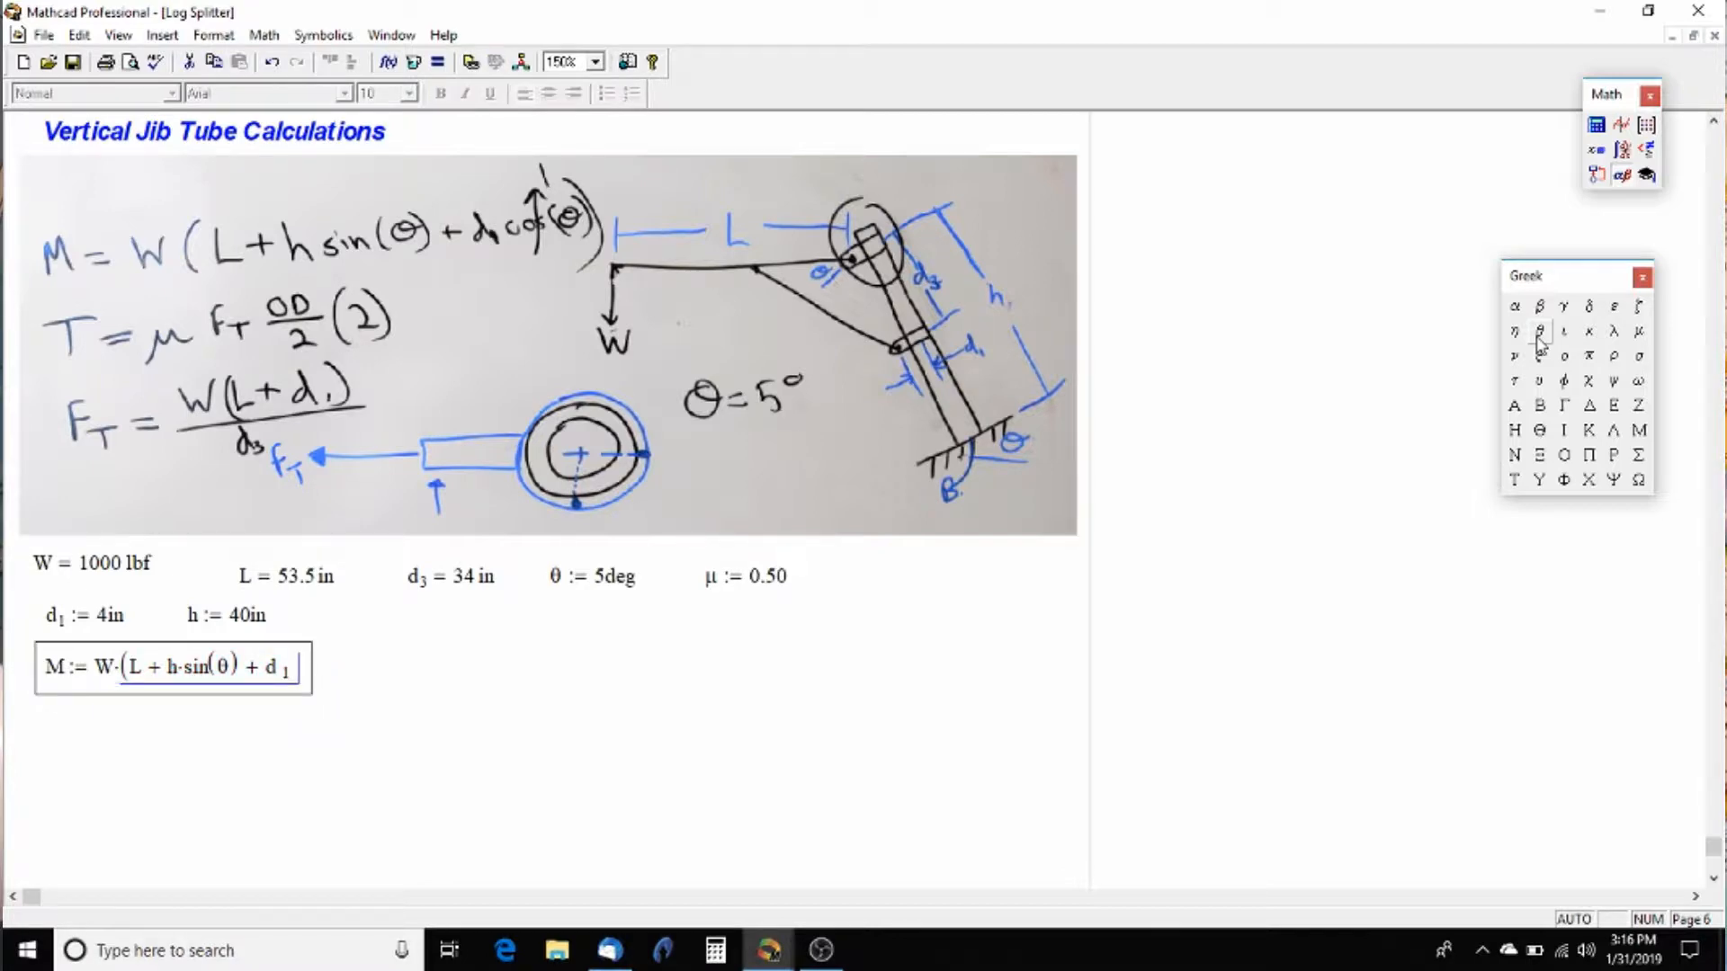
text())
key(Right)
key(Right)
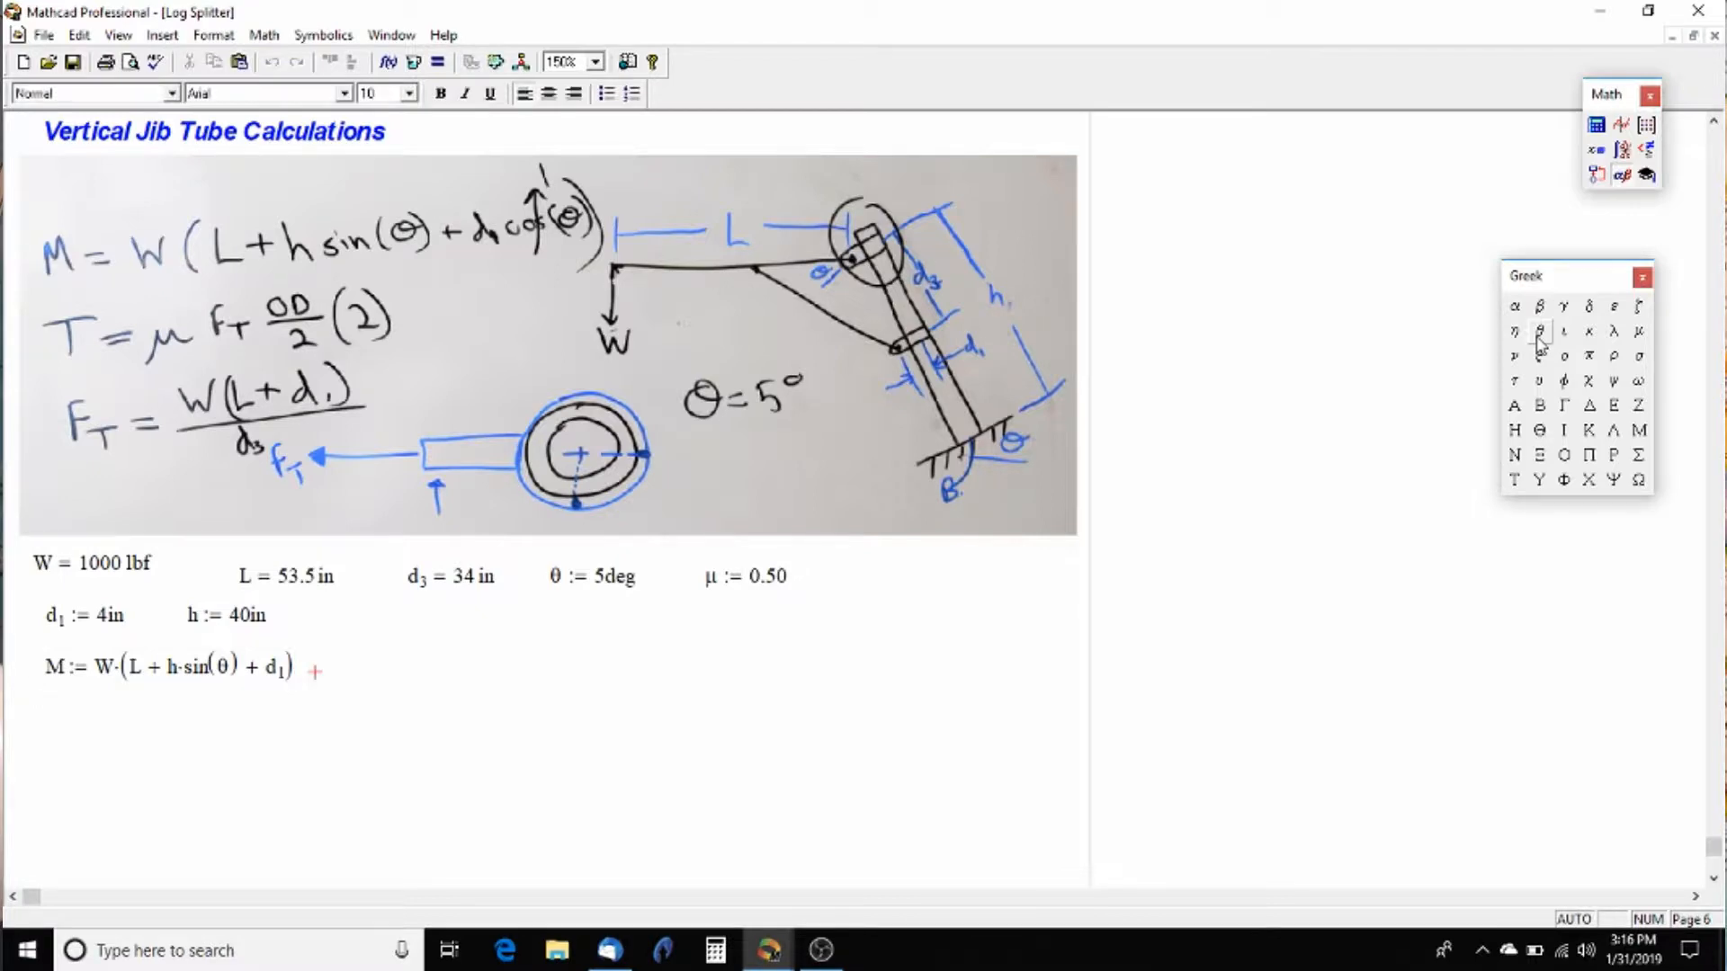
Step: Evaluate the bending moment M beside its equation and express the result in in·lbf
text(M=)
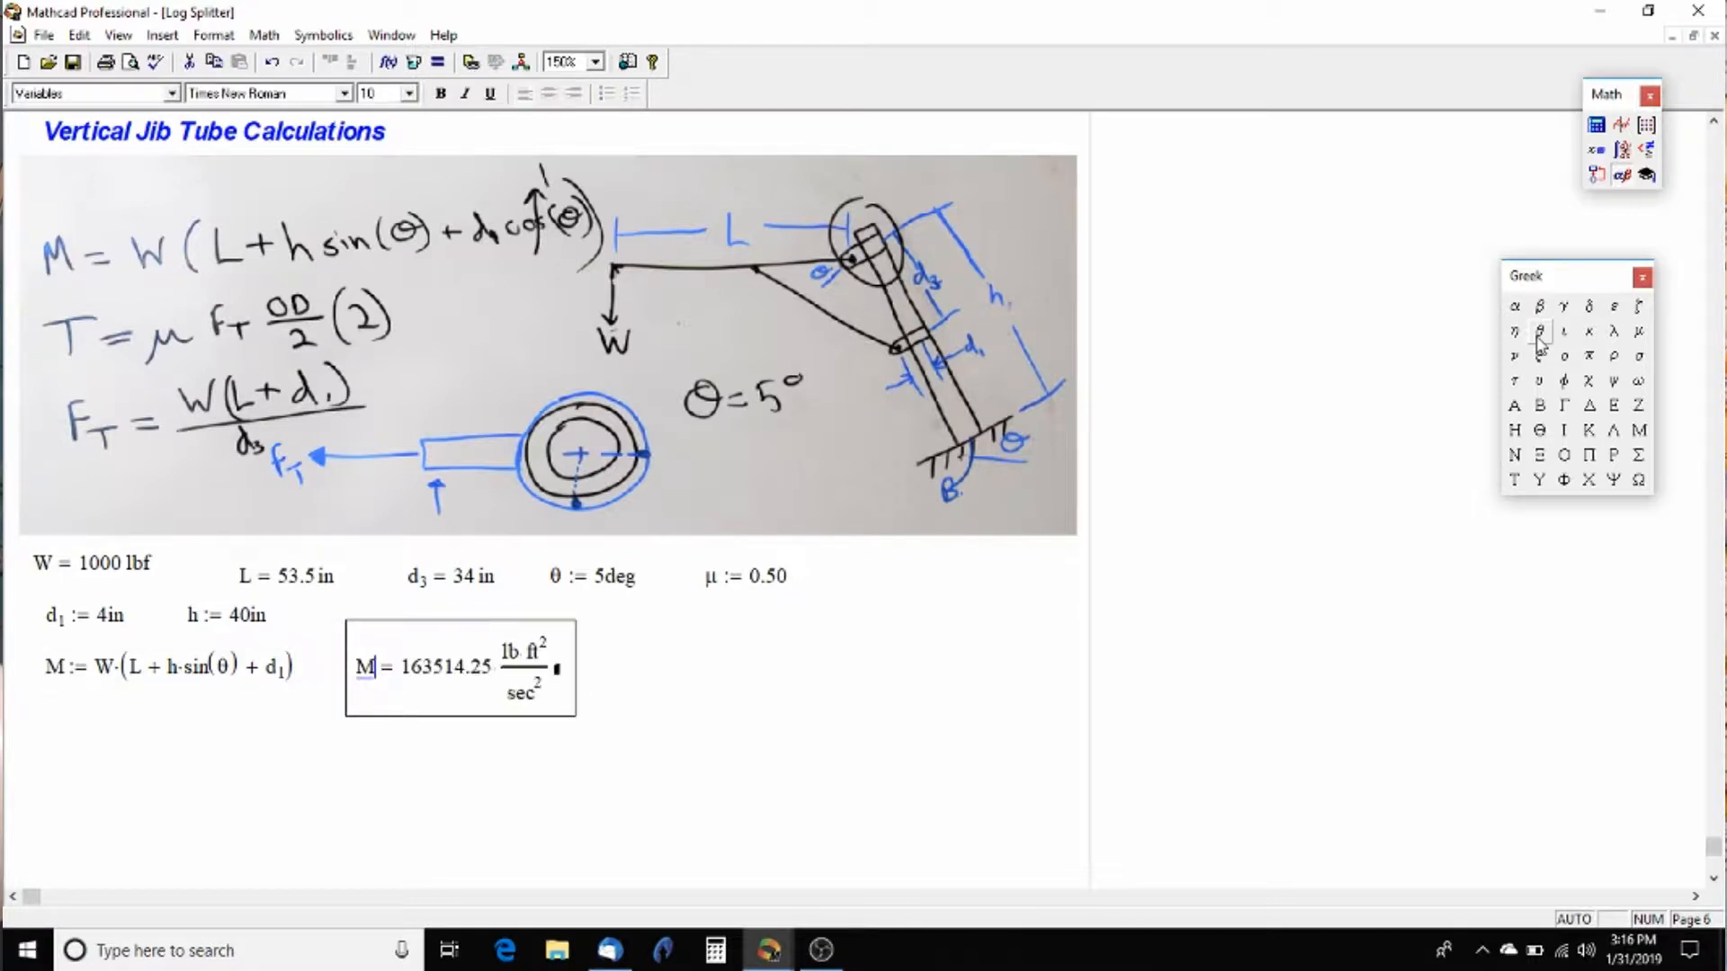
click(552, 676)
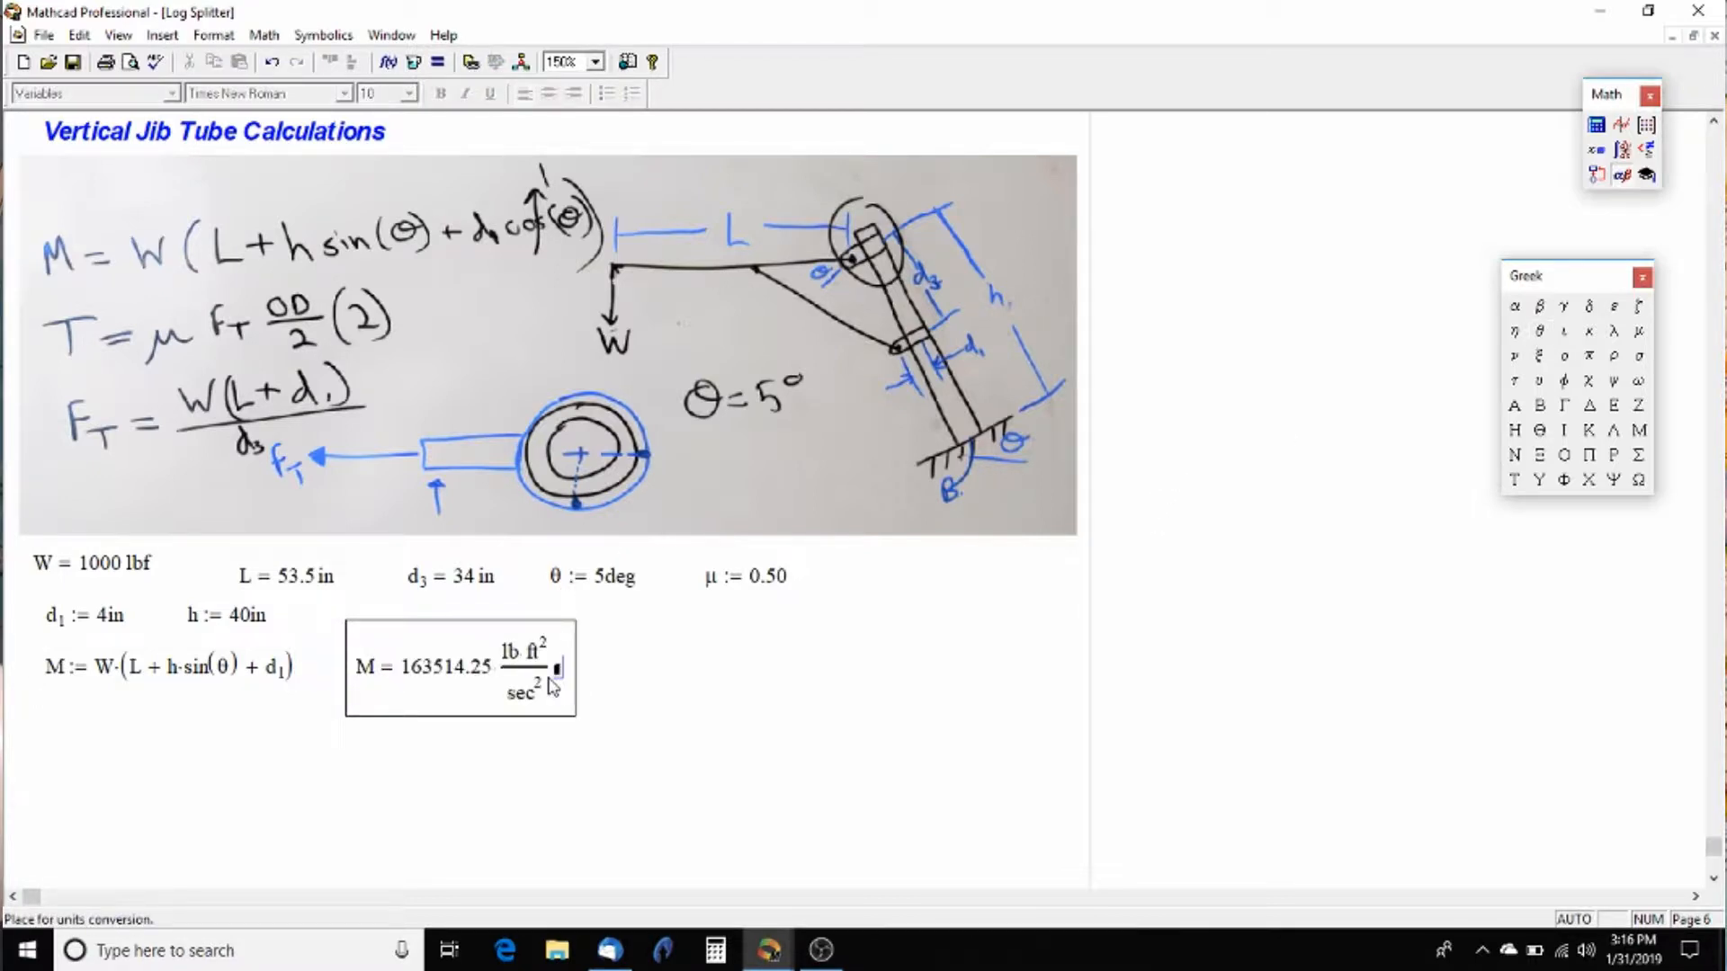
text(in*)
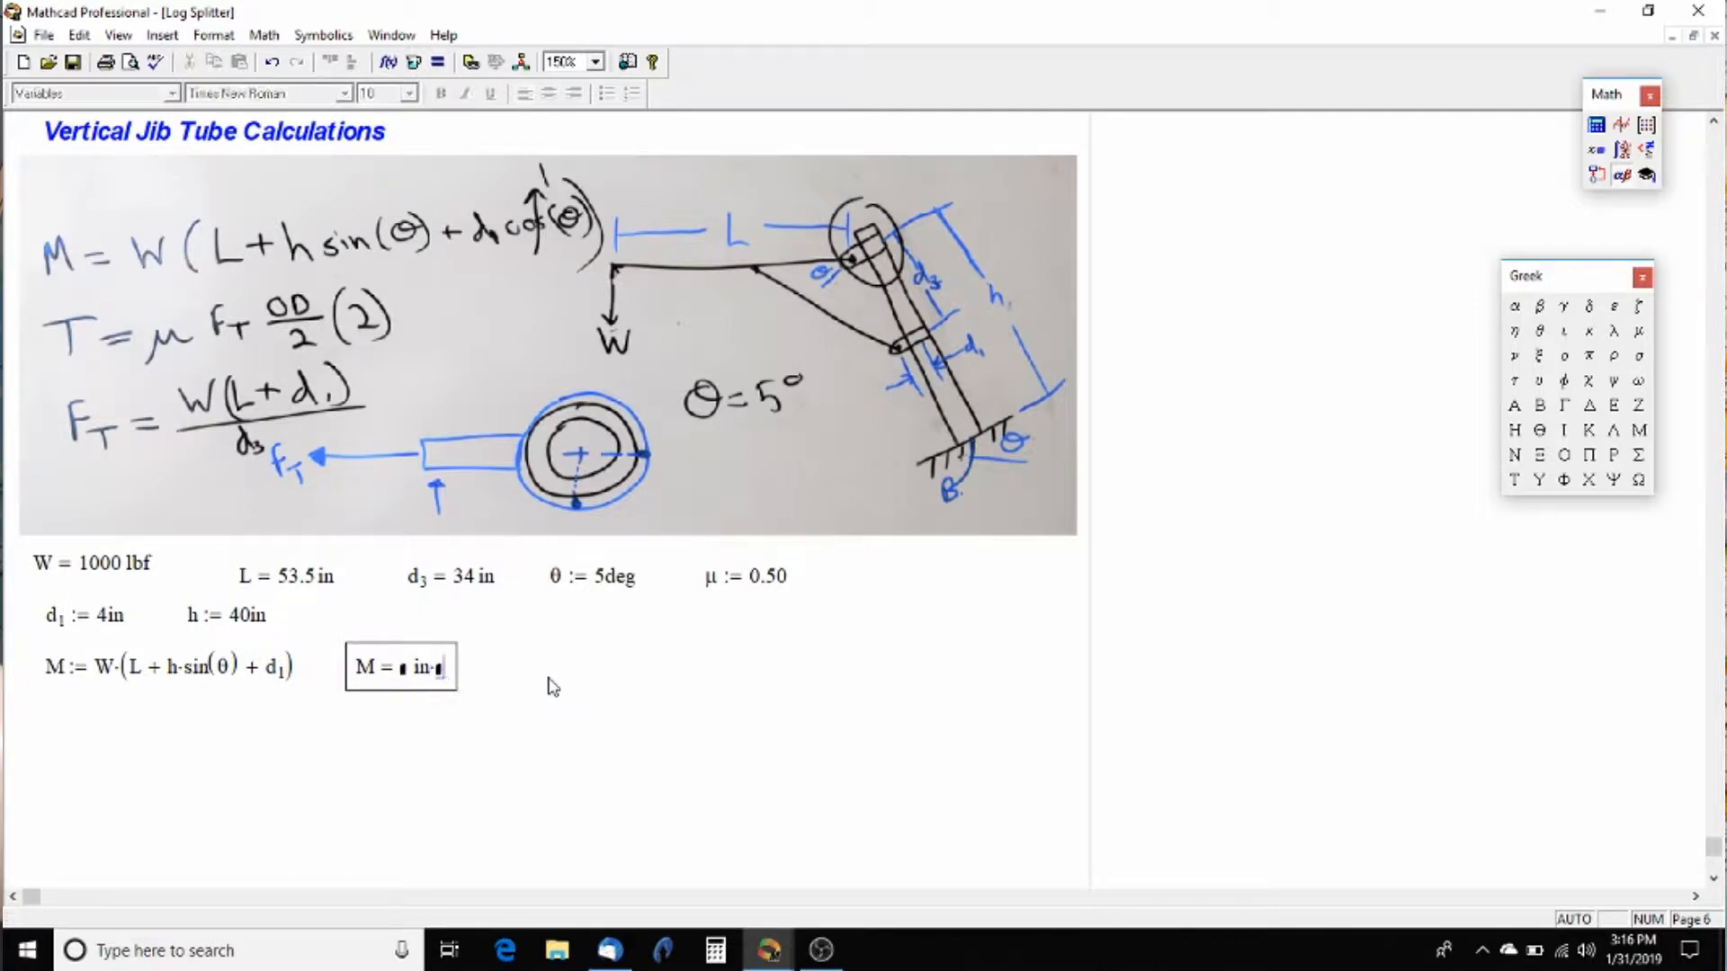
text(lbf)
key(Return)
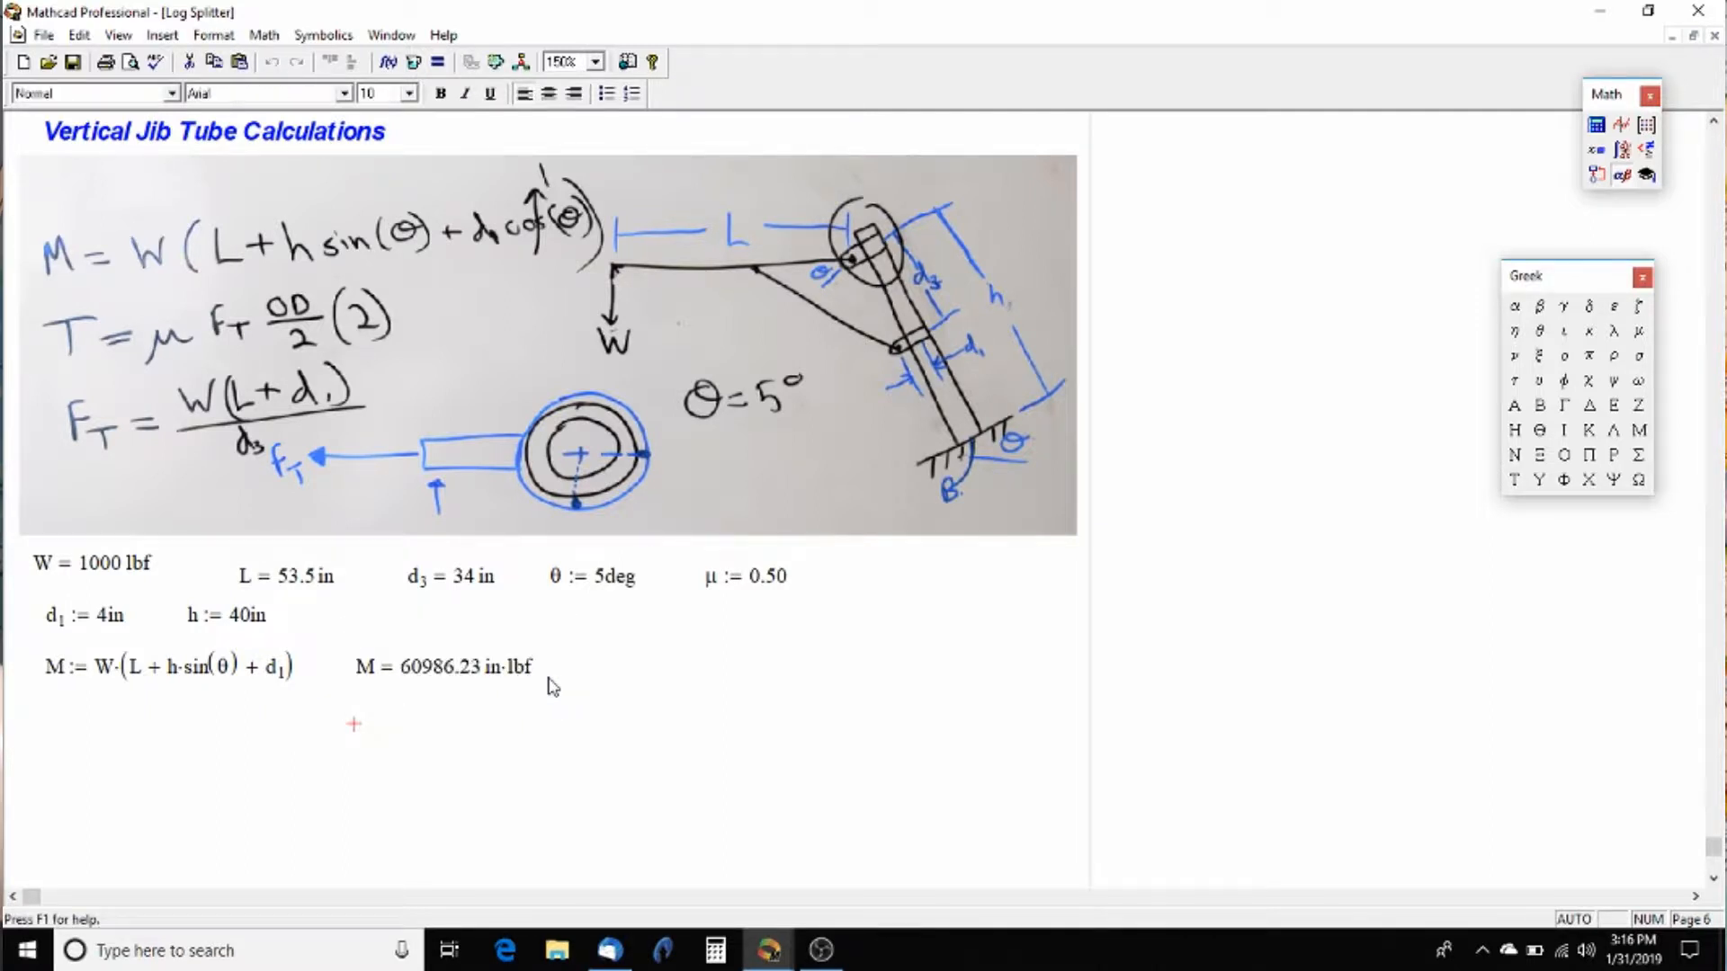
click(419, 672)
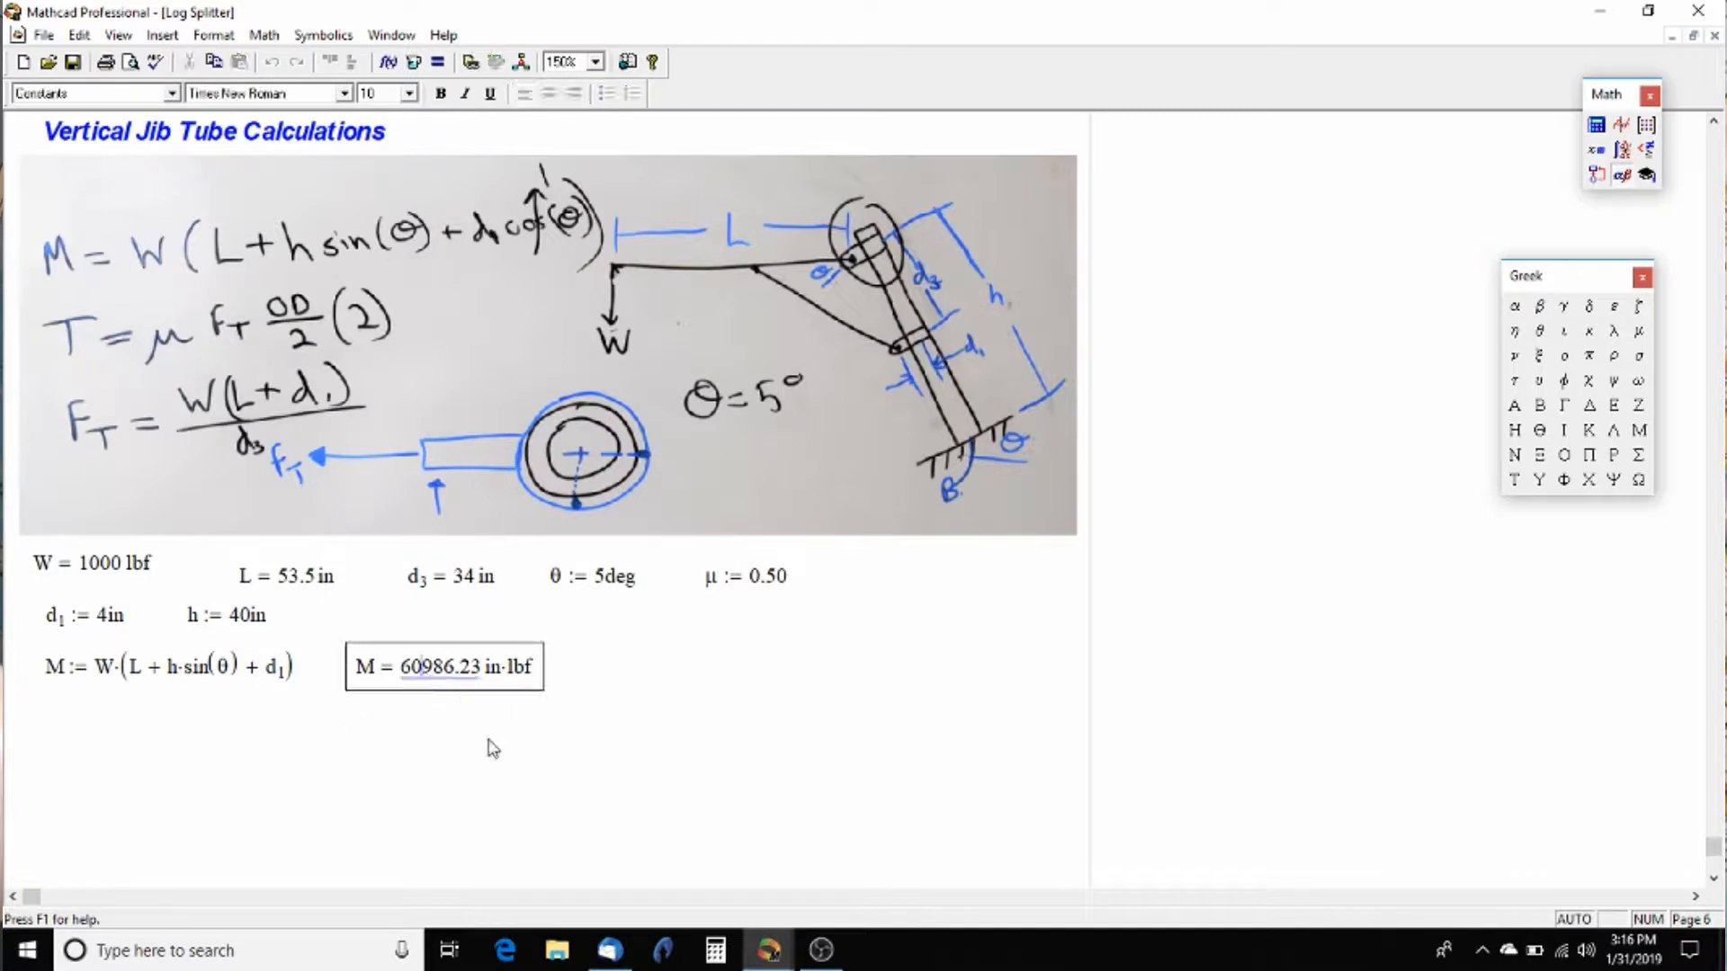
click(789, 628)
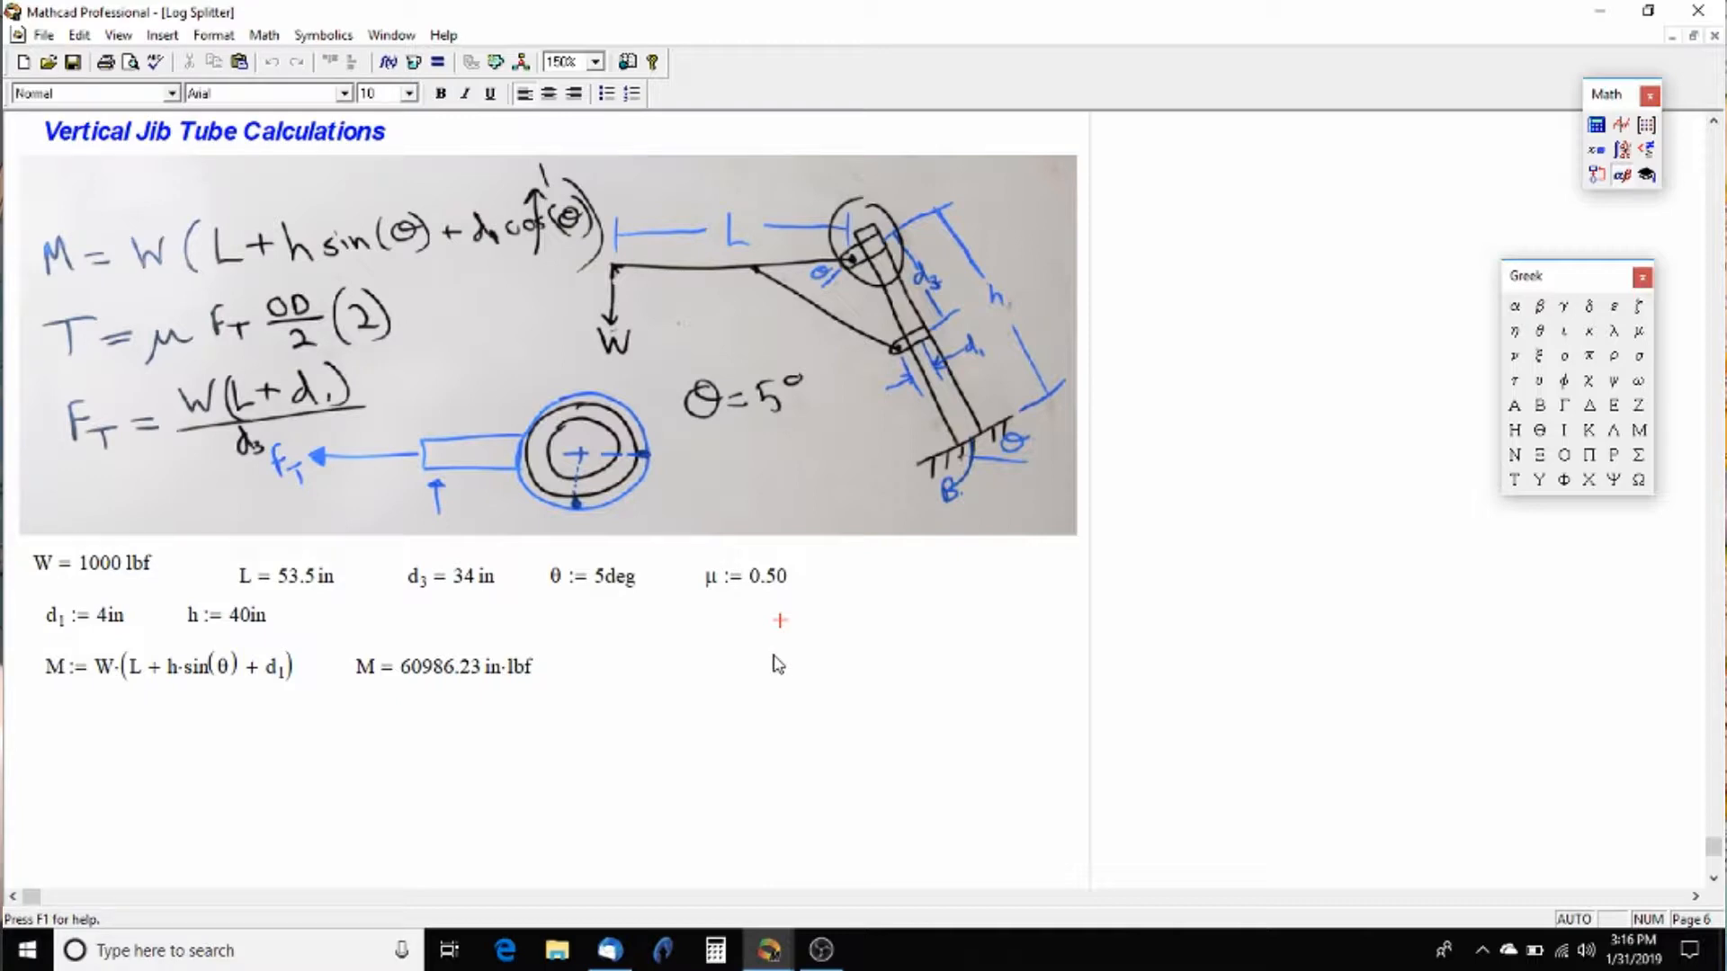
click(55, 723)
text(T:)
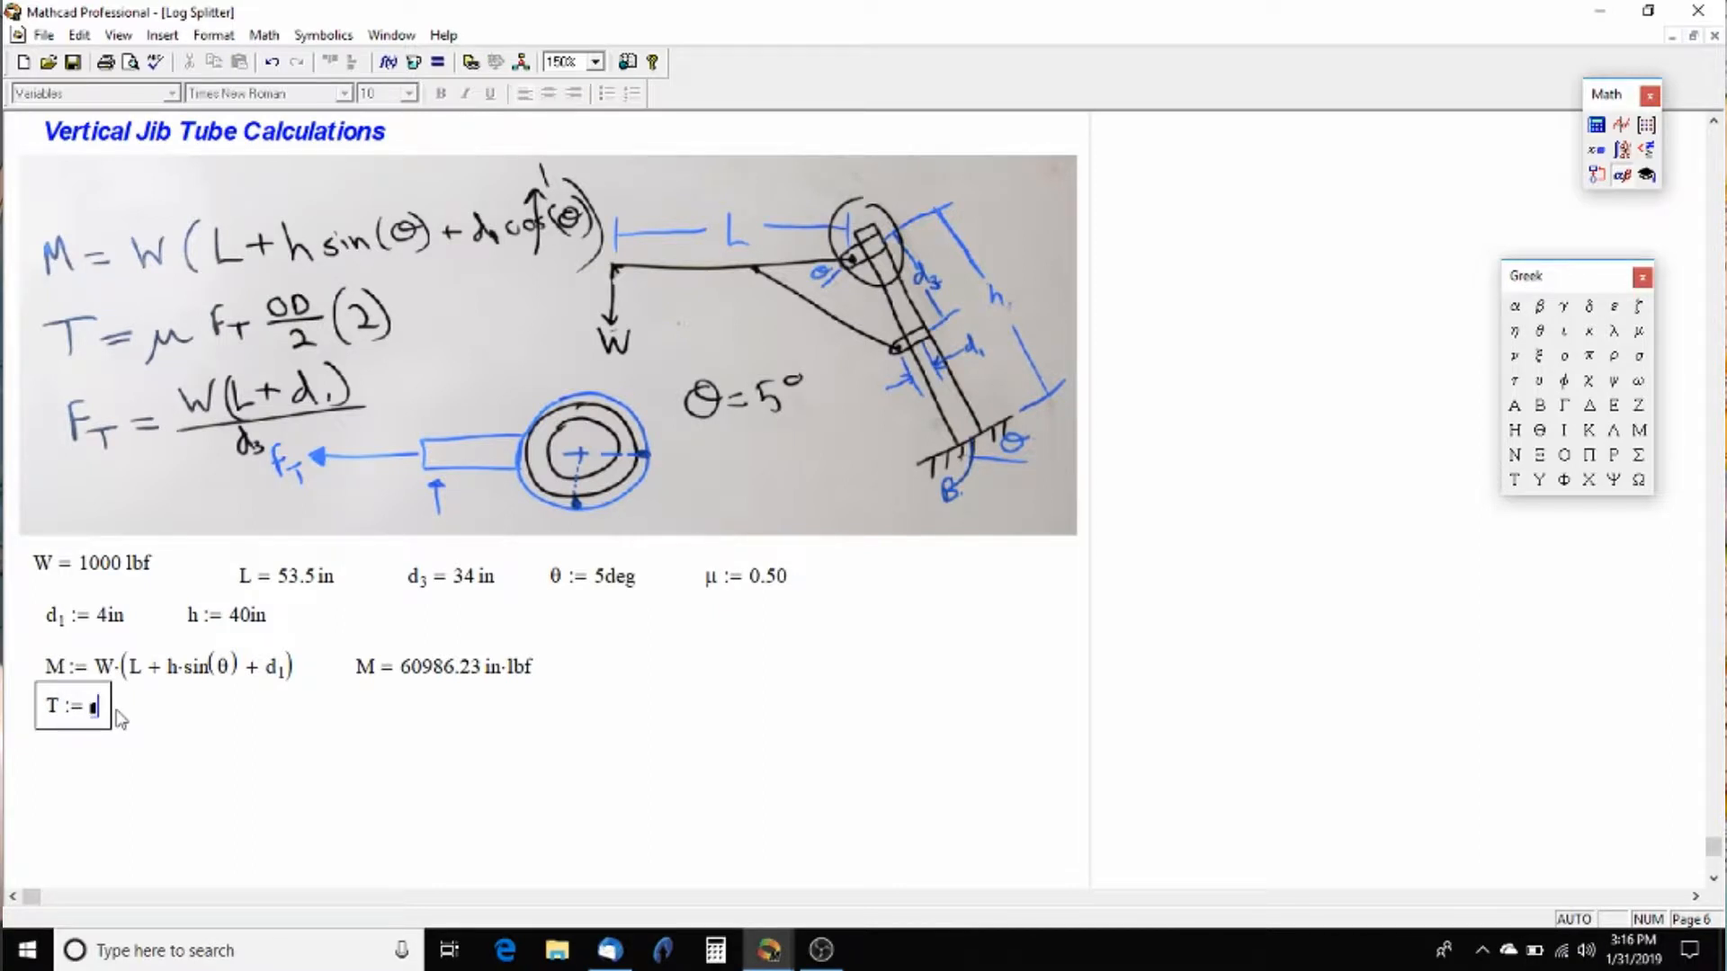
key(BackSpace)
key(BackSpace)
key(BackSpace)
Step: Define the force below the moment equation as F_t := W·(L + d₁)/d₃, with only d₃ in the denominator
text(F)
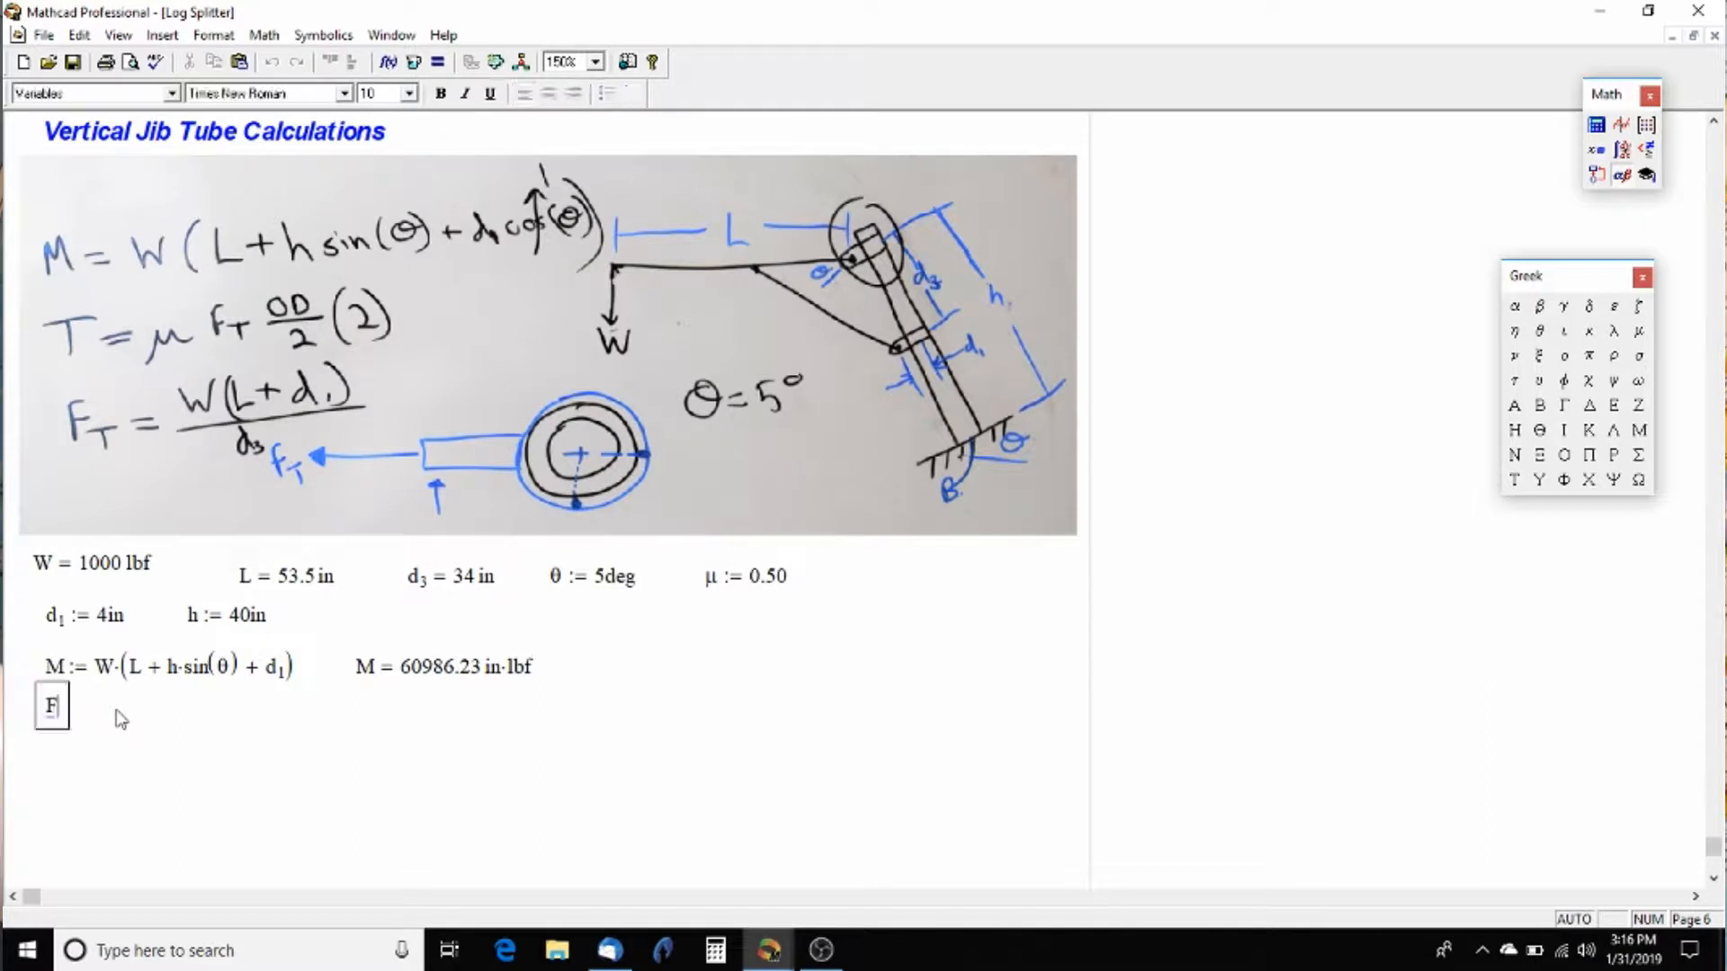
text(.t:=)
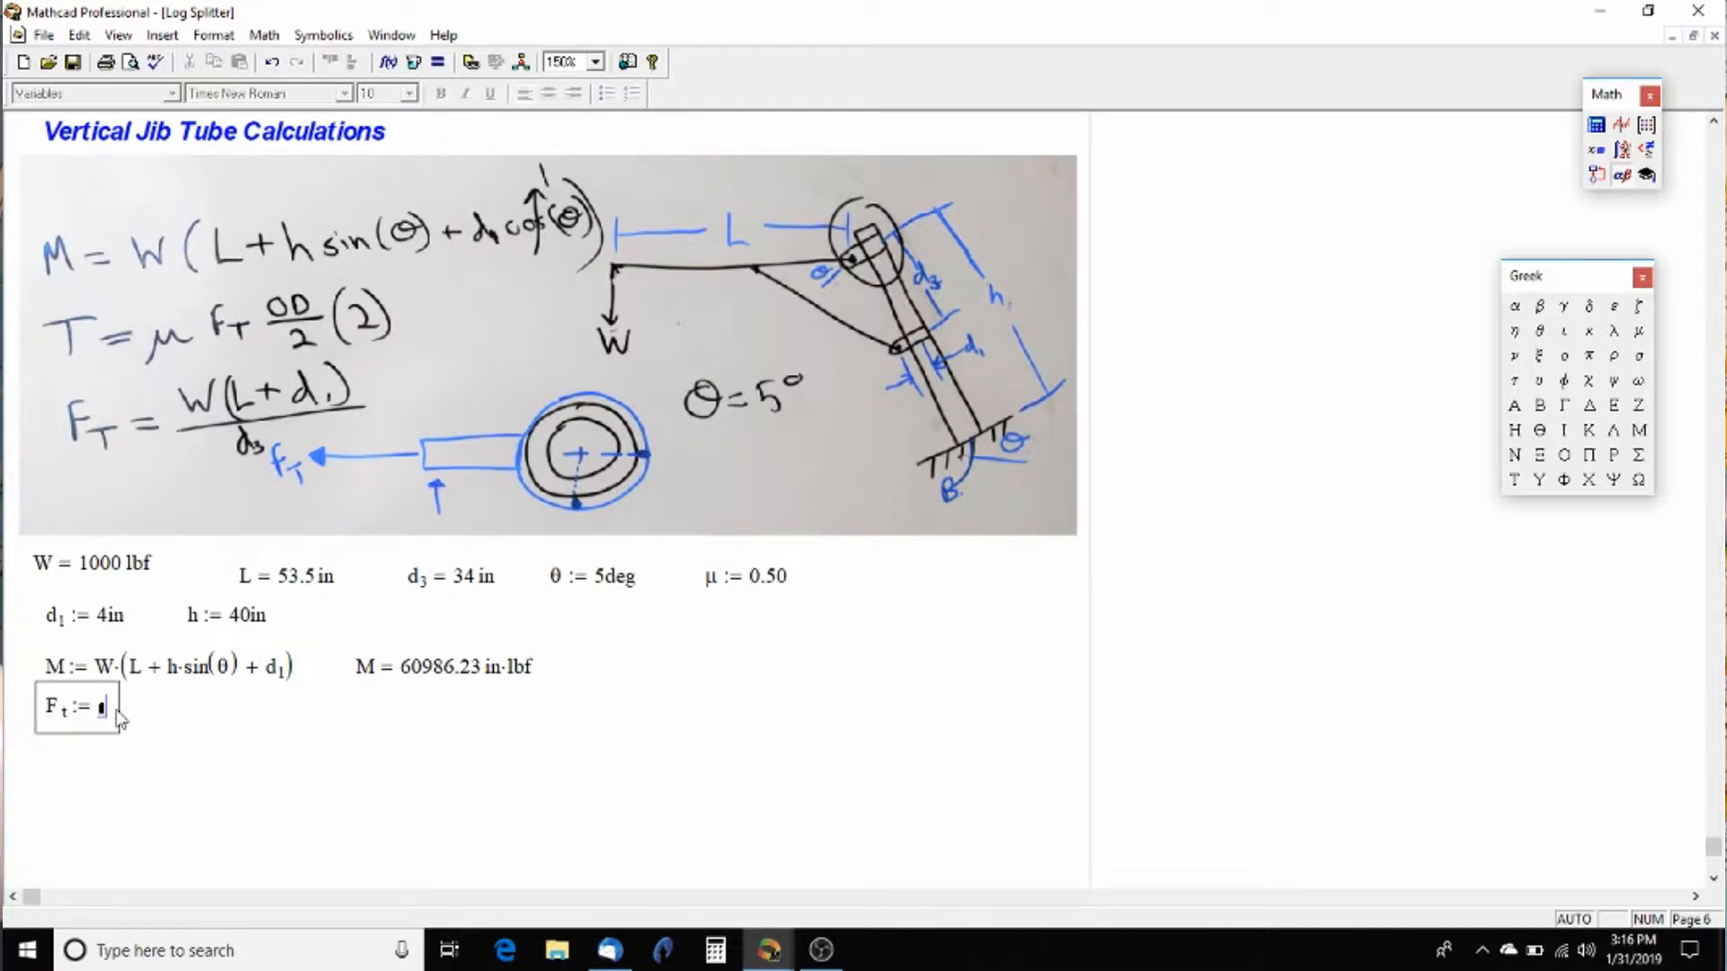
text(W)
text(*(L)
text(+d.1)
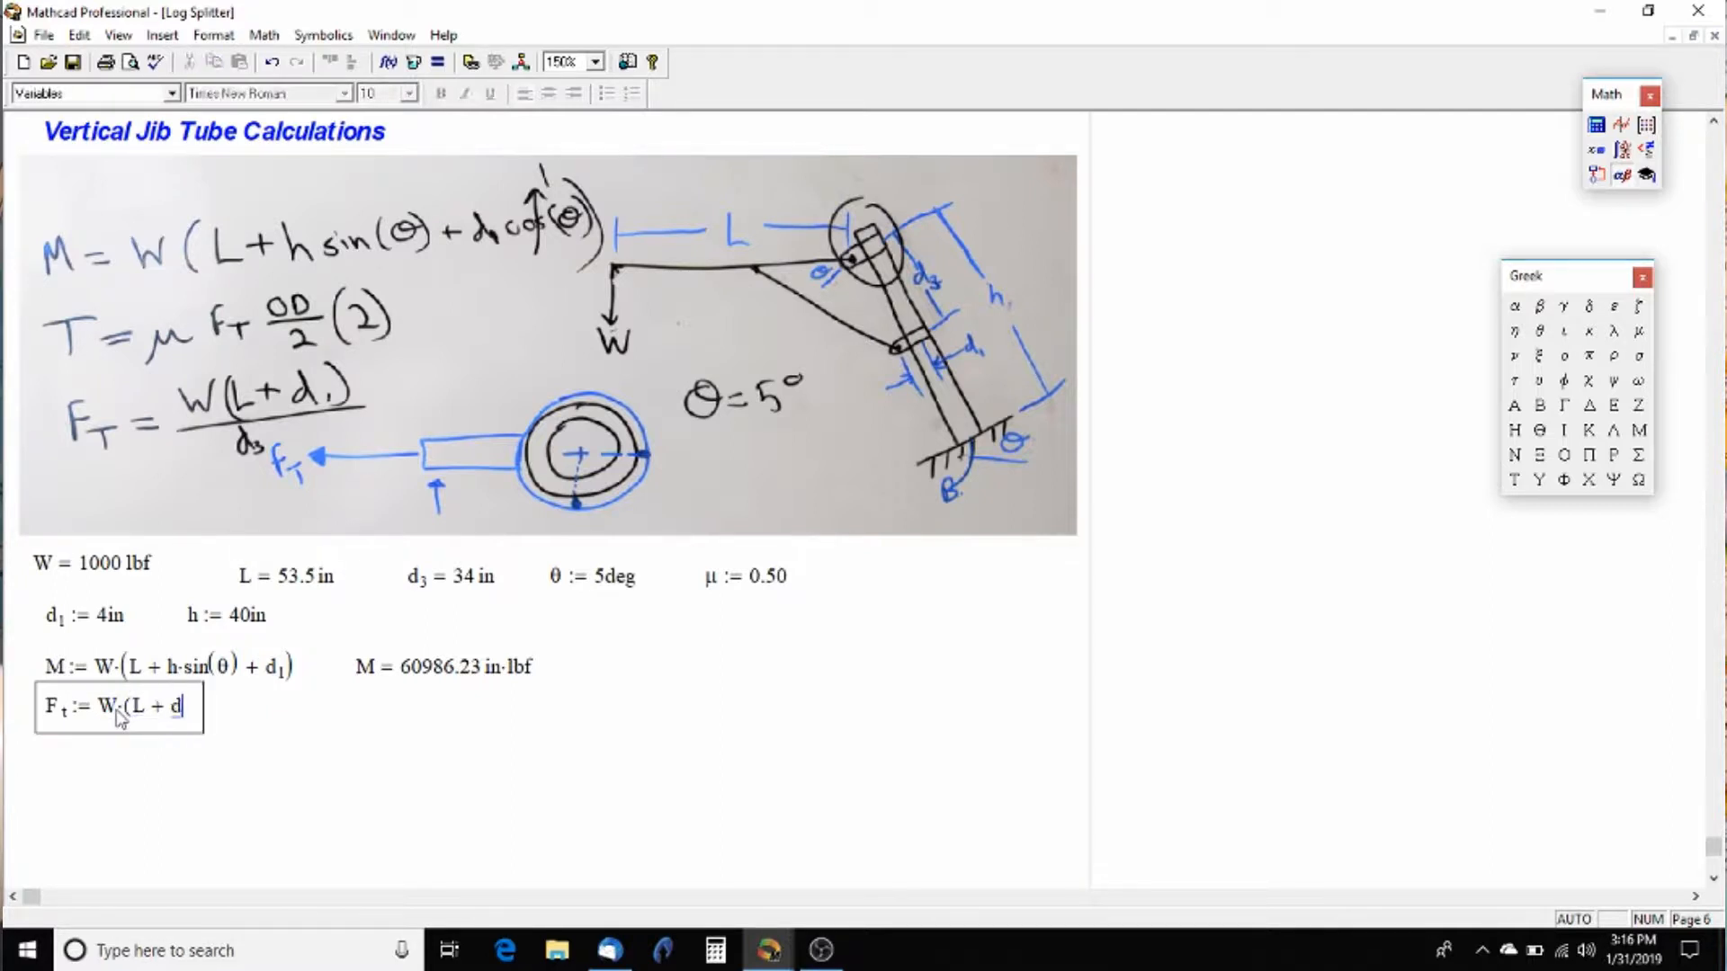
text())
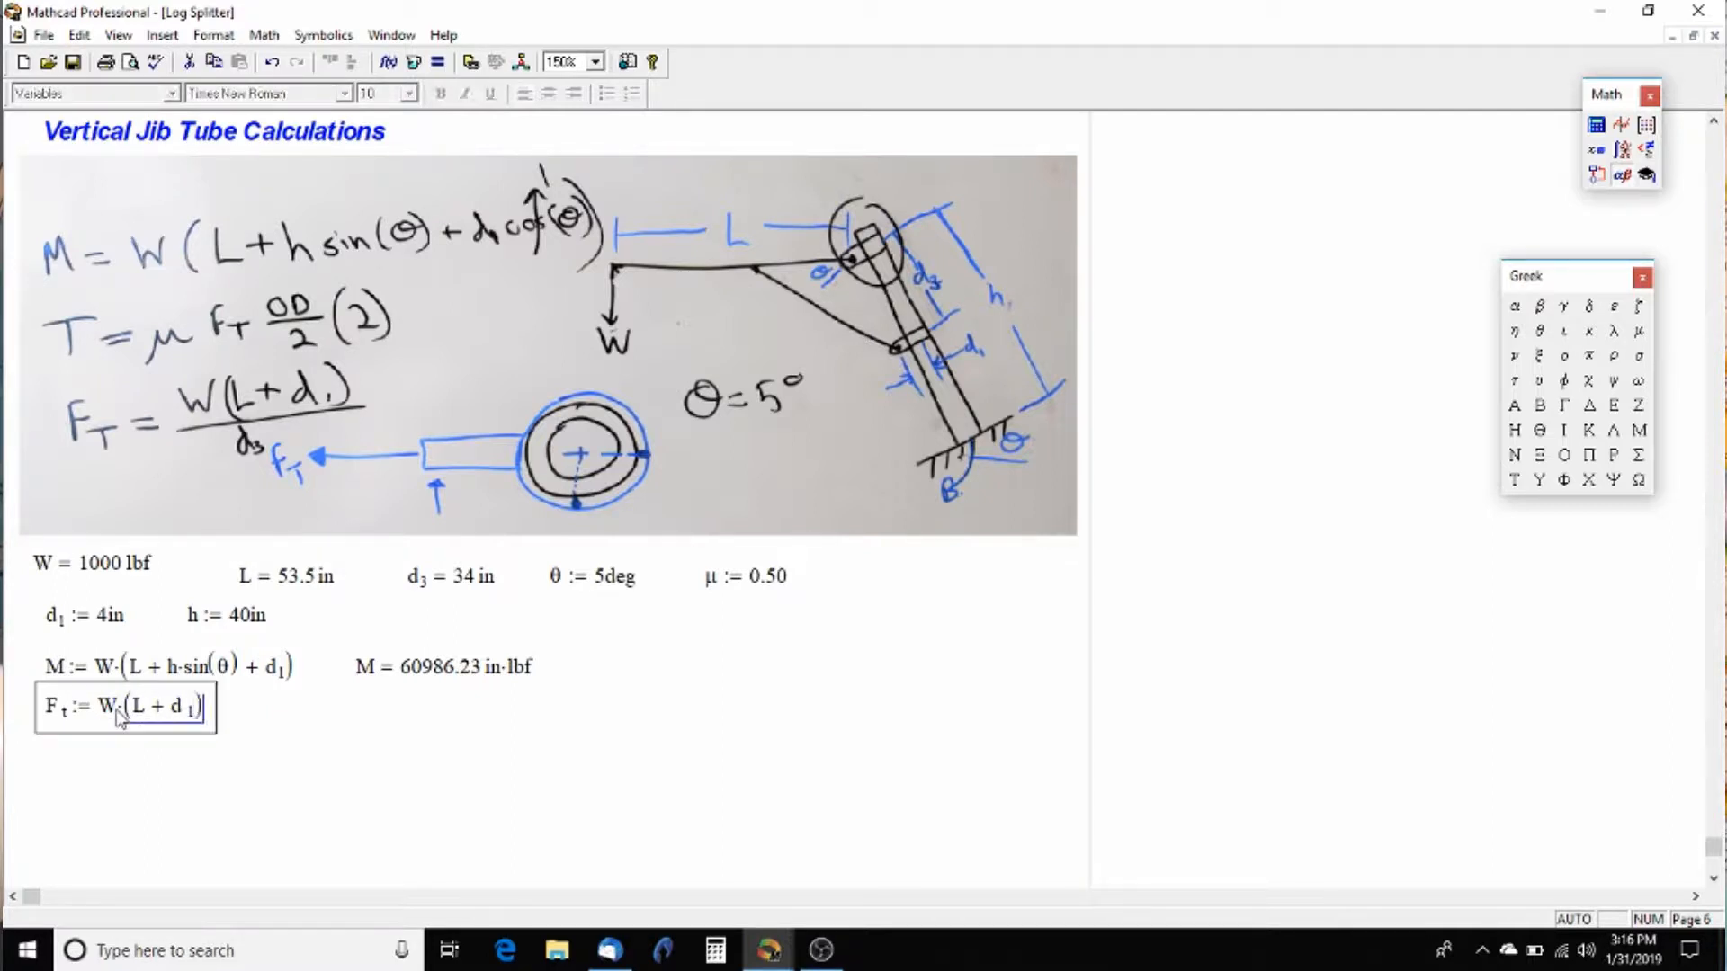
key(space)
text(/)
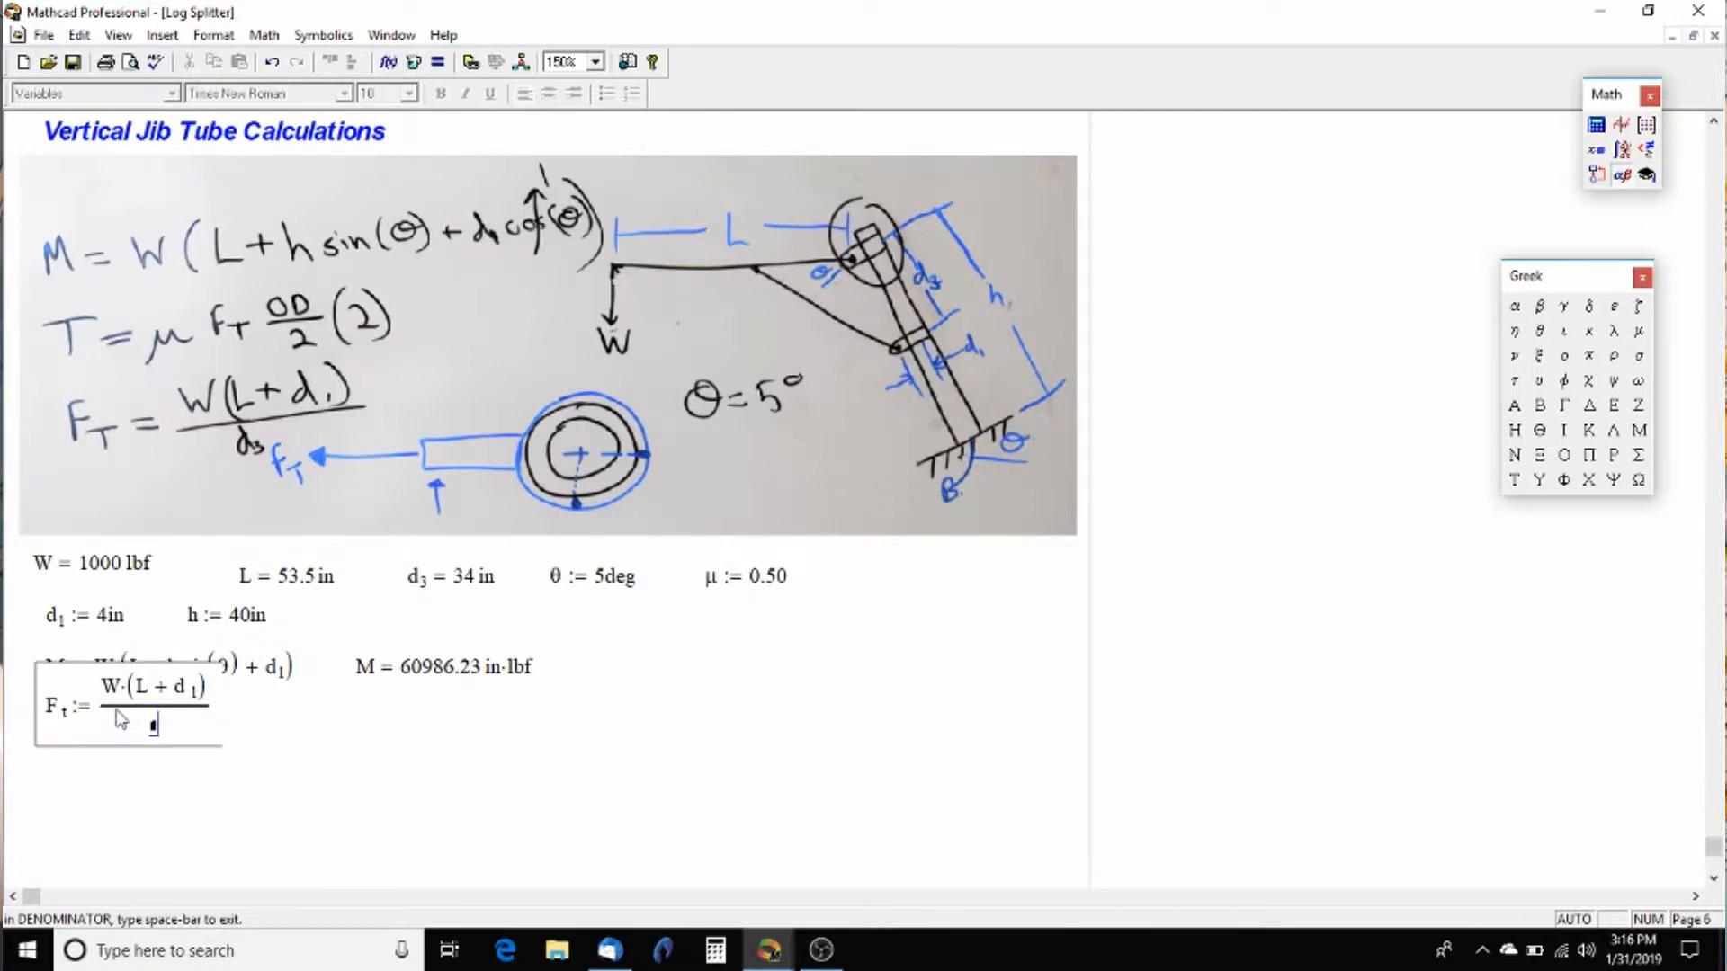
text(d.3)
key(Return)
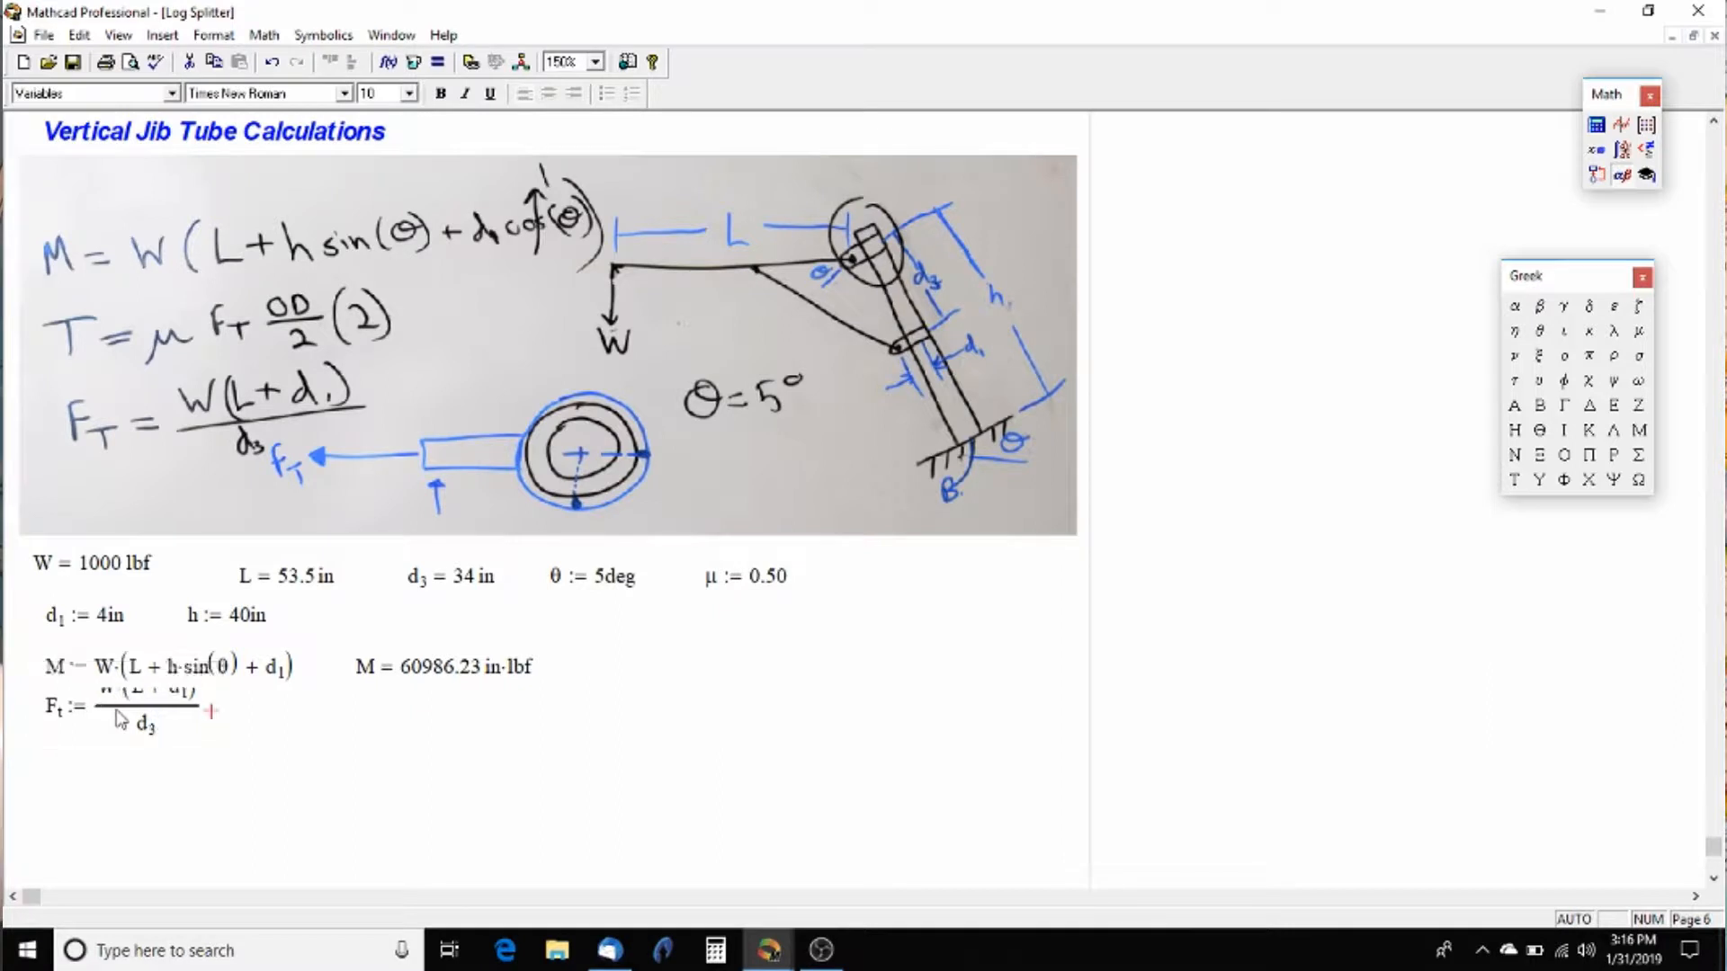
Step: Start an F_t := entry beside the force equation, under the M result, leaving its value empty
key(Right)
key(Right)
key(Right)
key(Right)
key(Right)
key(Right)
key(Right)
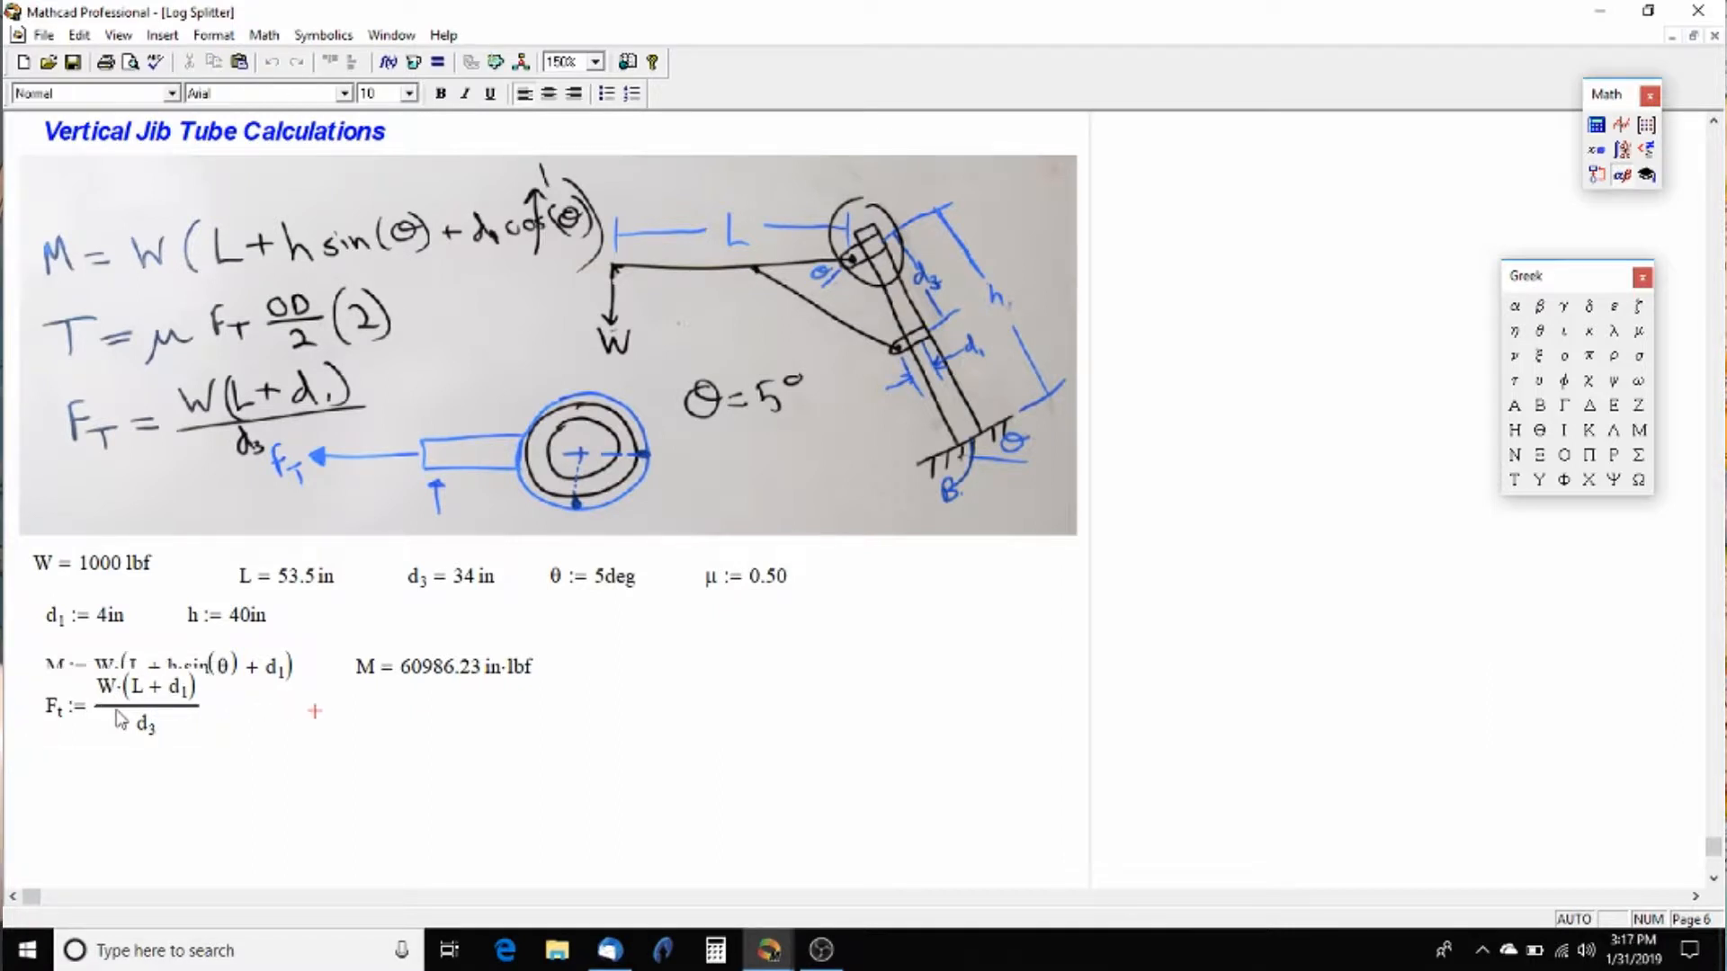
text(F.t)
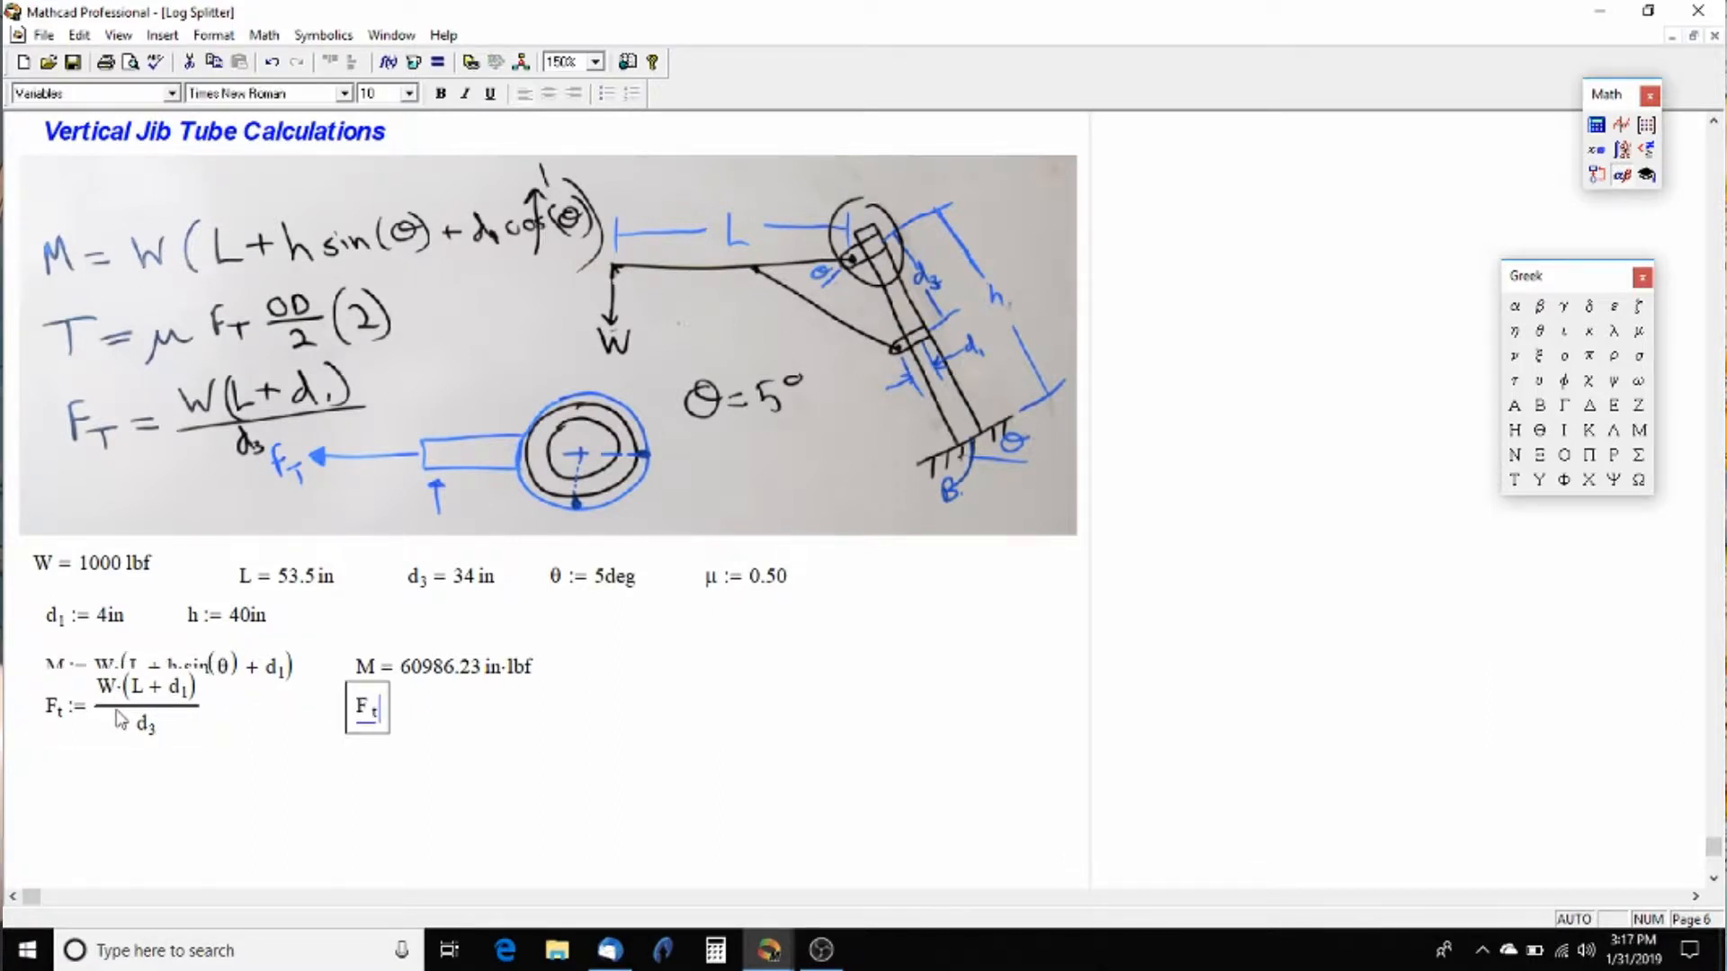
text(:=)
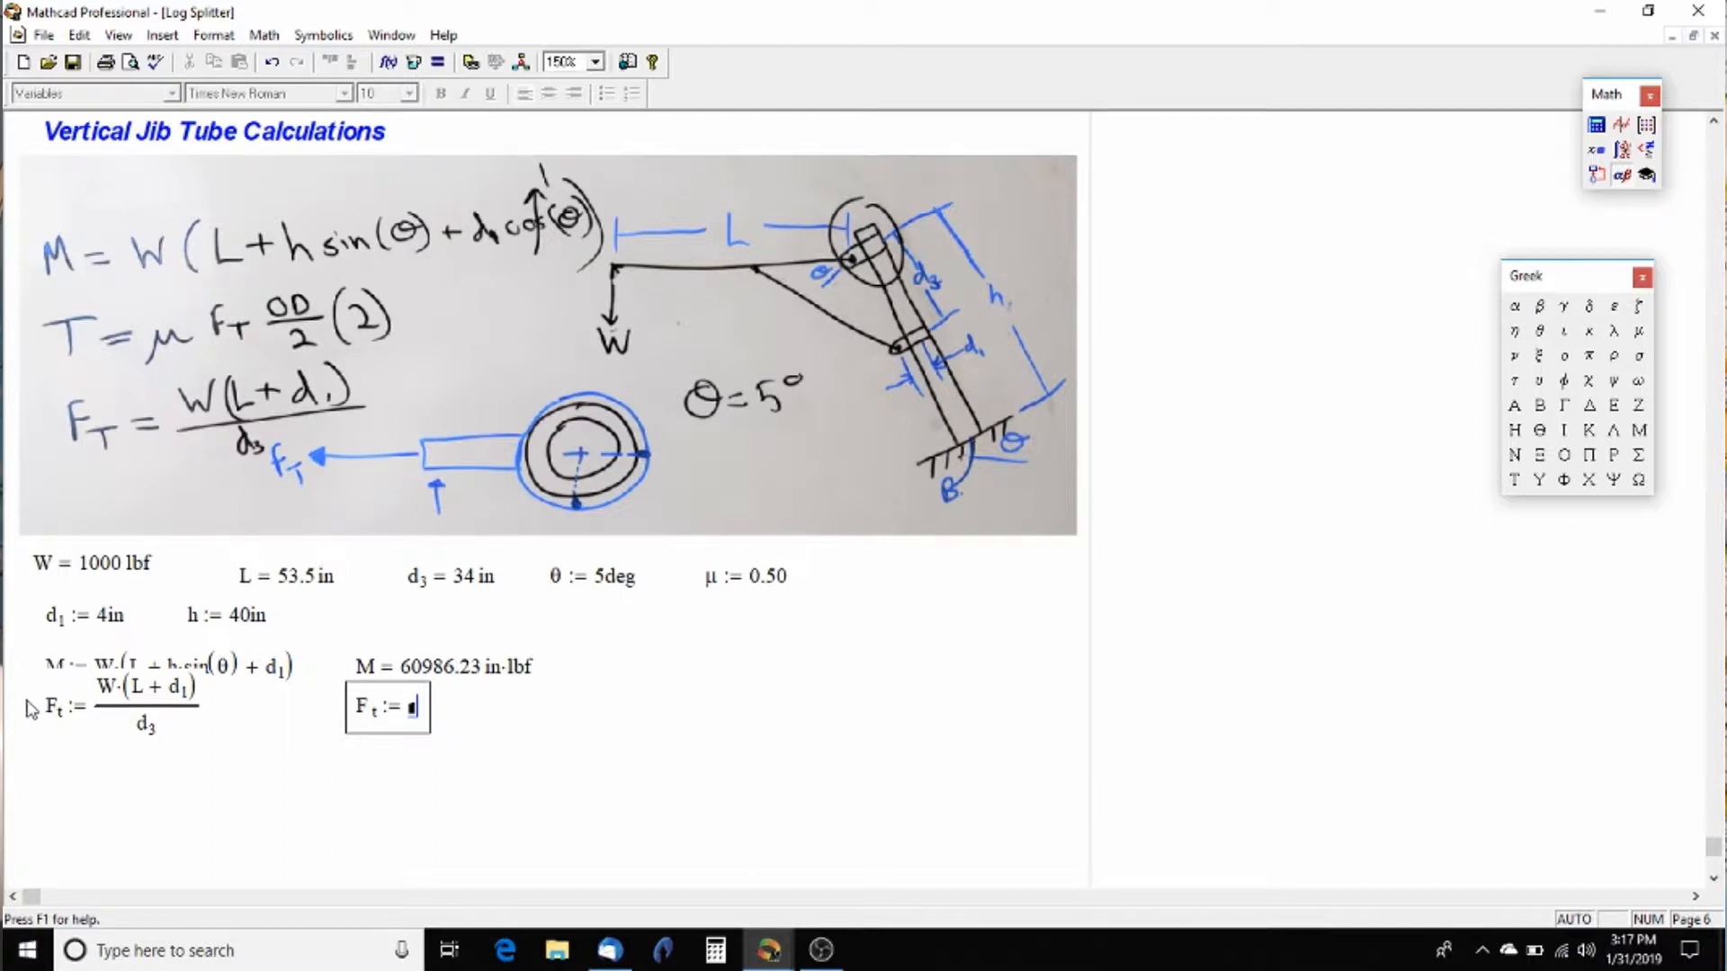
Step: Move the F_t equation and the entry beside it down together so they clear the moment equation
drag(27, 702, 375, 770)
drag(369, 709, 385, 750)
click(495, 737)
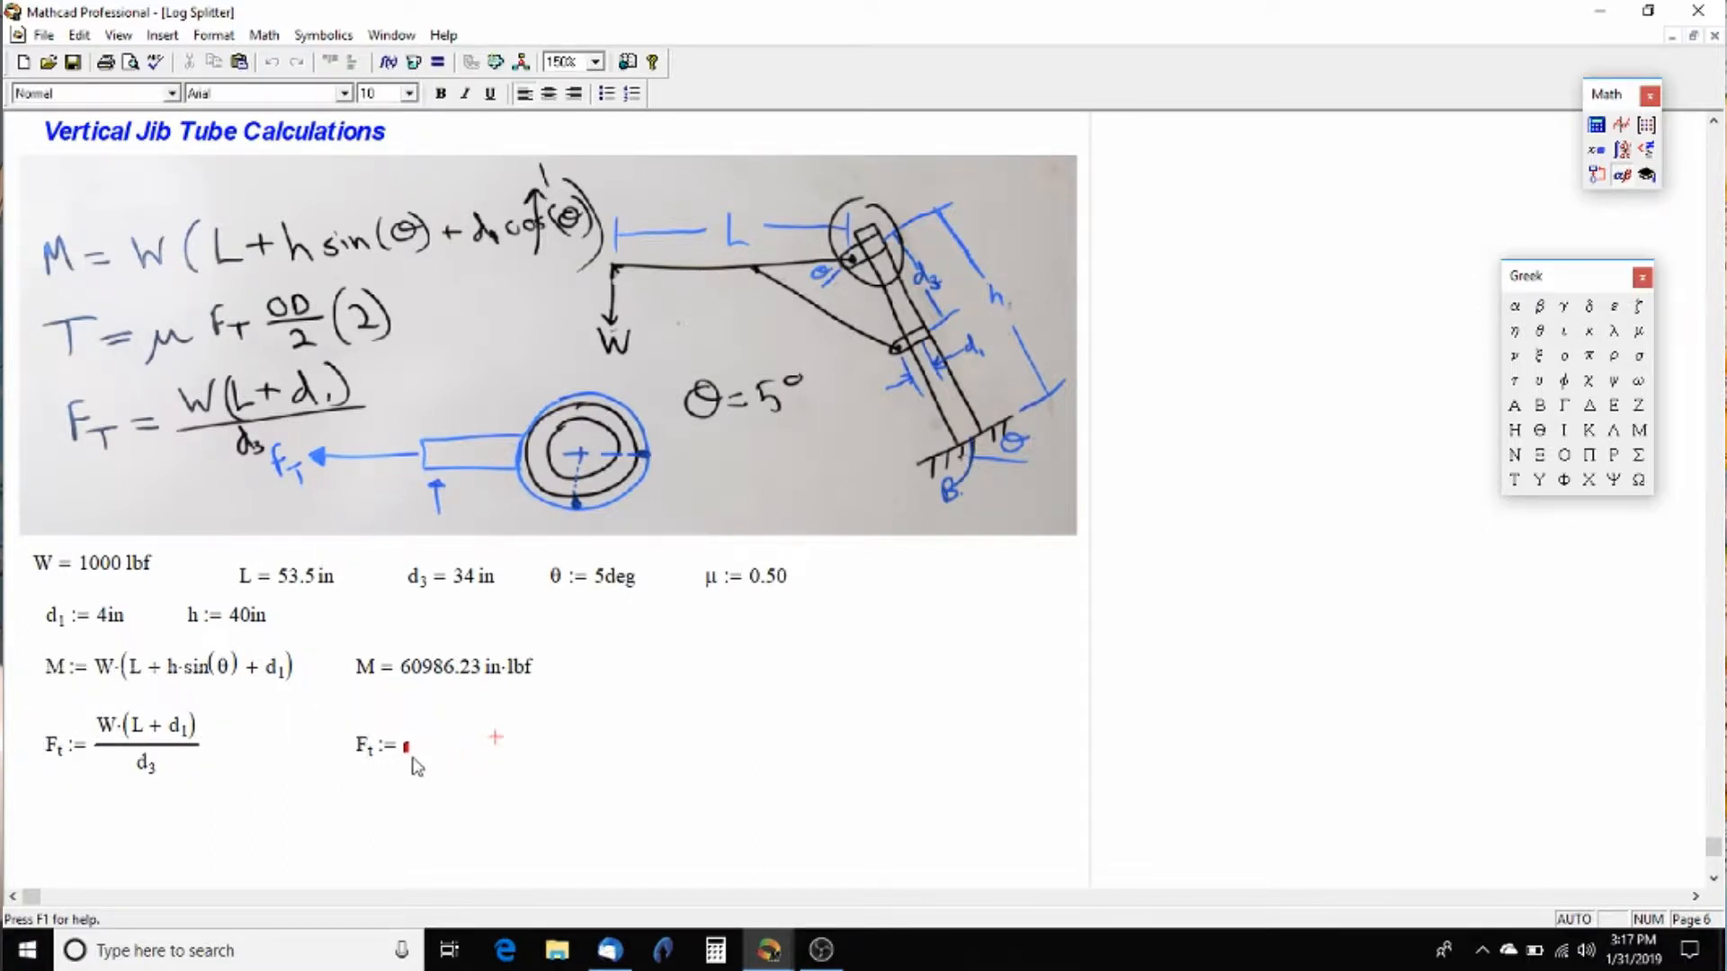
Step: Turn the empty F_t definition into an evaluation of F_t and express the result in lbf
click(412, 758)
key(BackSpace)
text(=)
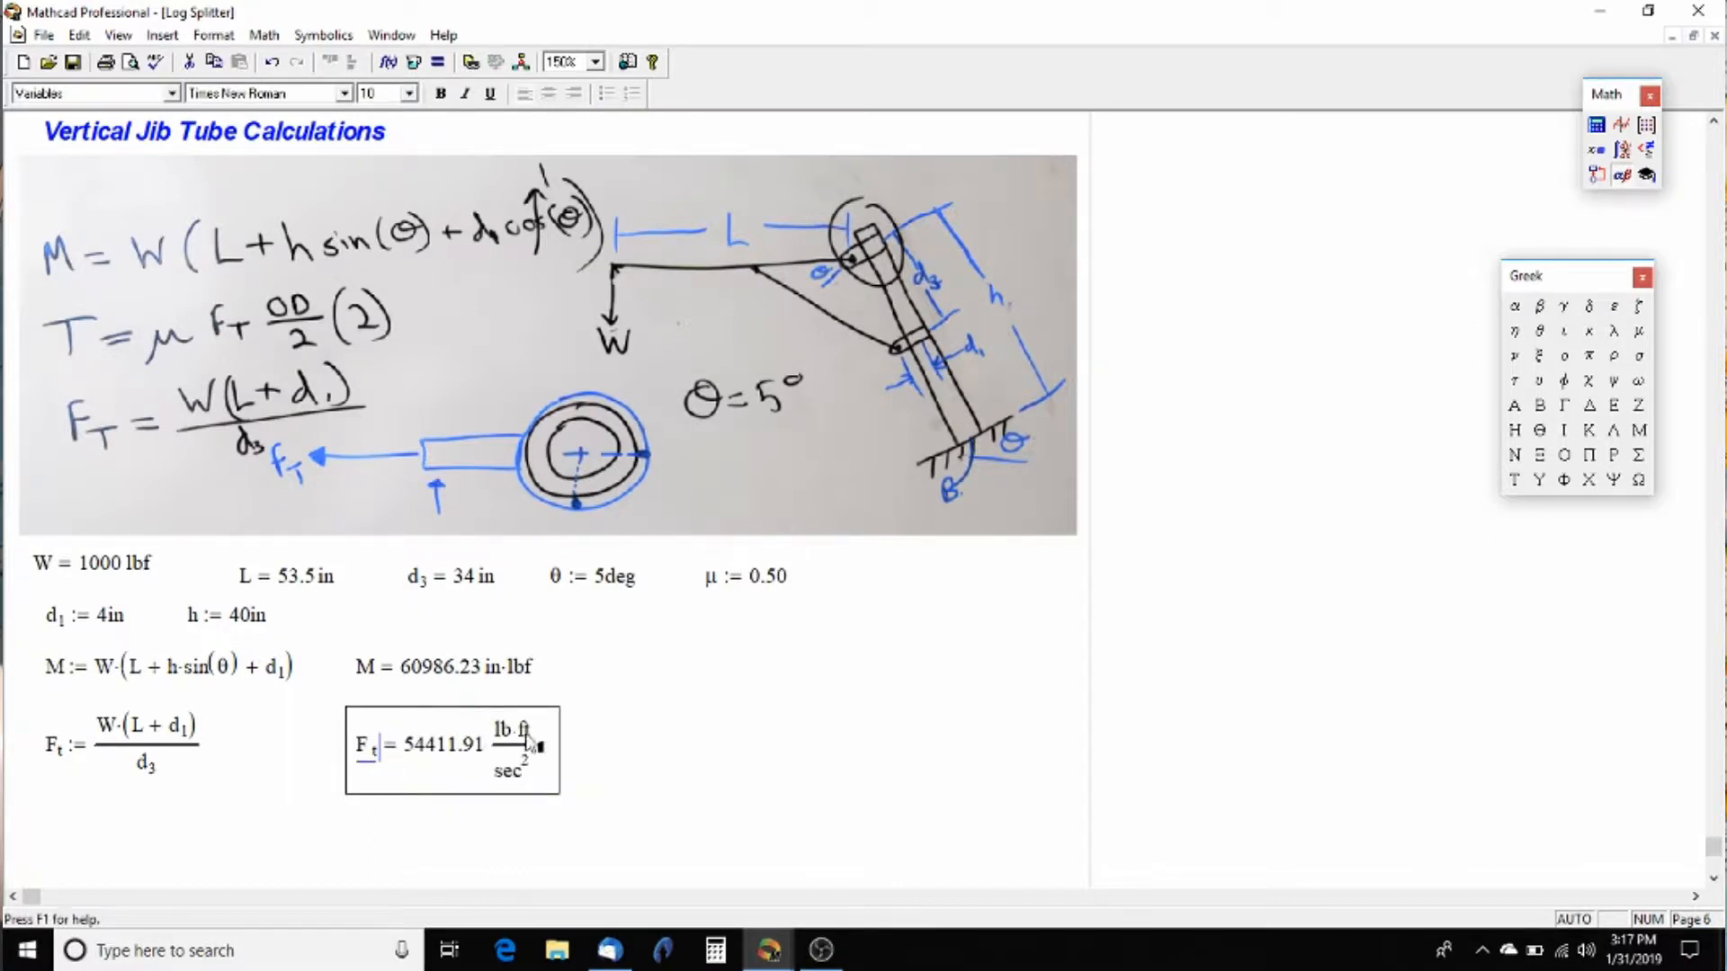
click(541, 746)
text(lbf)
key(Return)
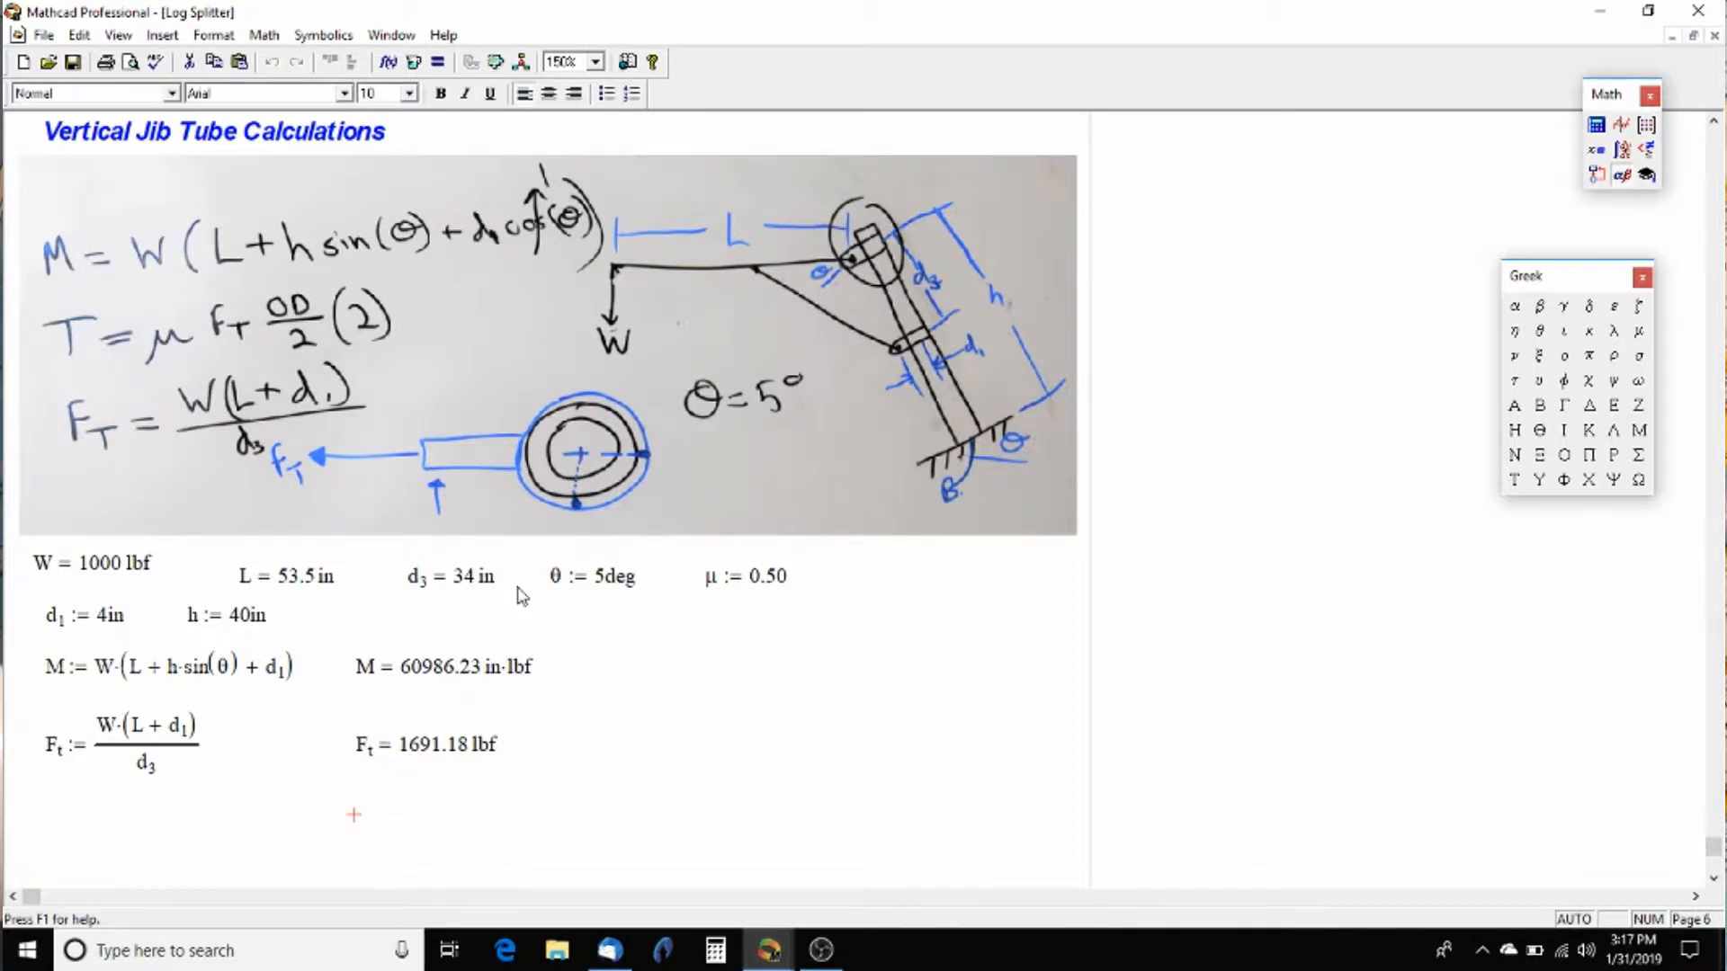
Step: Define the torque below the F_t equation as T := μ·F_t·(OD/2)·2, using the Greek letter μ
scroll(519, 597, down, 3)
click(45, 662)
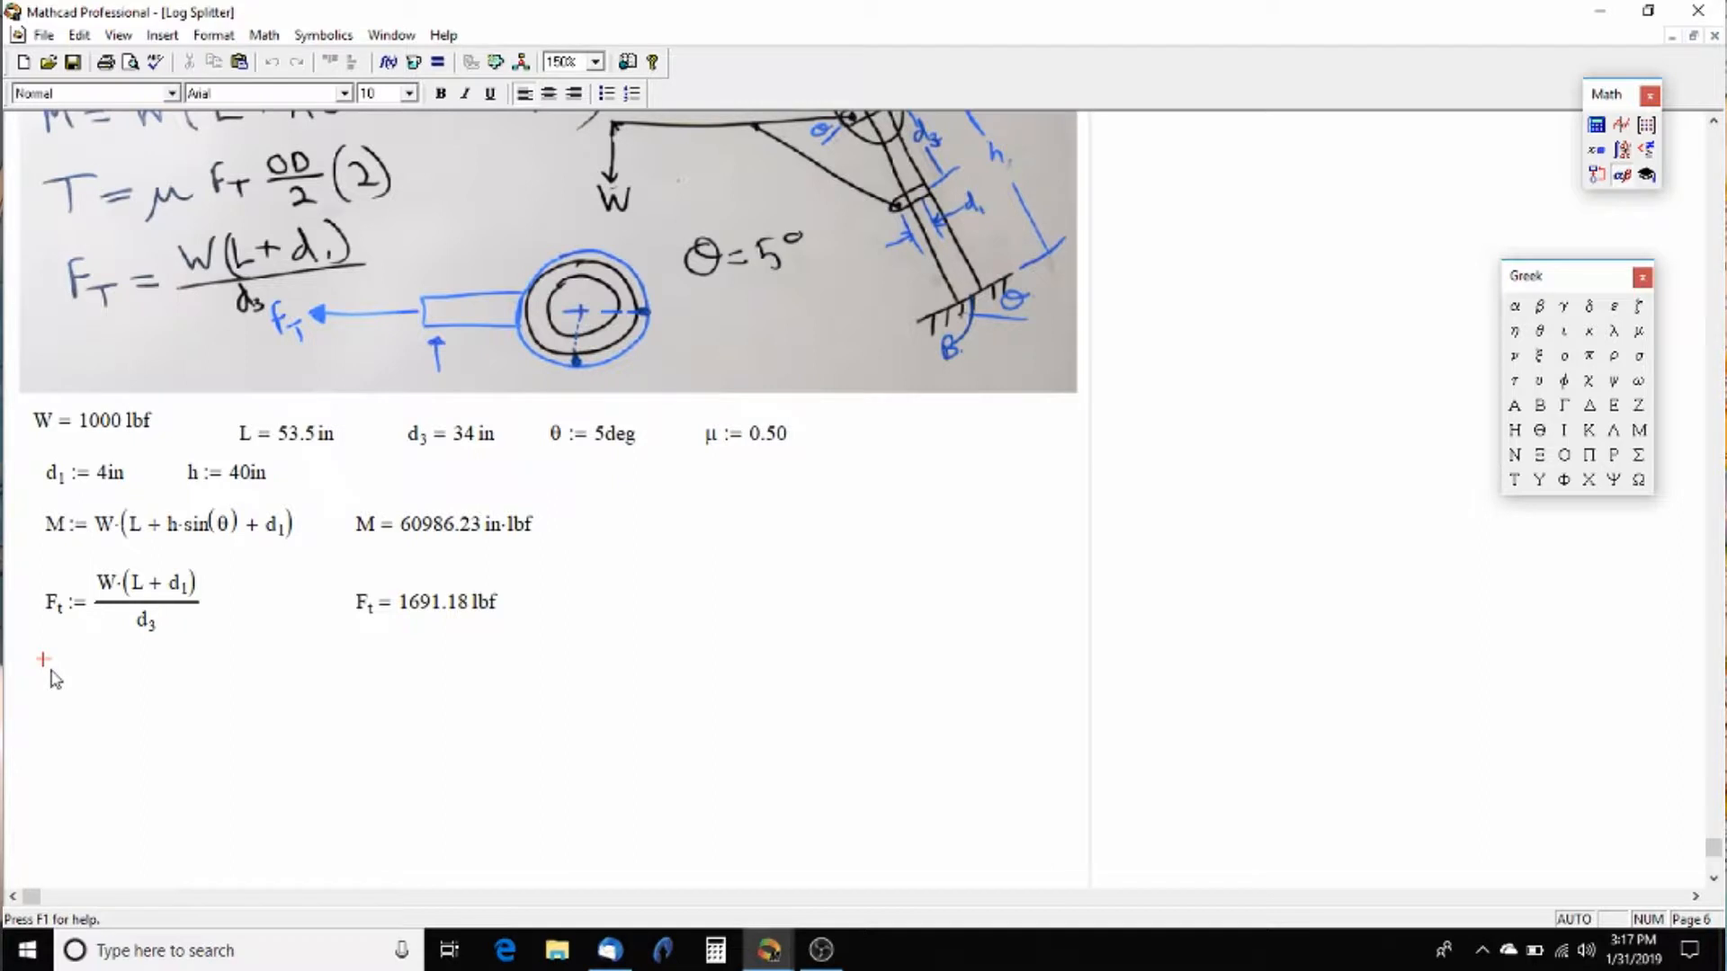
text(T:)
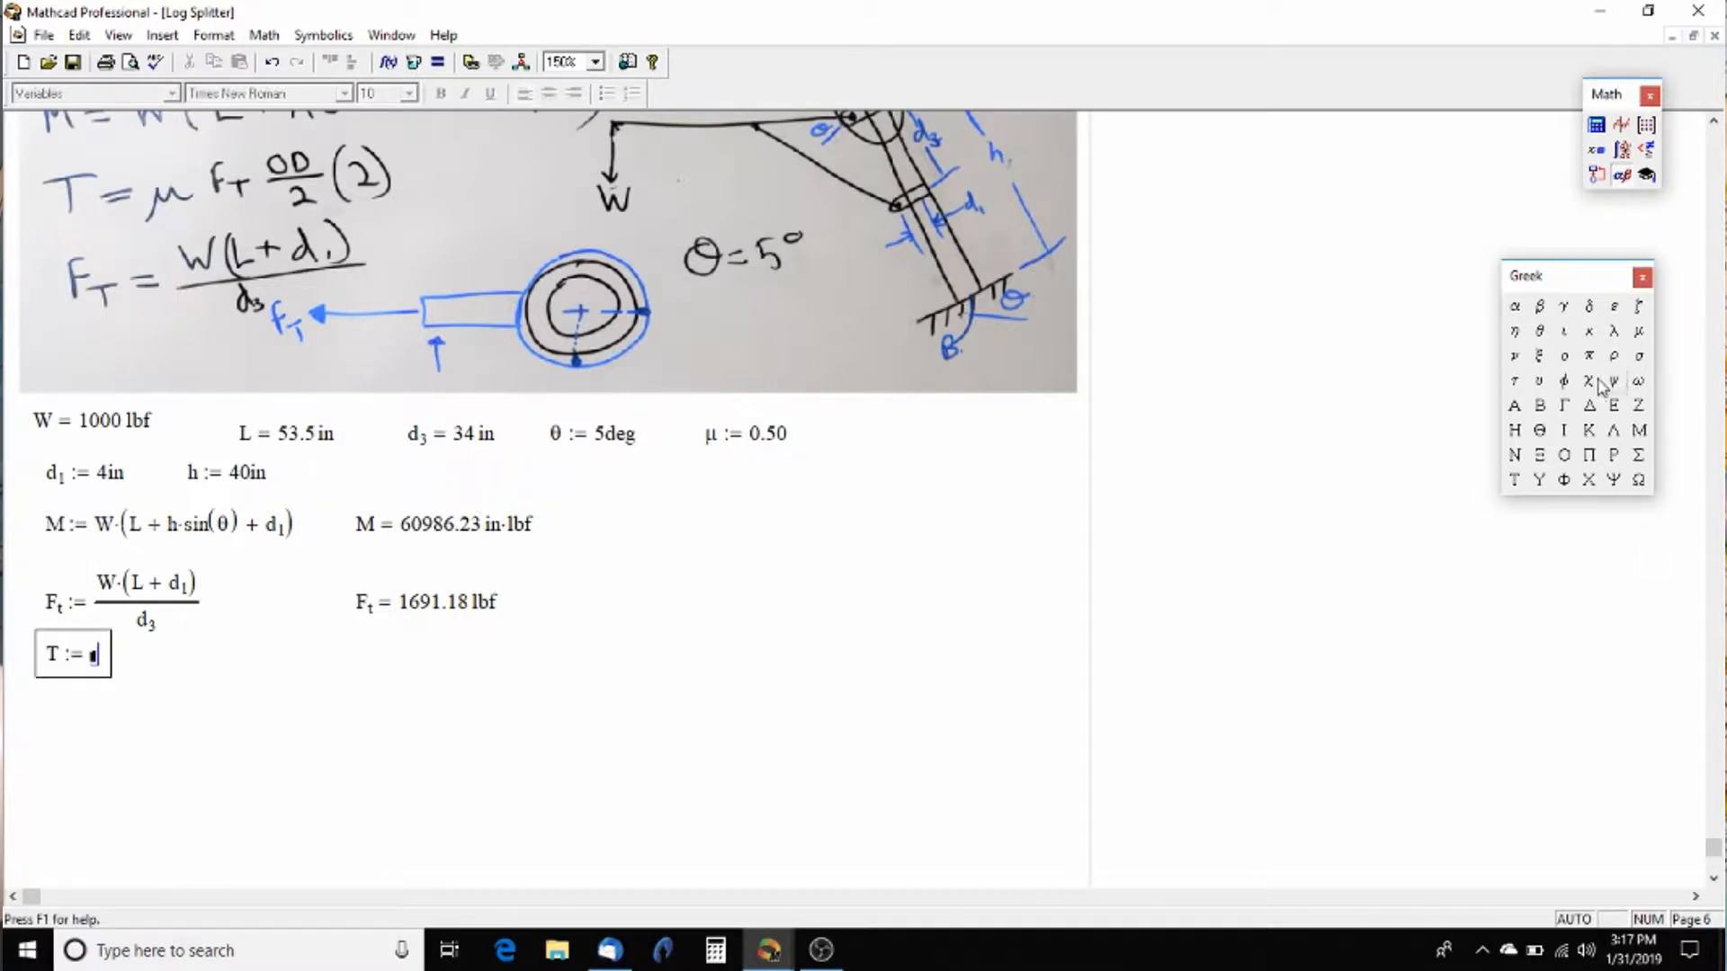
click(1637, 332)
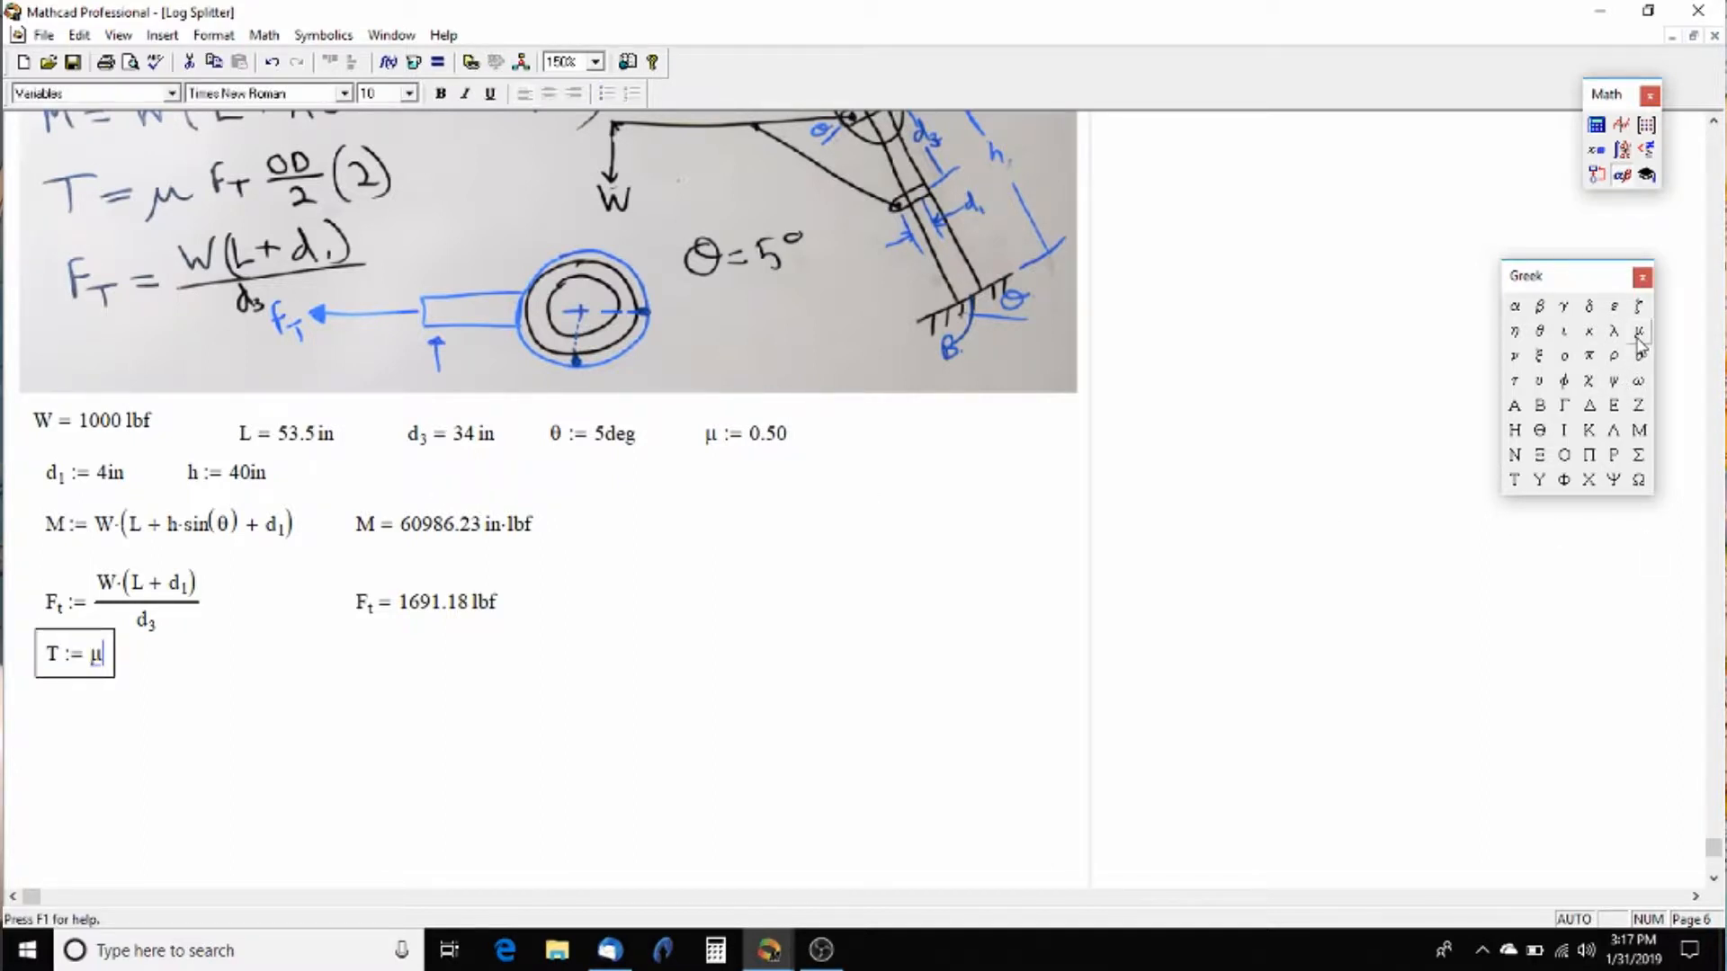
text(*)
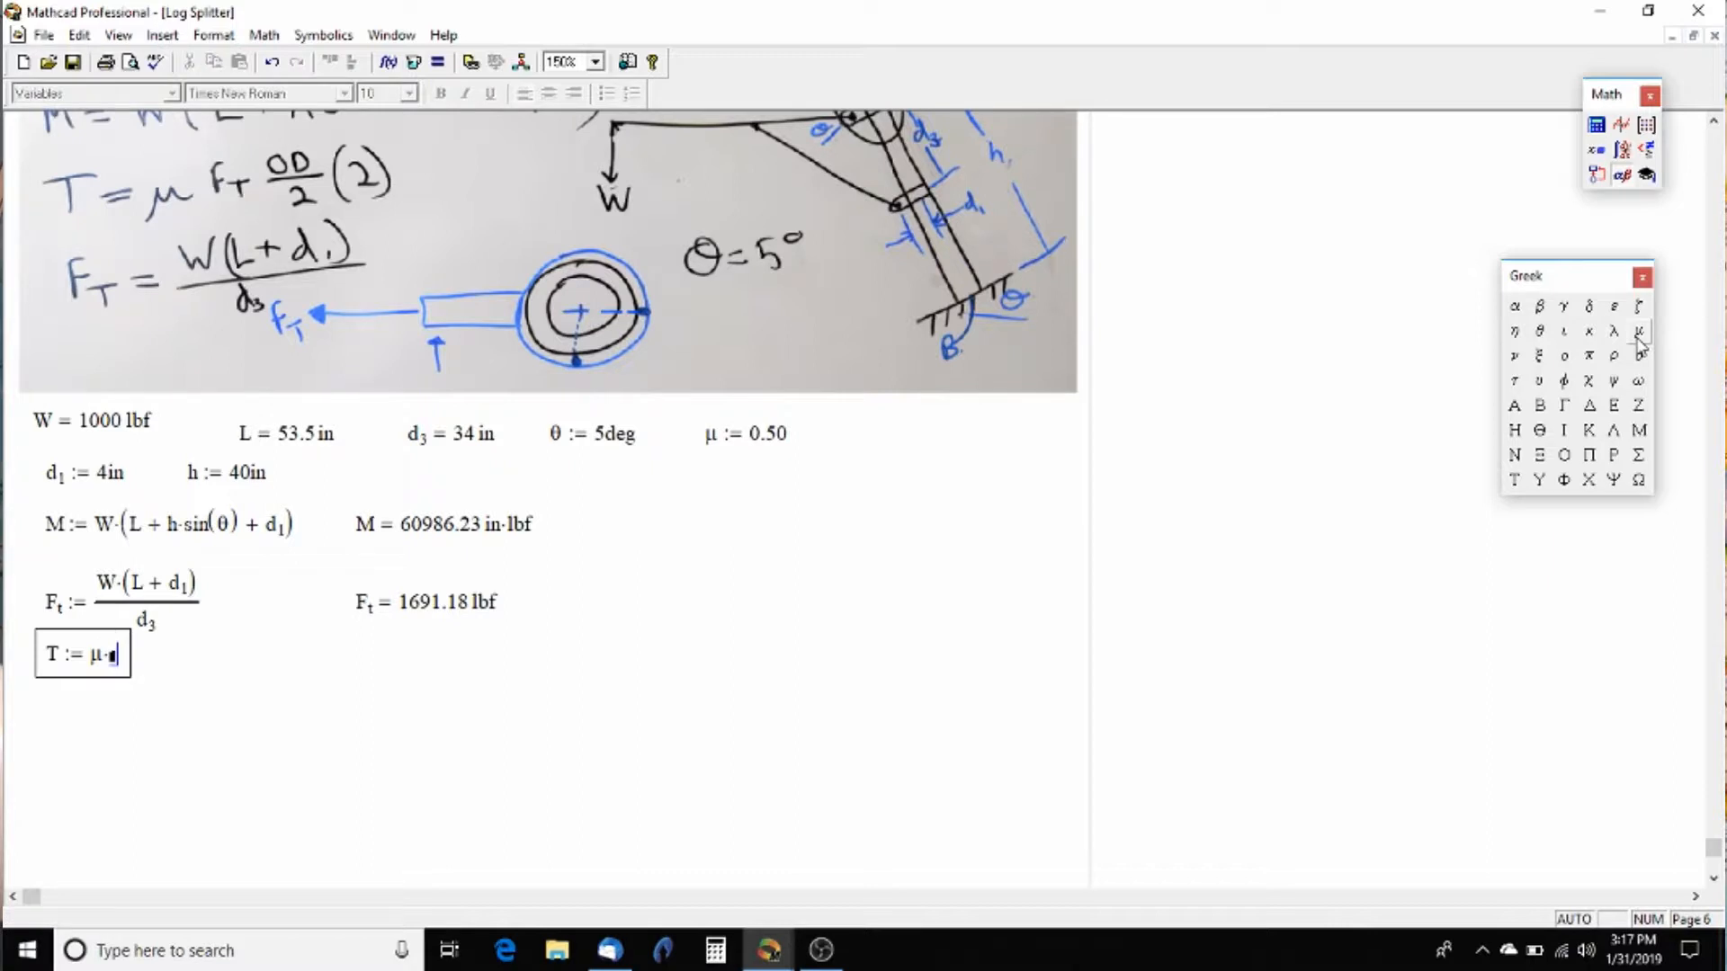
text(F.t)
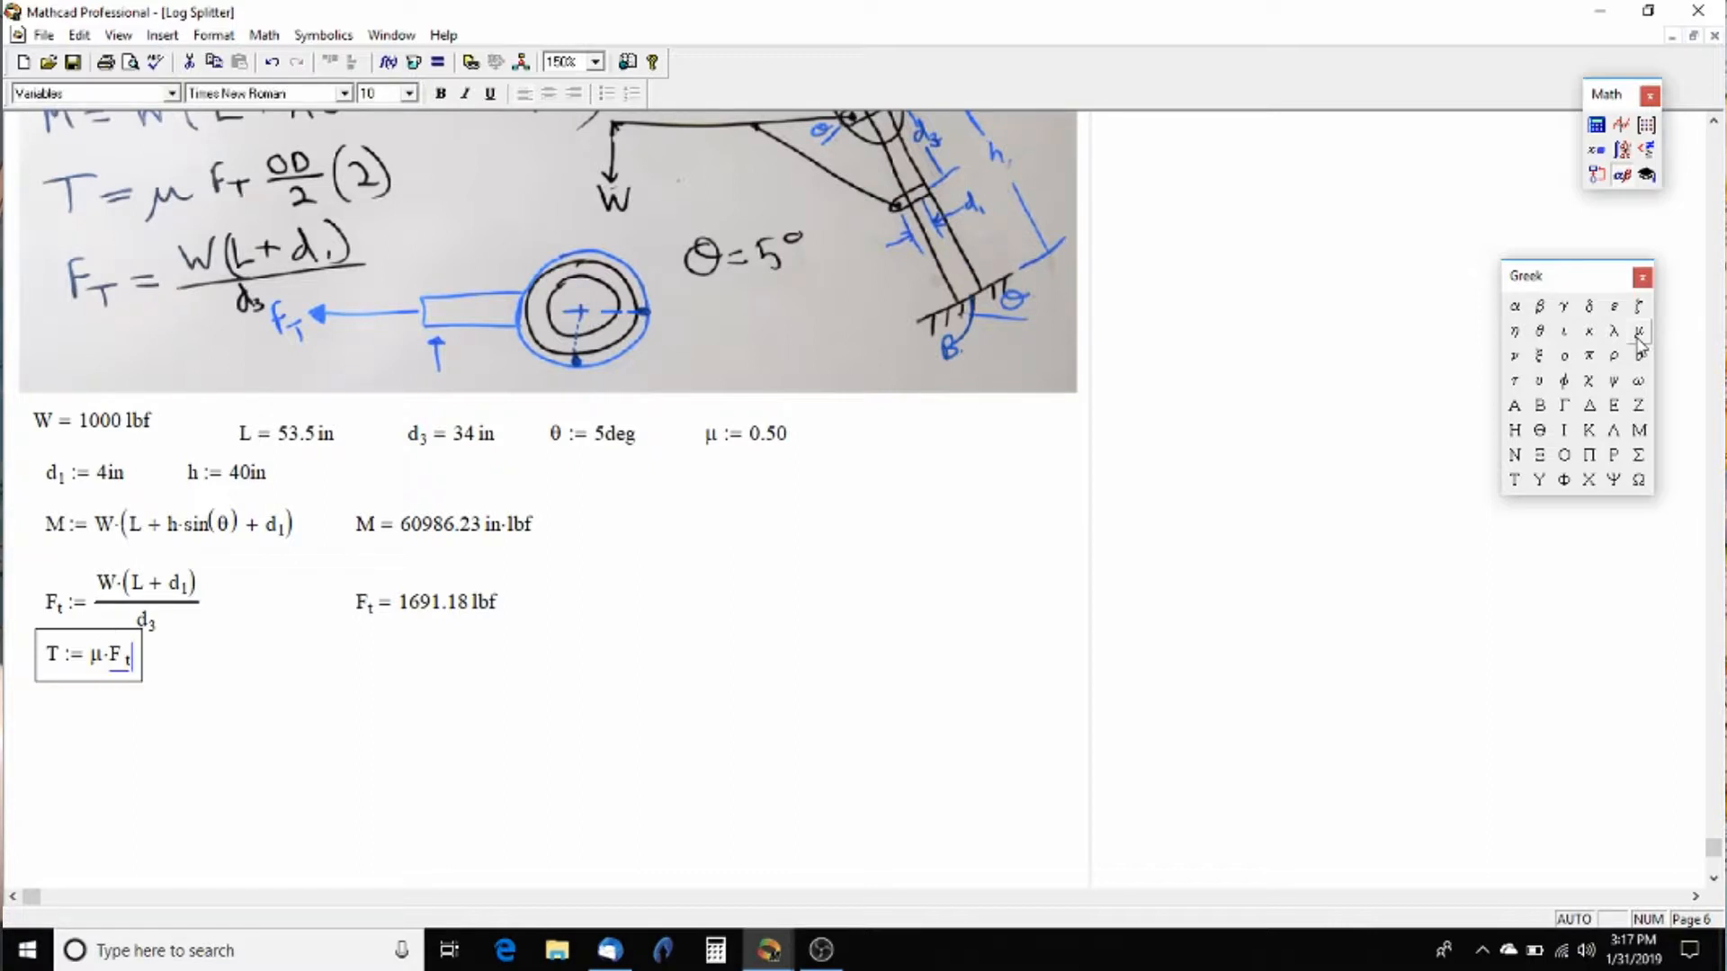
text(*OD)
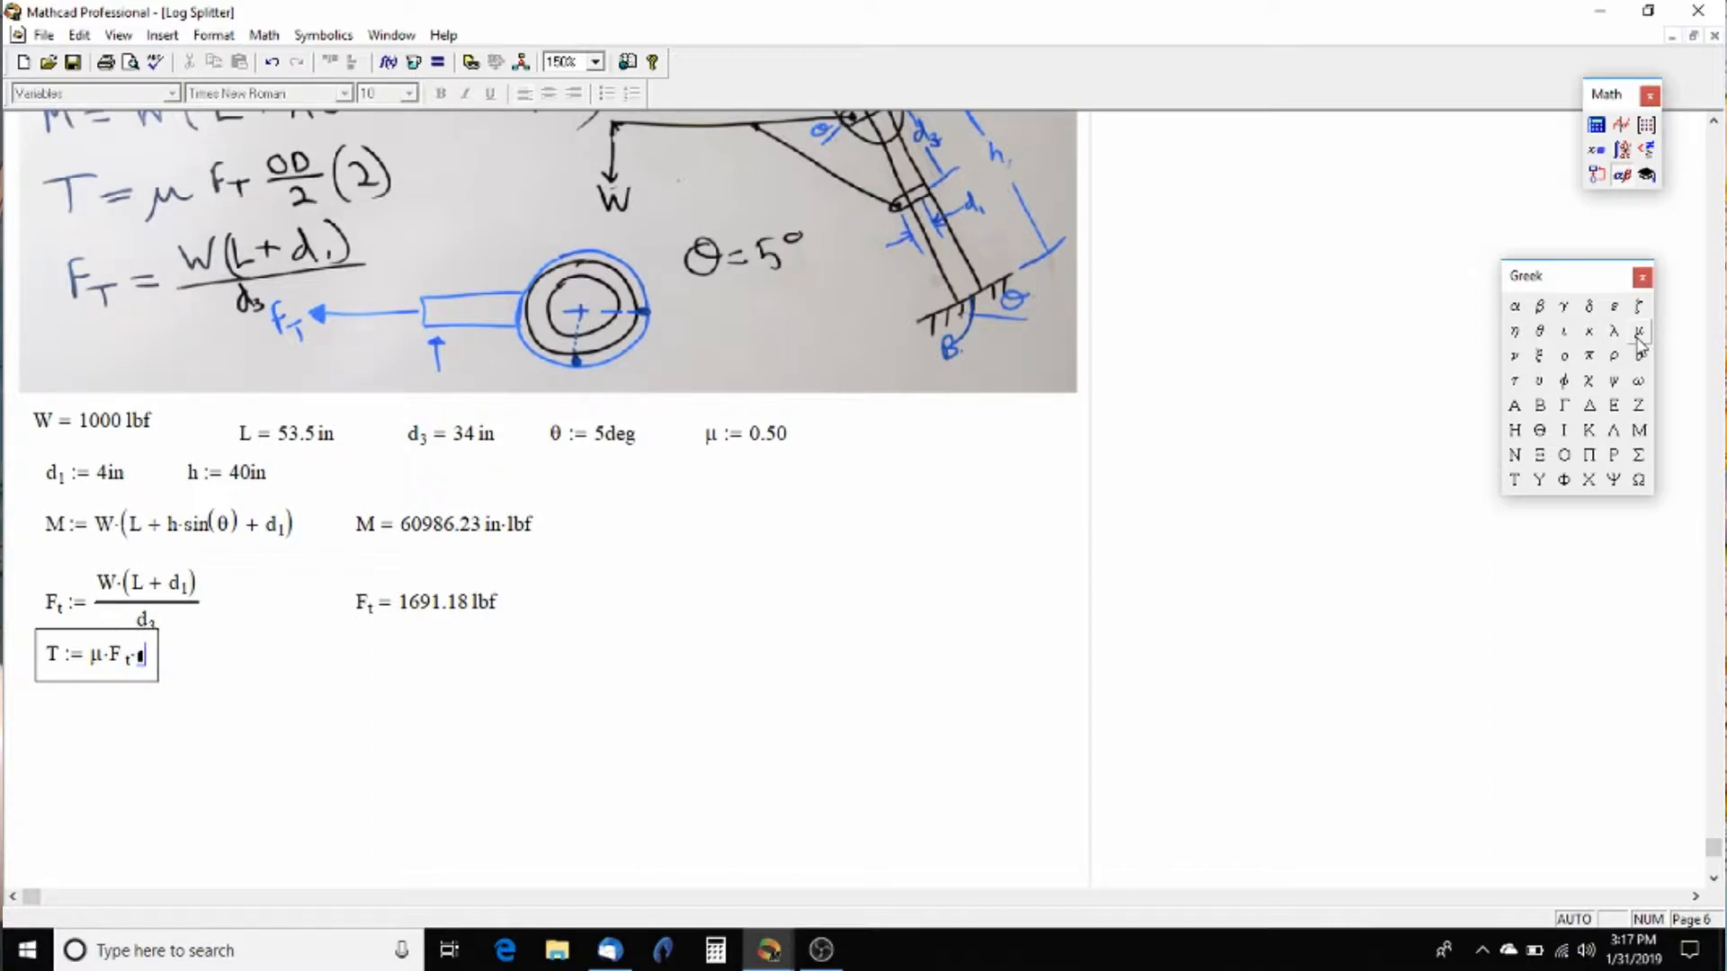
text(/2)
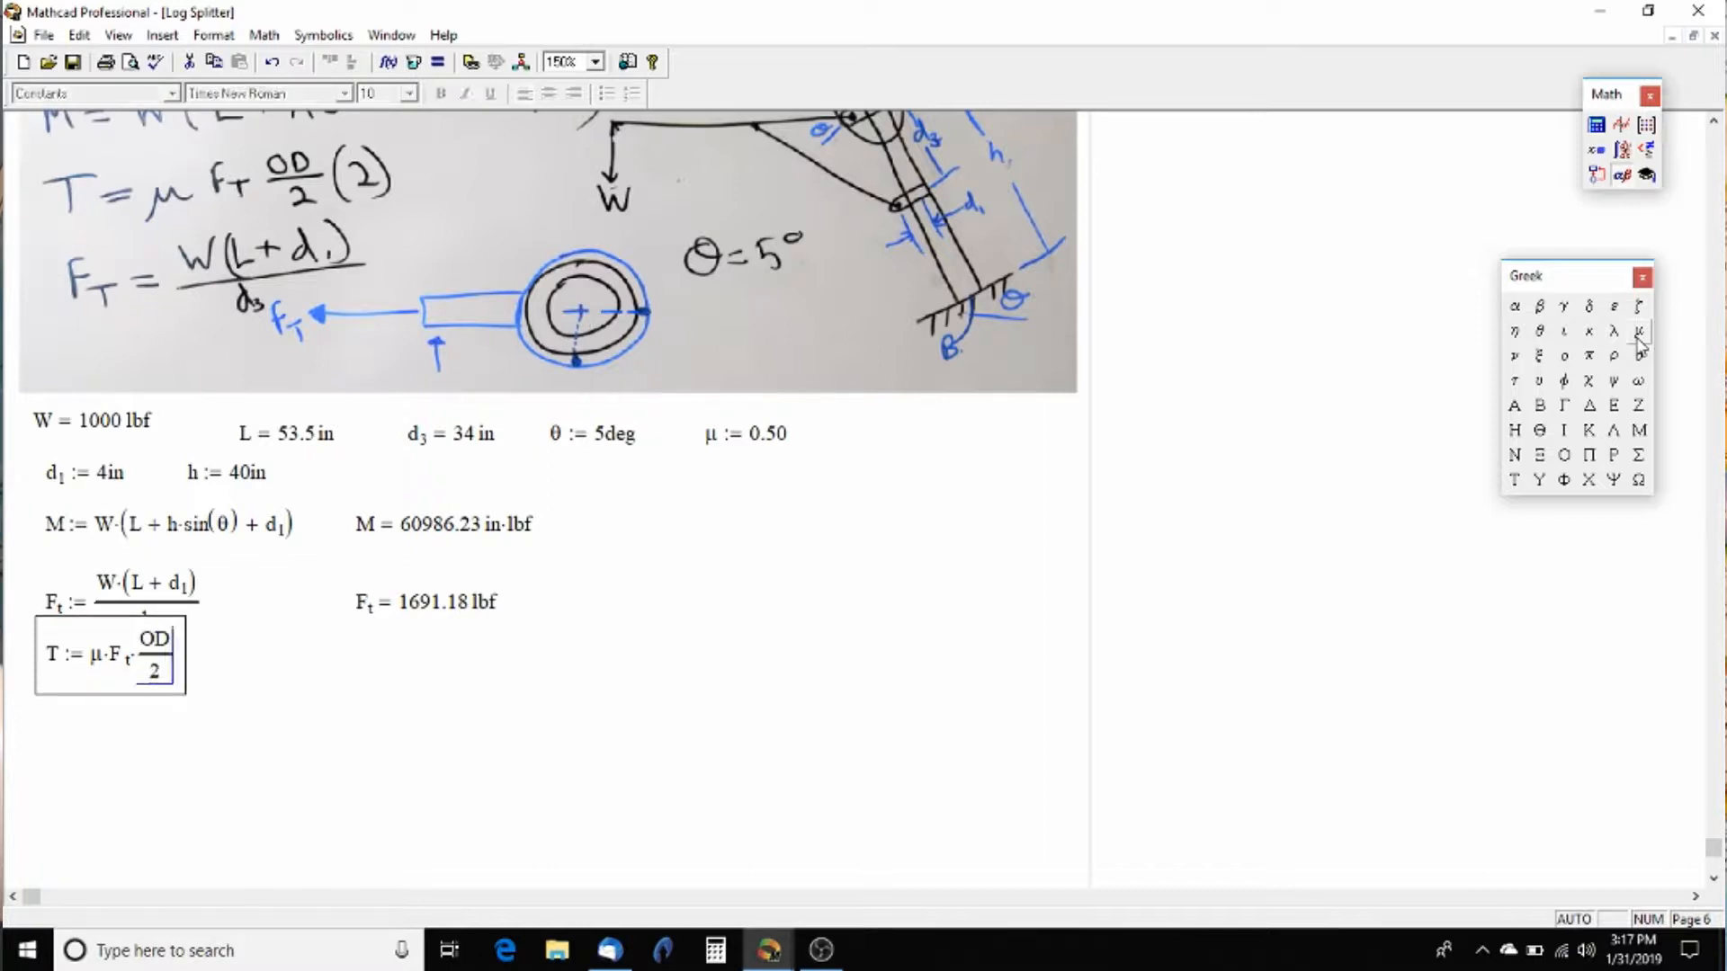
text(*2)
Step: Evaluate the torque T beside its equation, under the F_t result, and express it in in·lbf
key(Right)
key(Right)
key(Right)
key(Right)
key(Right)
key(Right)
key(Right)
key(Right)
key(Right)
key(Right)
key(Right)
key(Right)
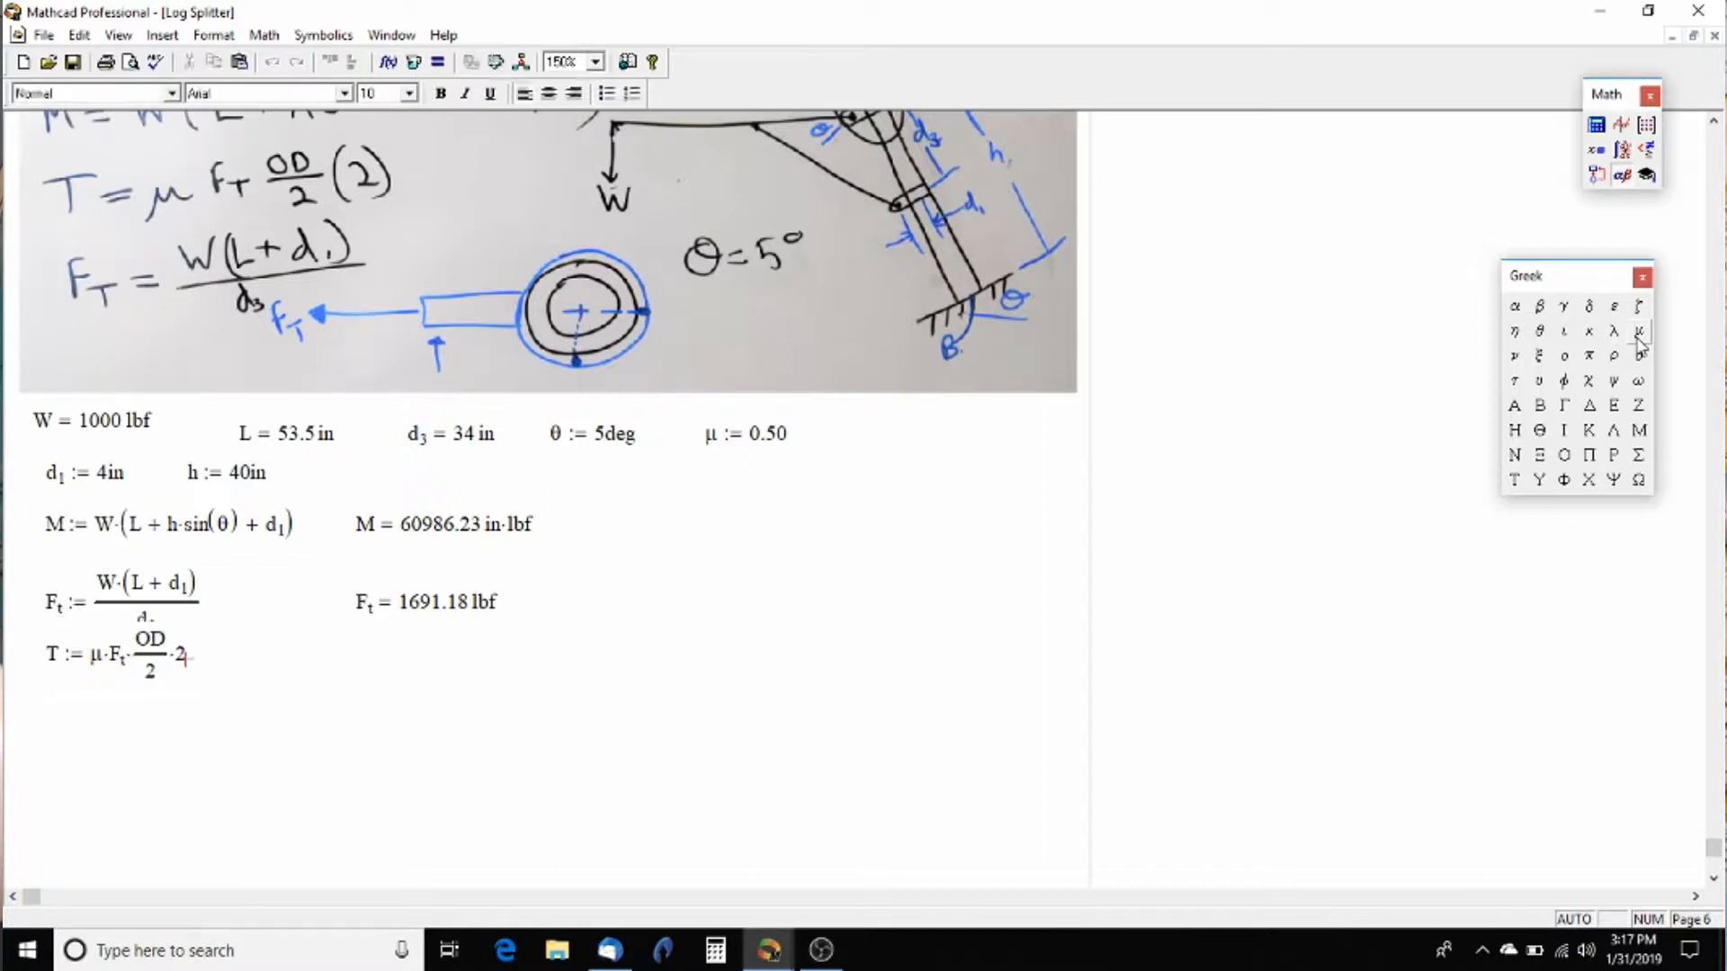
key(Right)
key(Right)
key(Right)
key(Right)
text(T =)
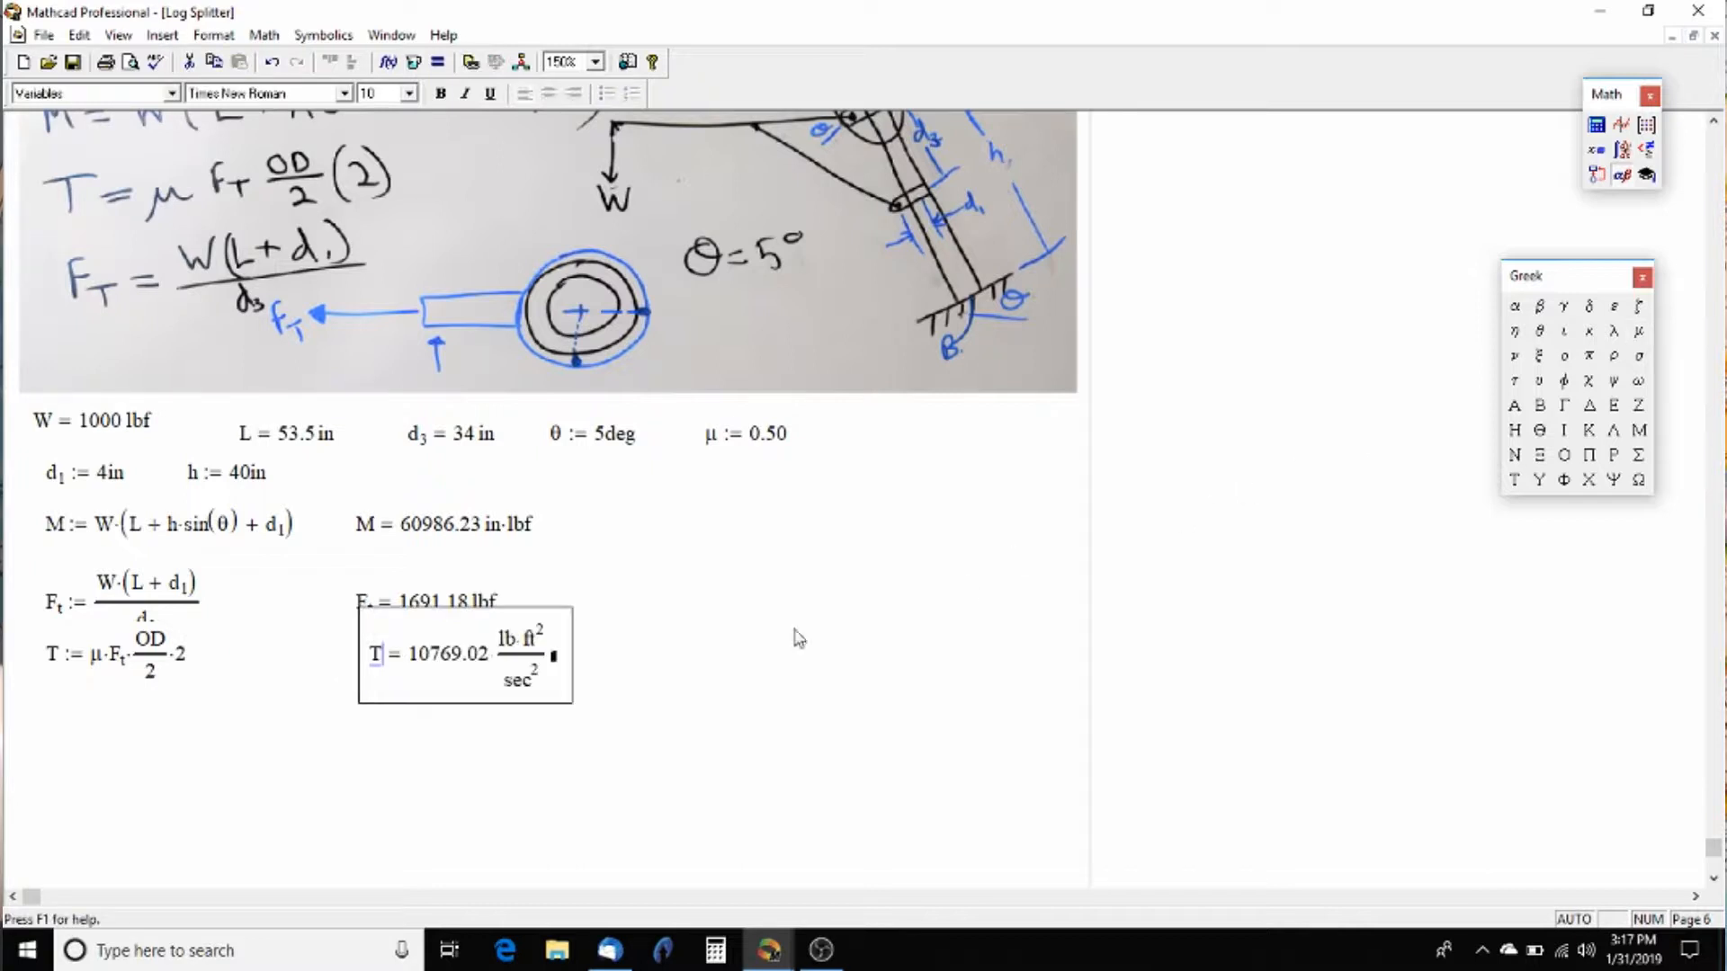
click(555, 659)
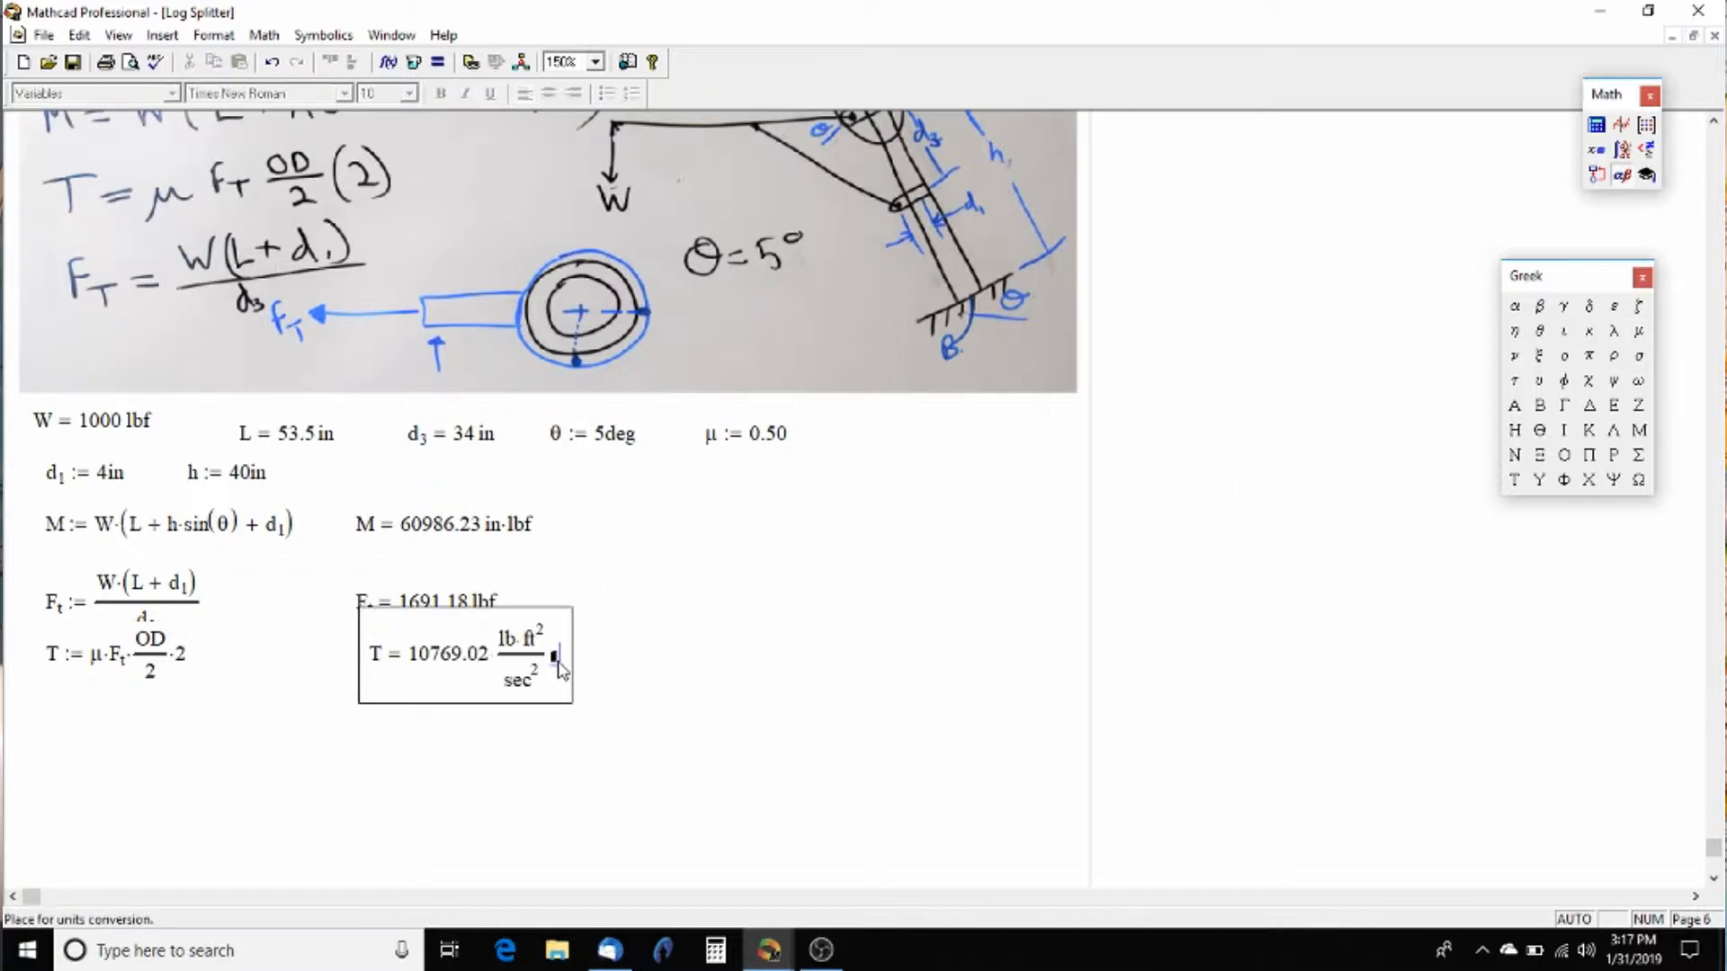
text(in*lbf)
key(Return)
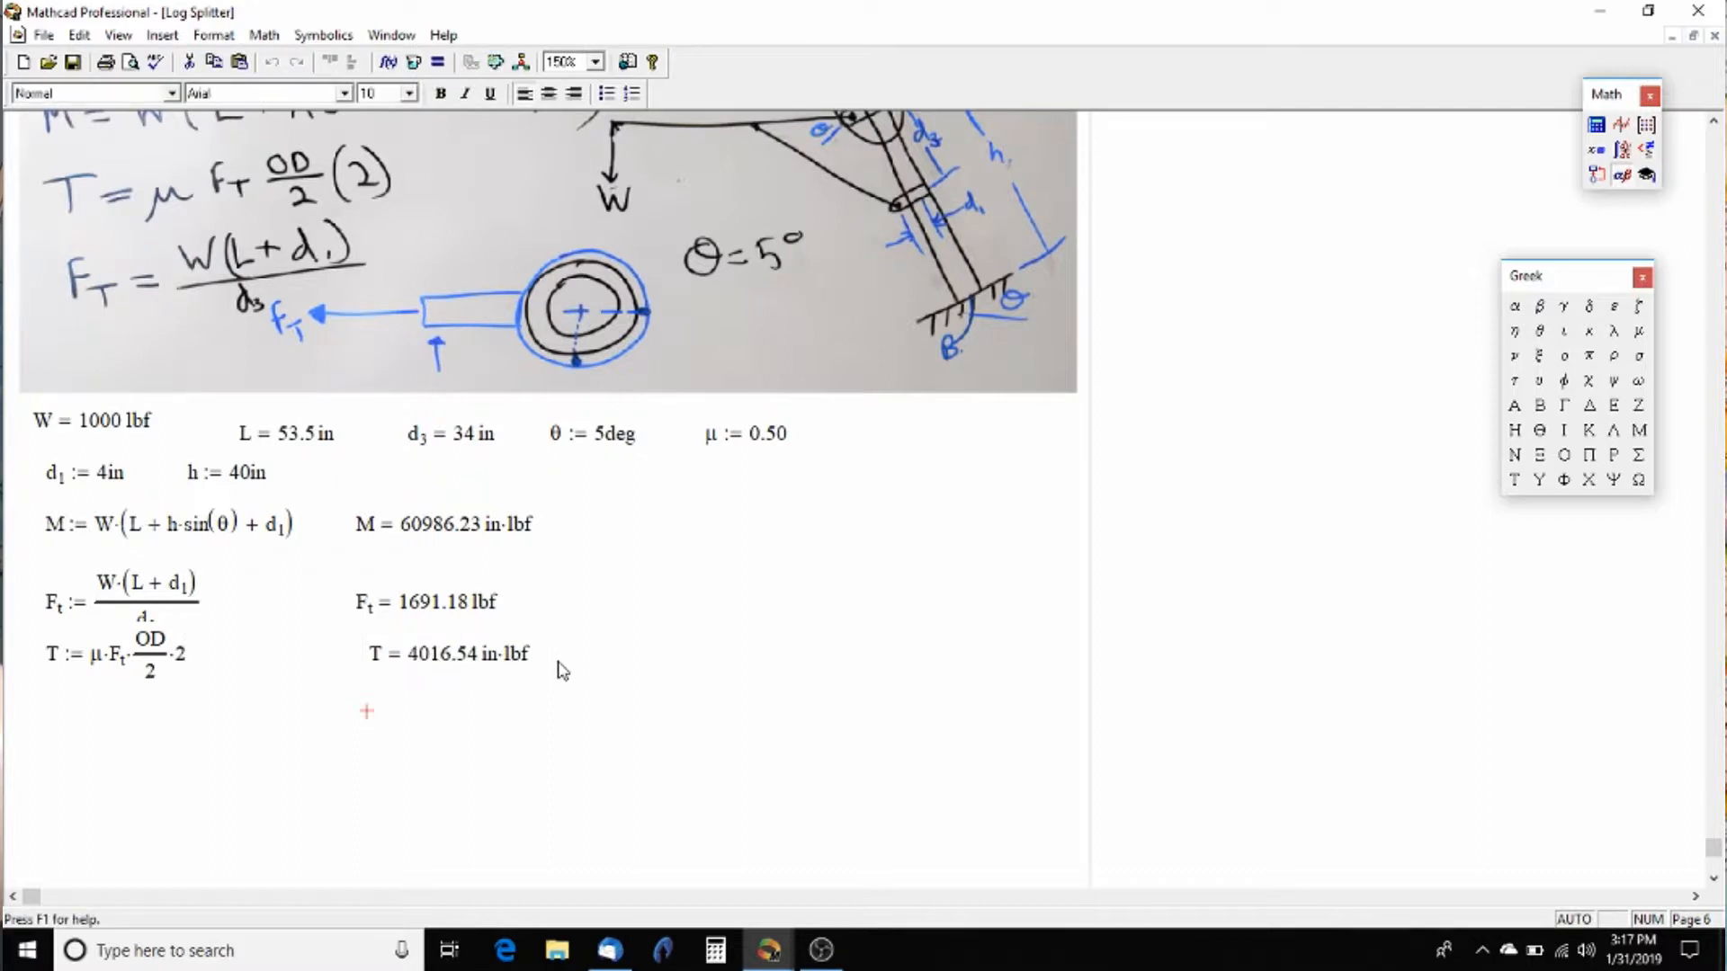
Step: Define the tube's outer diameter OD as 5.00 in beside the M result
click(614, 649)
scroll(624, 660, down, 1)
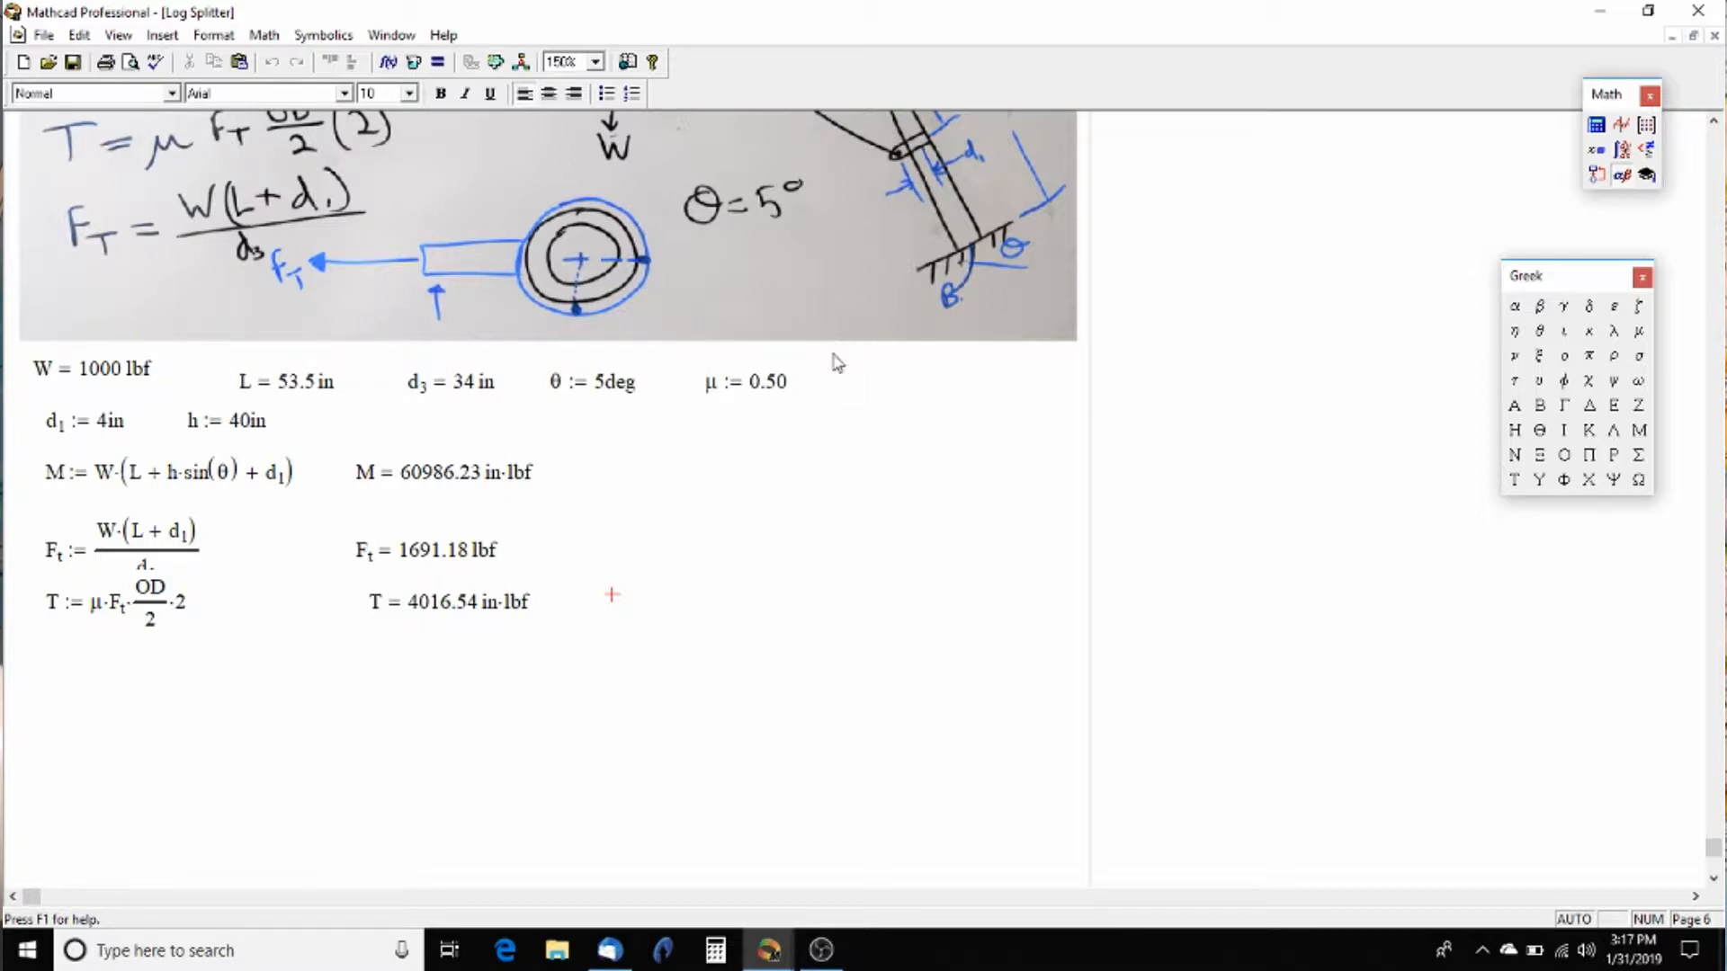
click(660, 482)
text(OD )
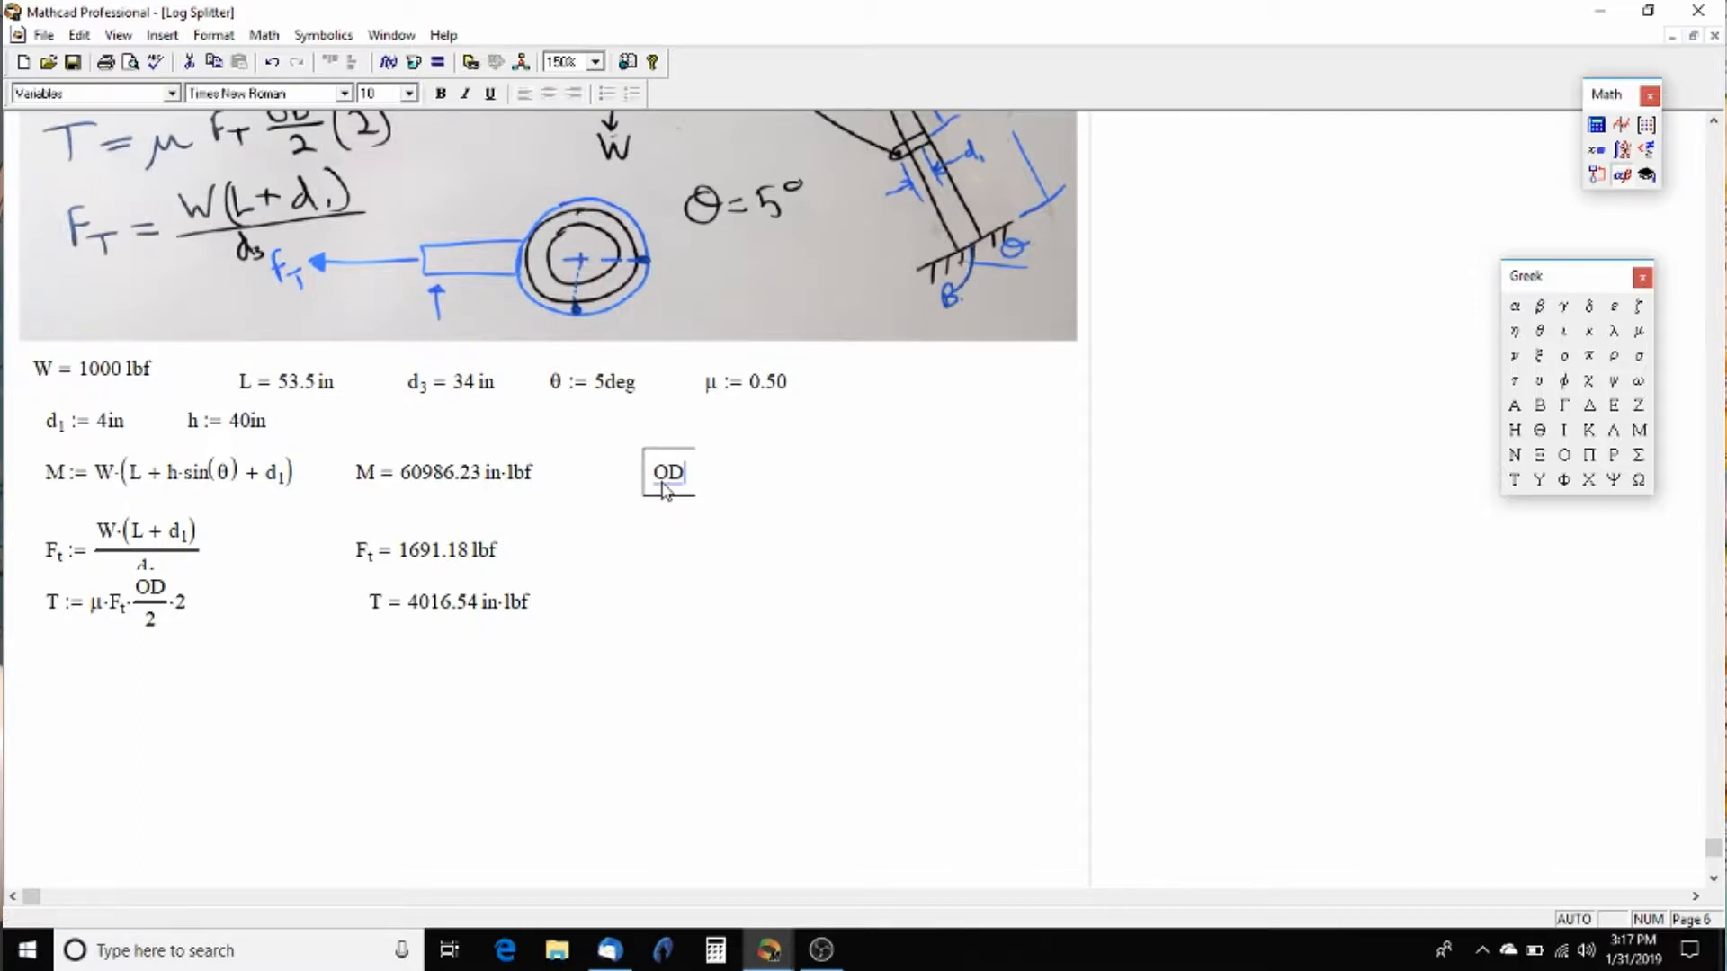
text(:= )
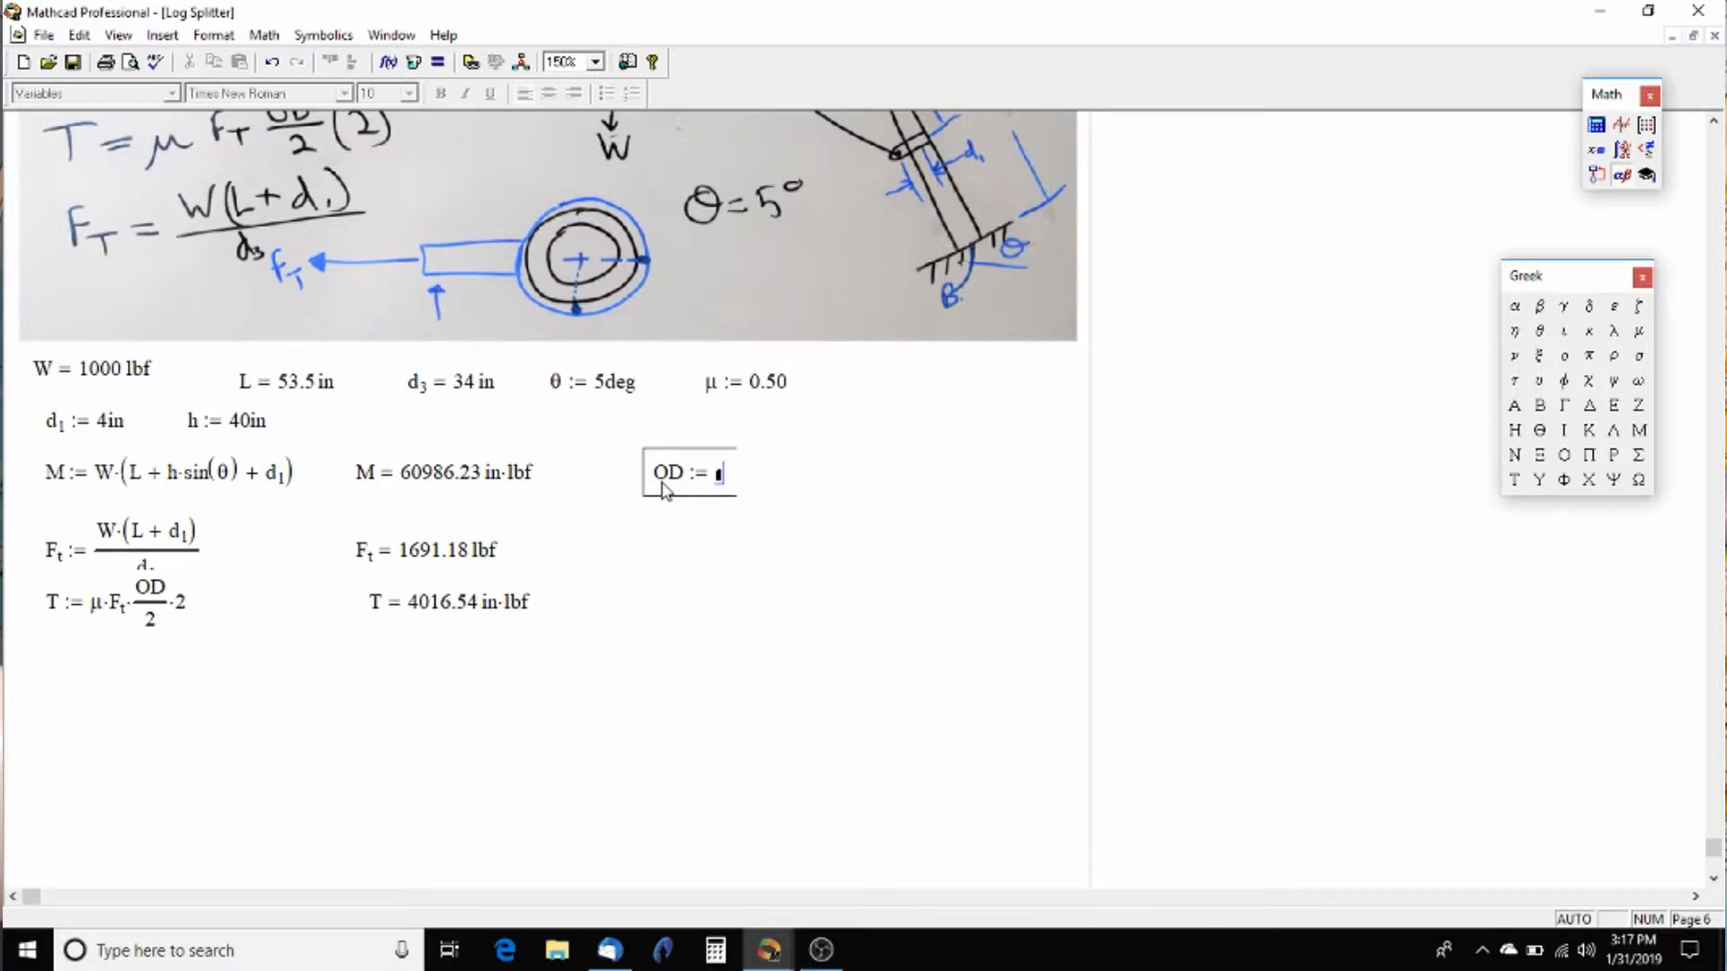
text(5)
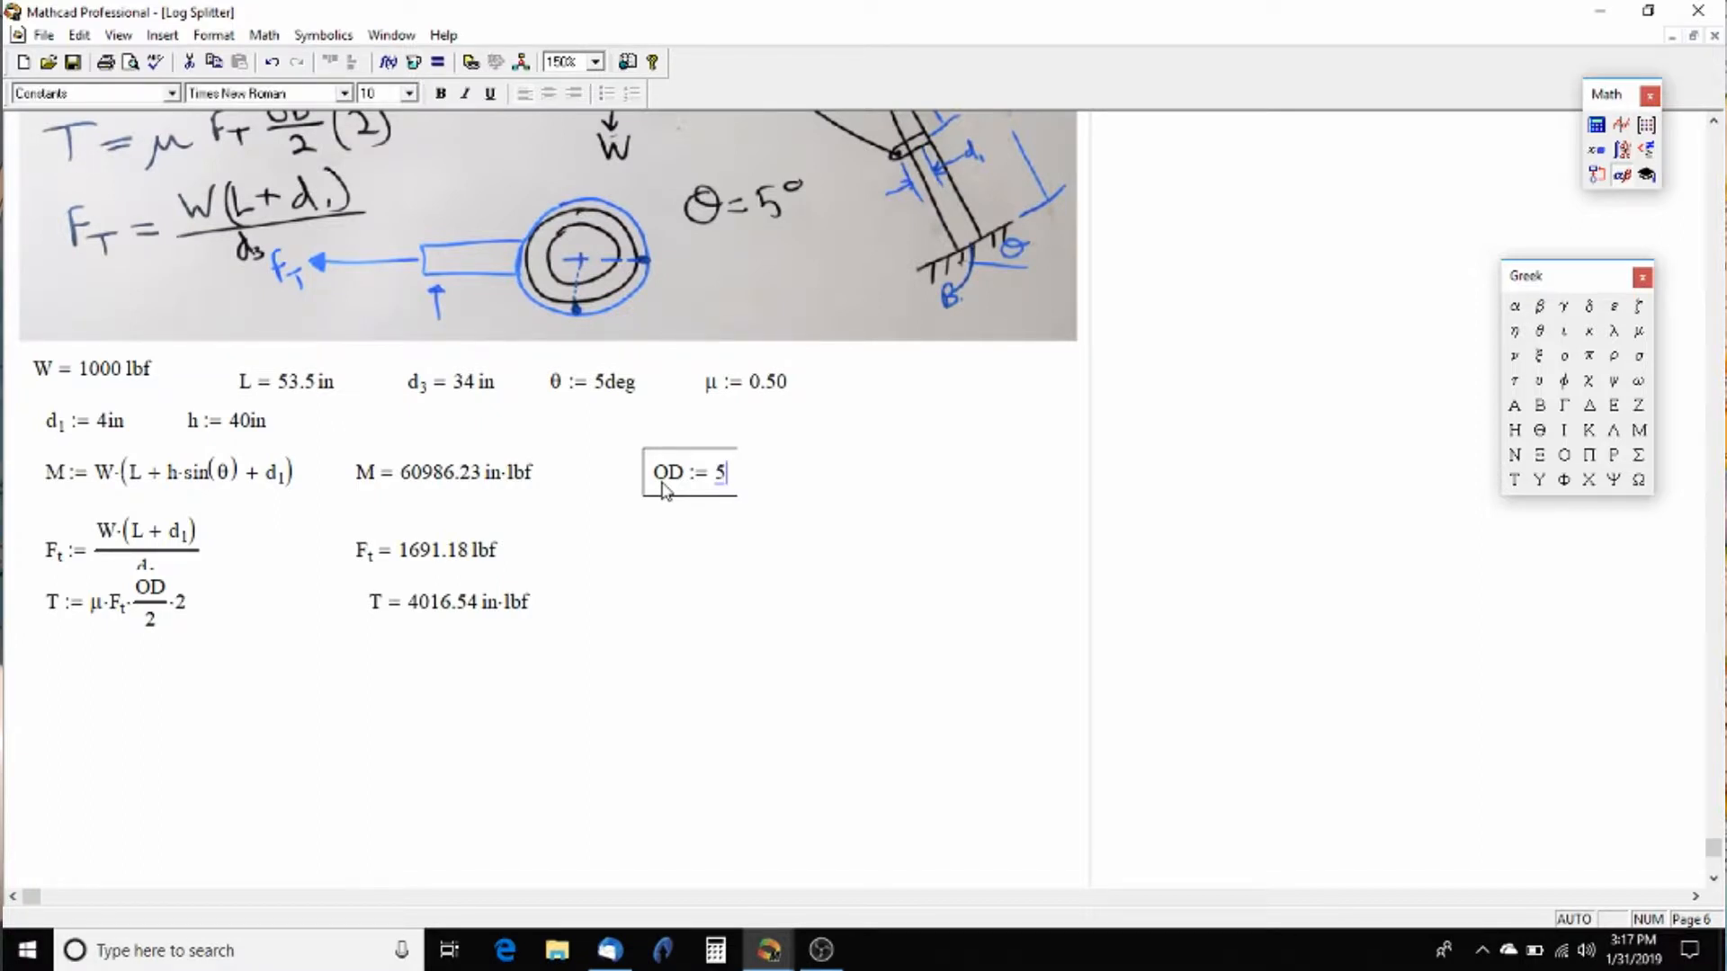
text(.00·in)
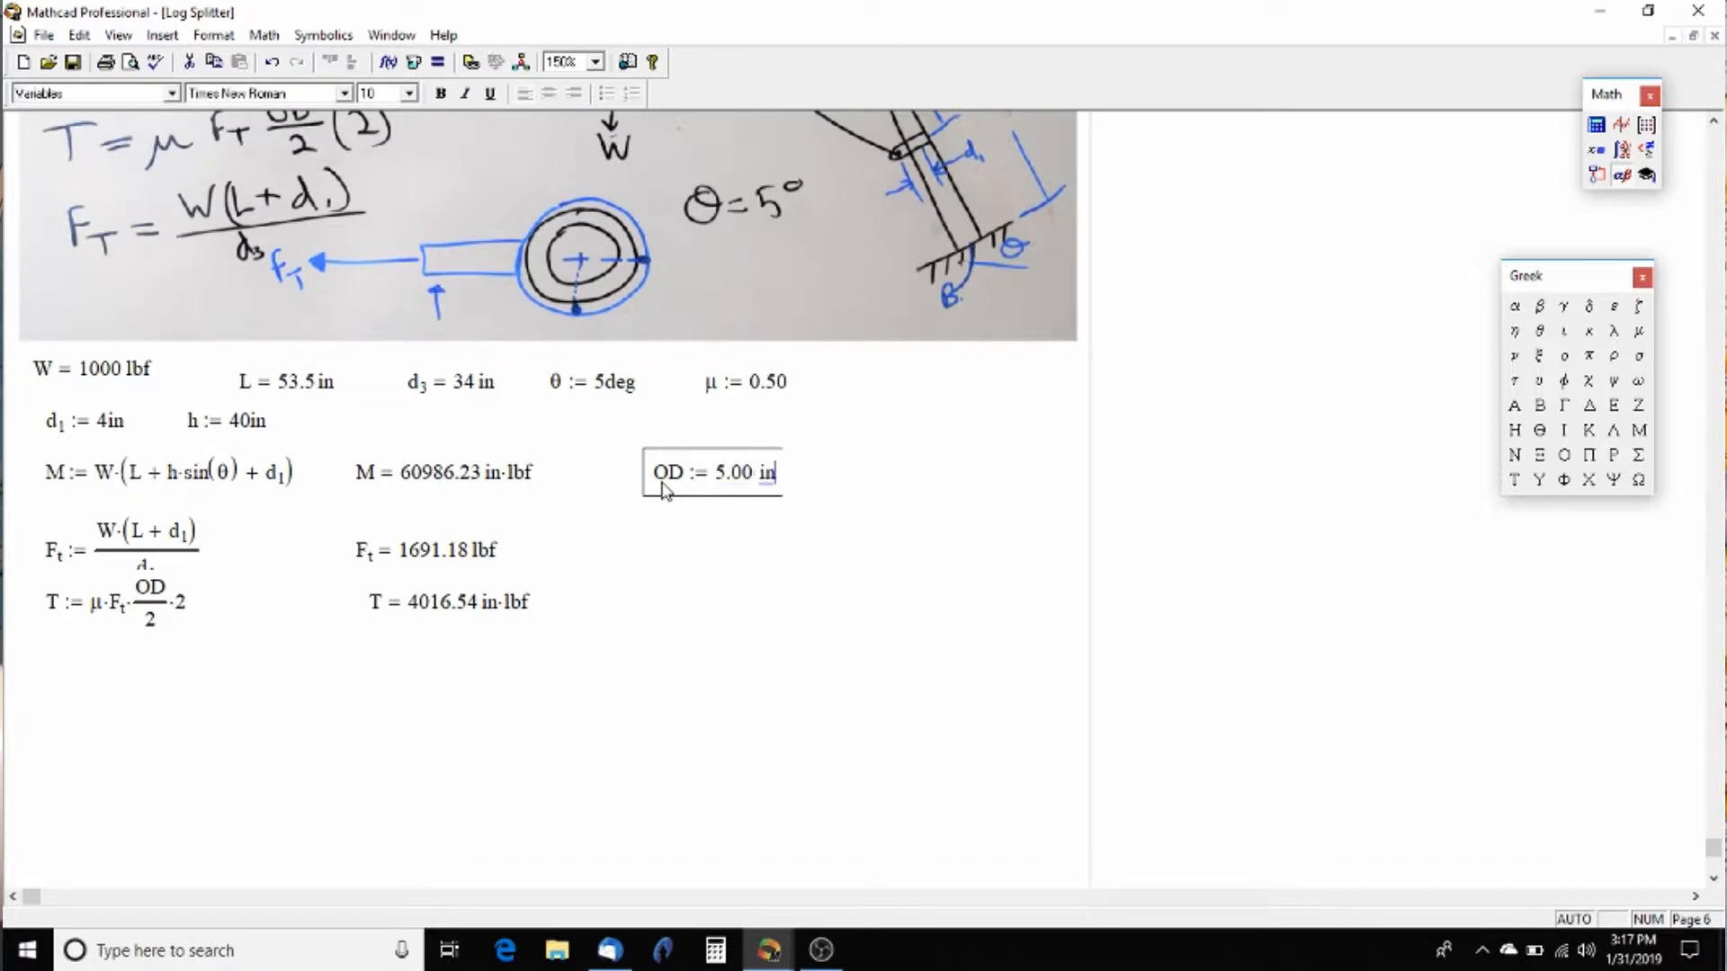
Step: Define the tube's inner diameter ID as 4.50 in beside the OD definition
key(Right)
key(Right)
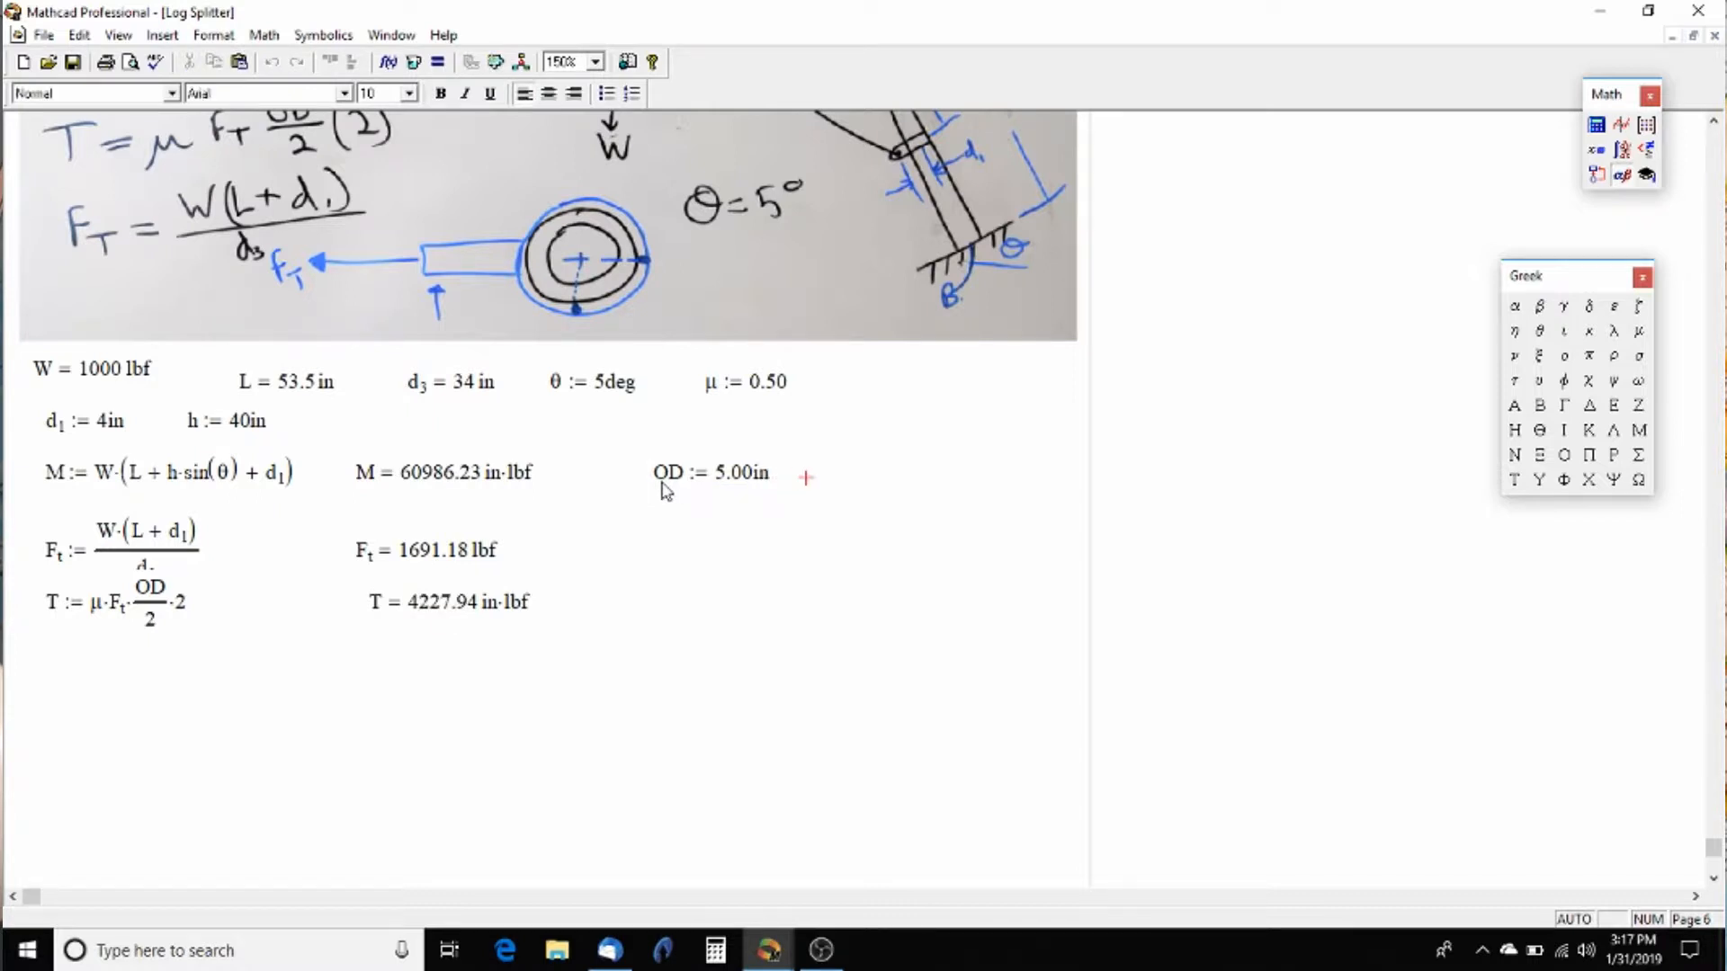
text(ID )
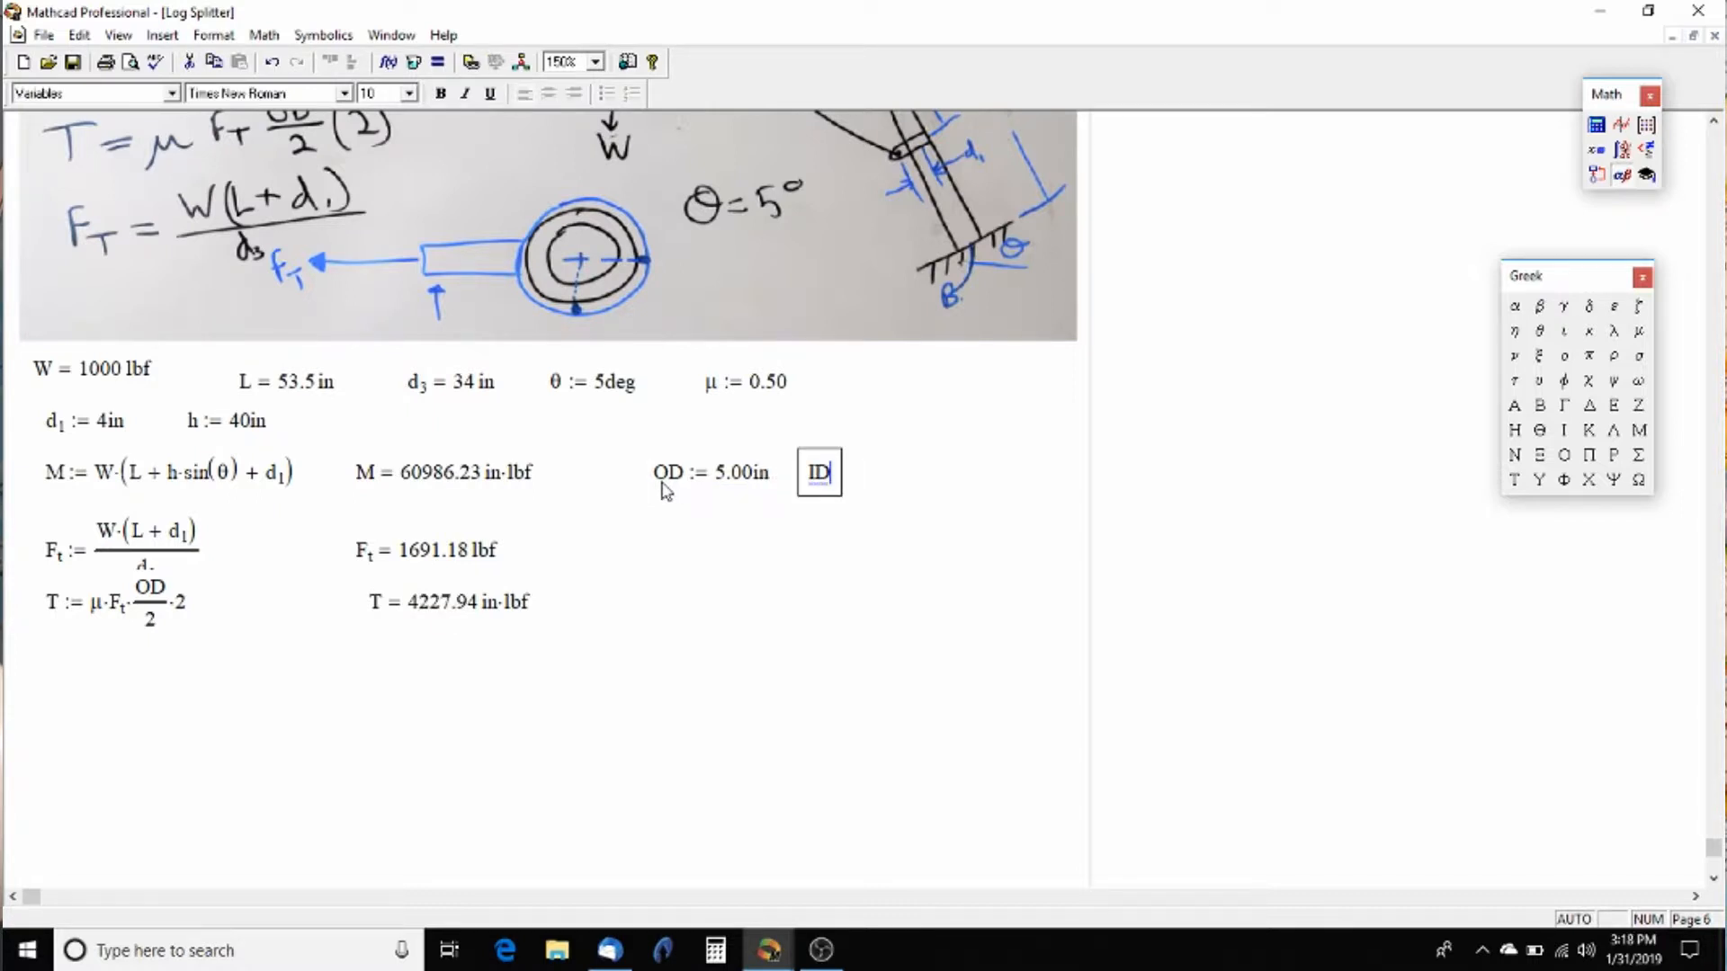
text(:= 4)
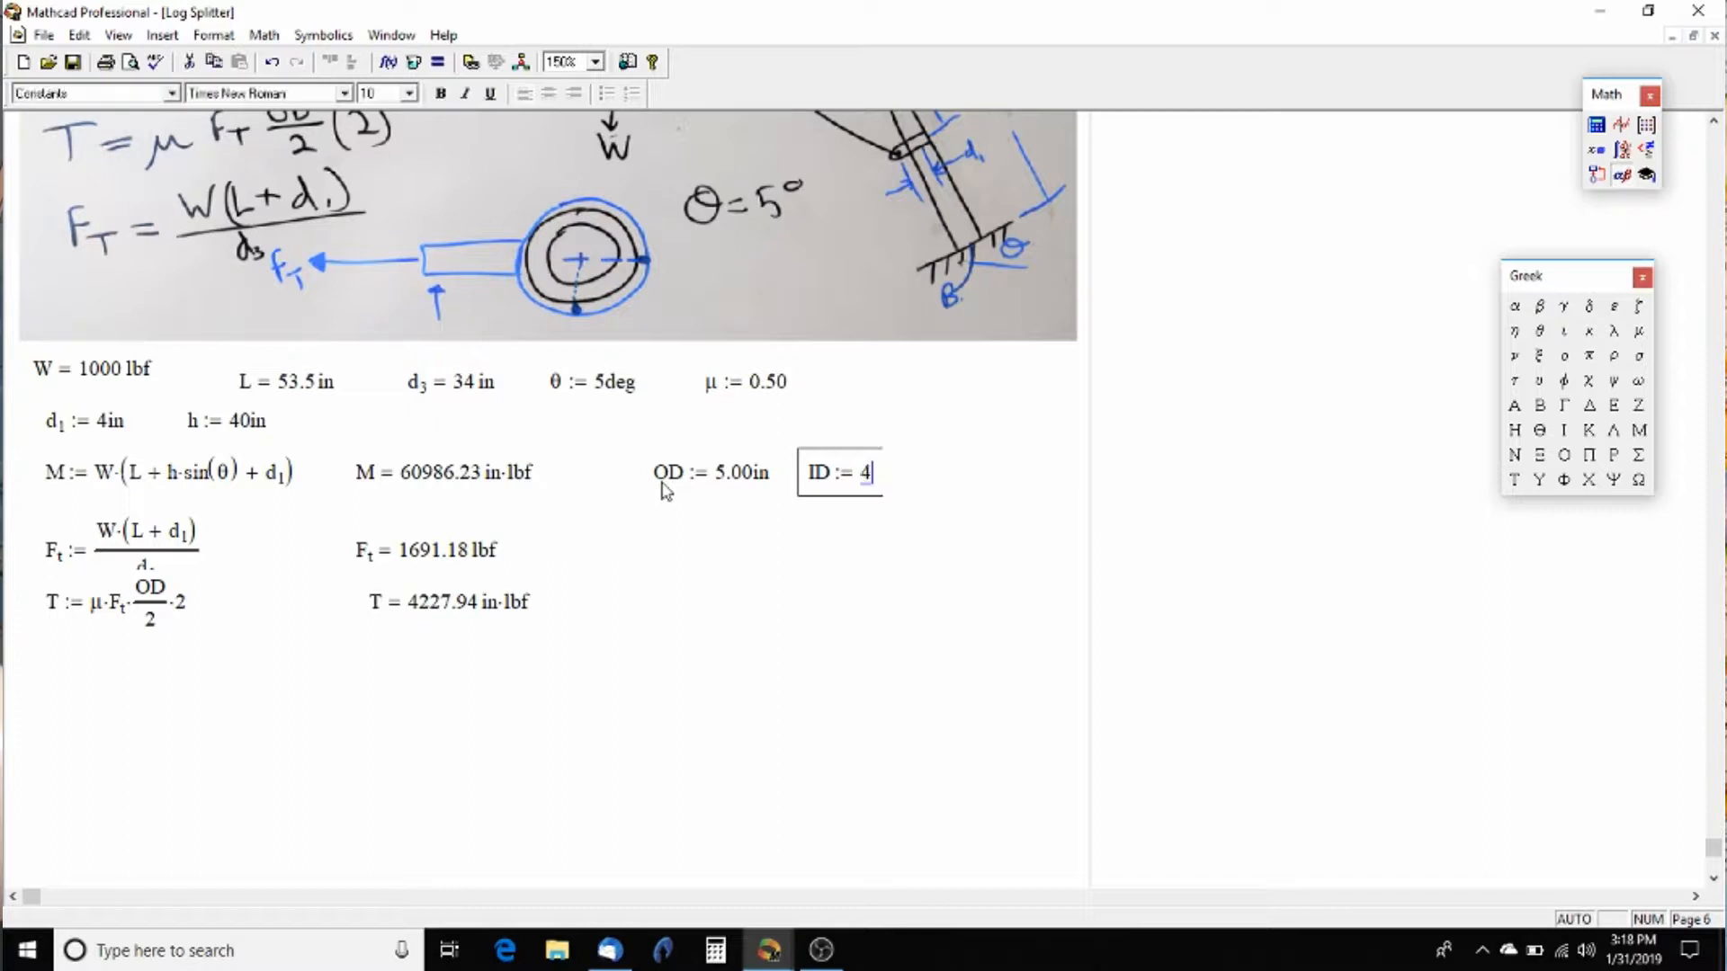
text(.50in)
click(741, 724)
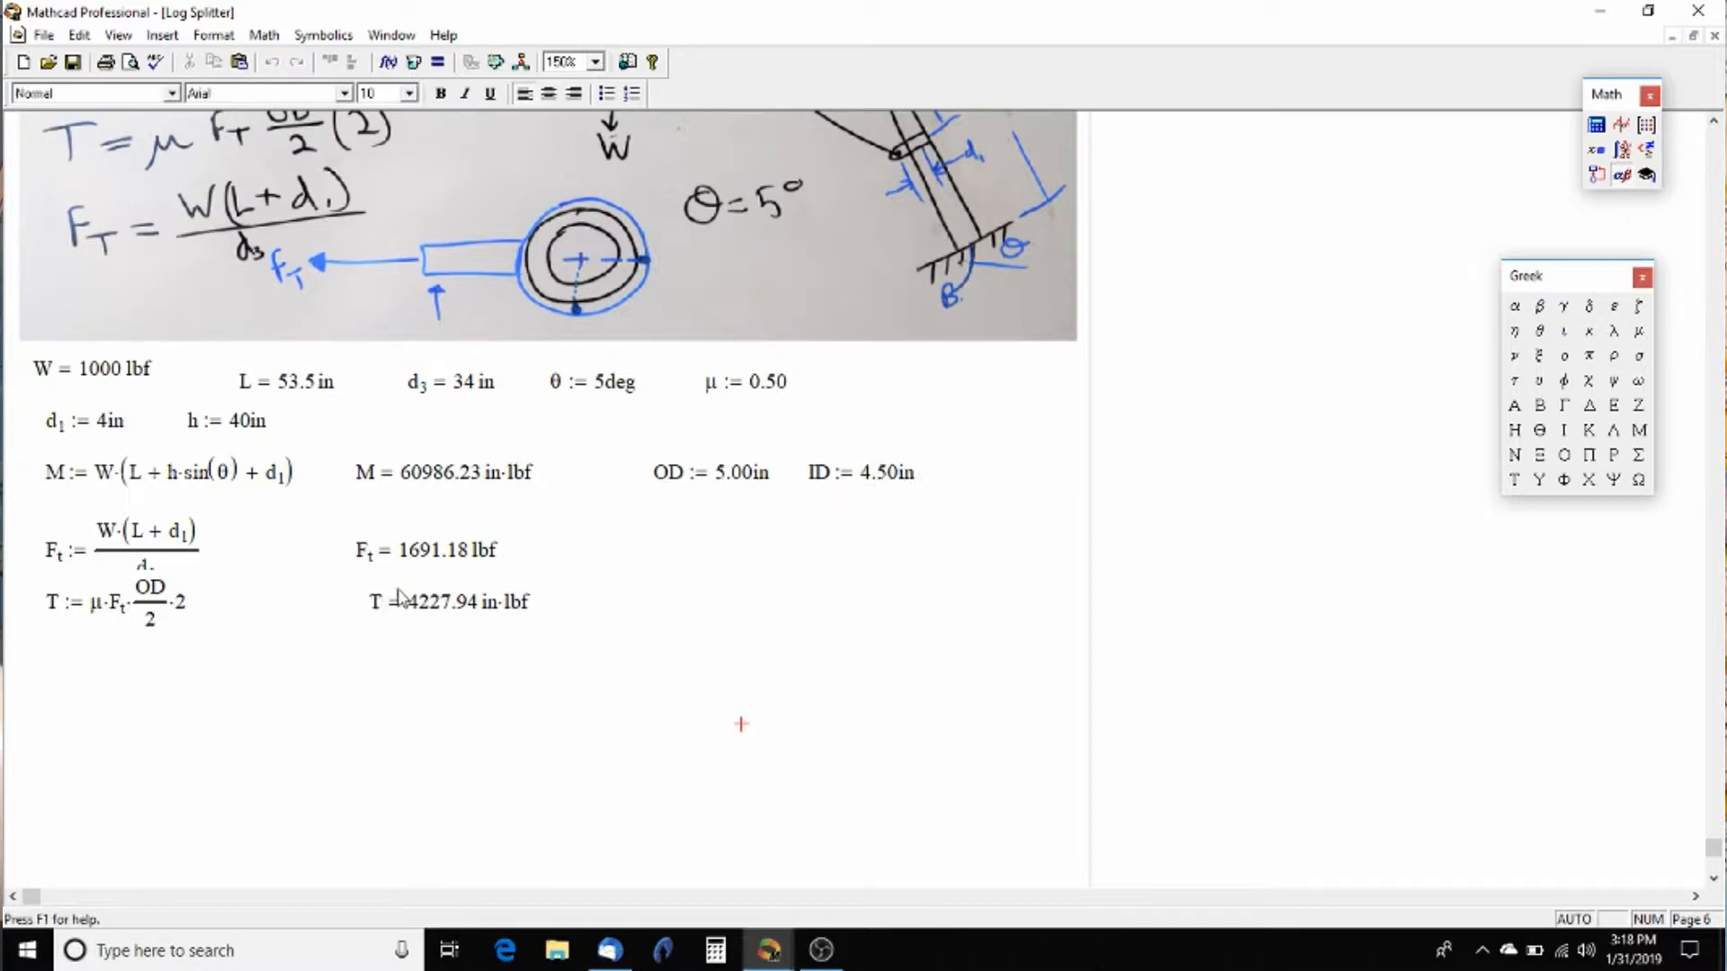
Step: Evaluate OD in the blank space beside the μ definition and express the result in inches
click(430, 604)
click(908, 400)
text(OD)
text(= 0.4·ft)
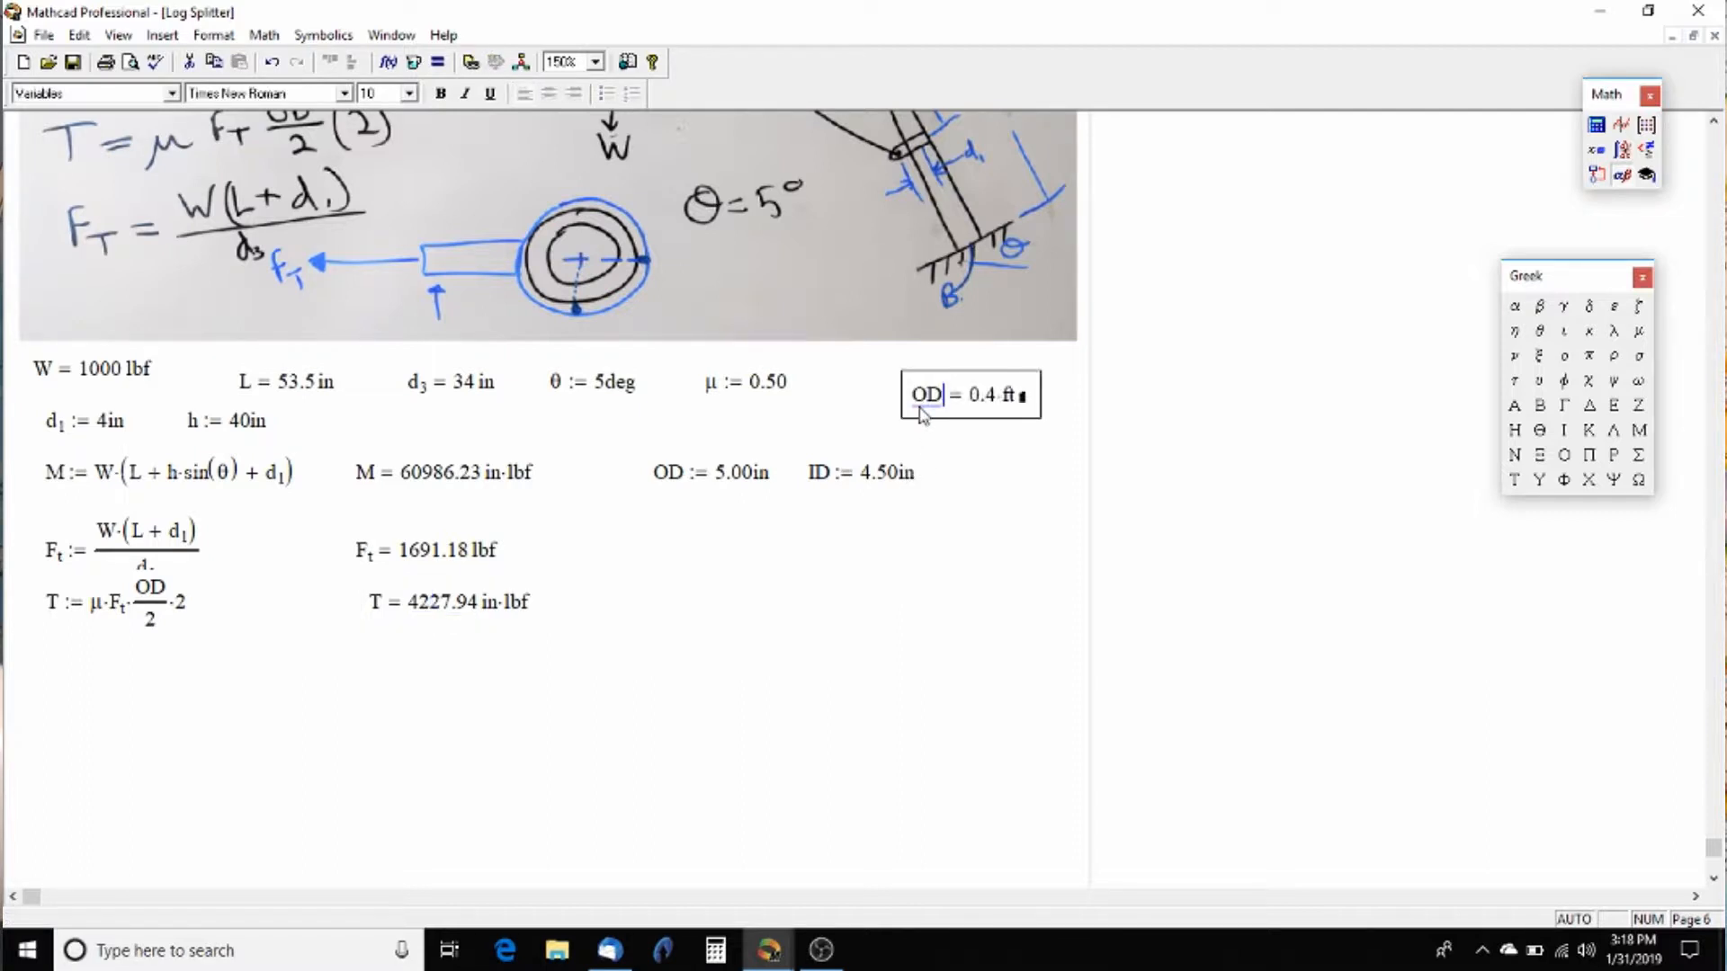
click(1023, 398)
text(in)
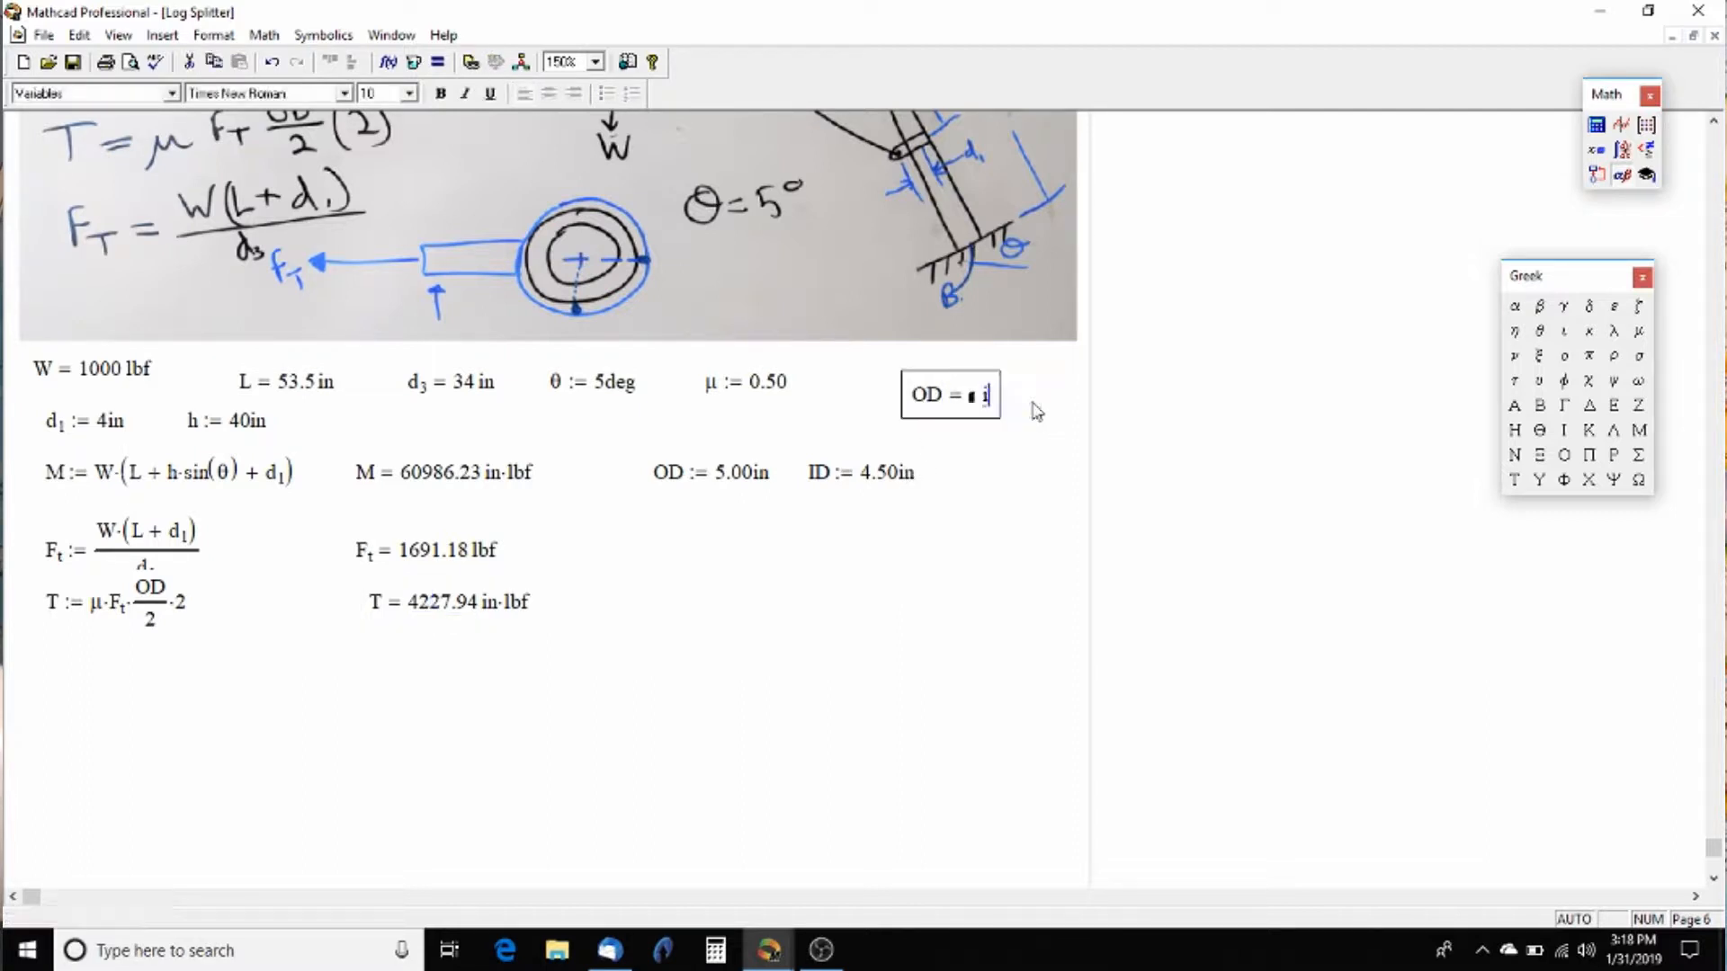
key(Return)
Step: Delete the temporary OD evaluation beside the μ definition
drag(923, 390, 1028, 415)
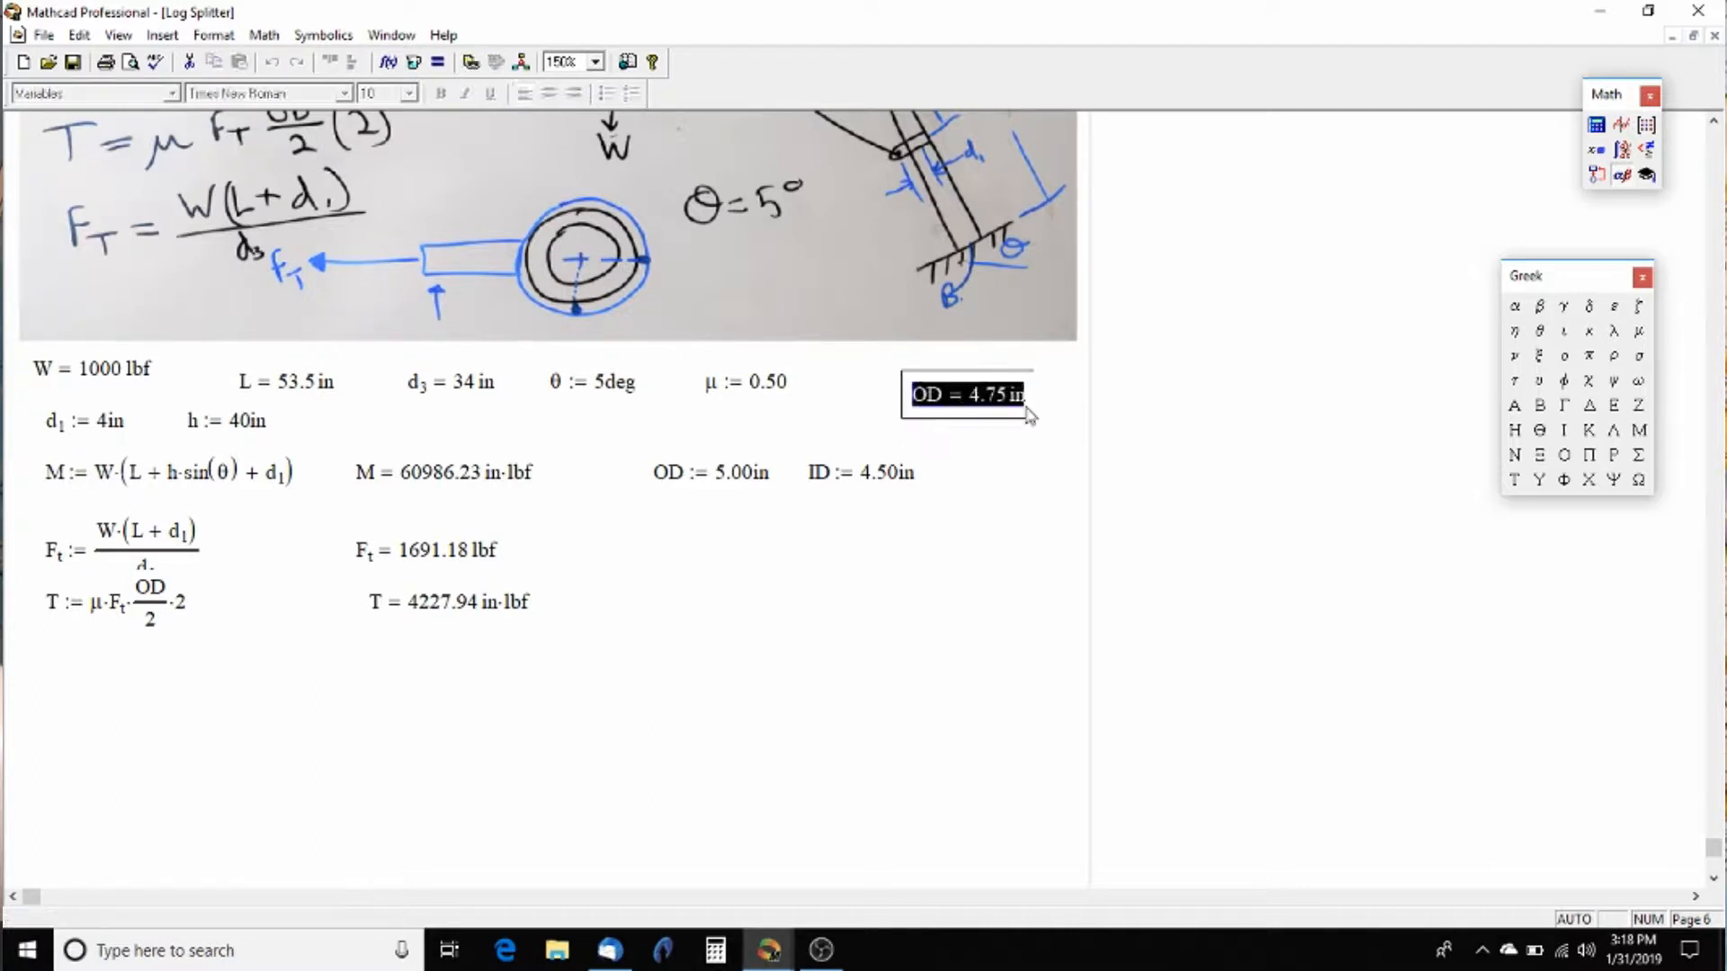
key(BackSpace)
key(BackSpace)
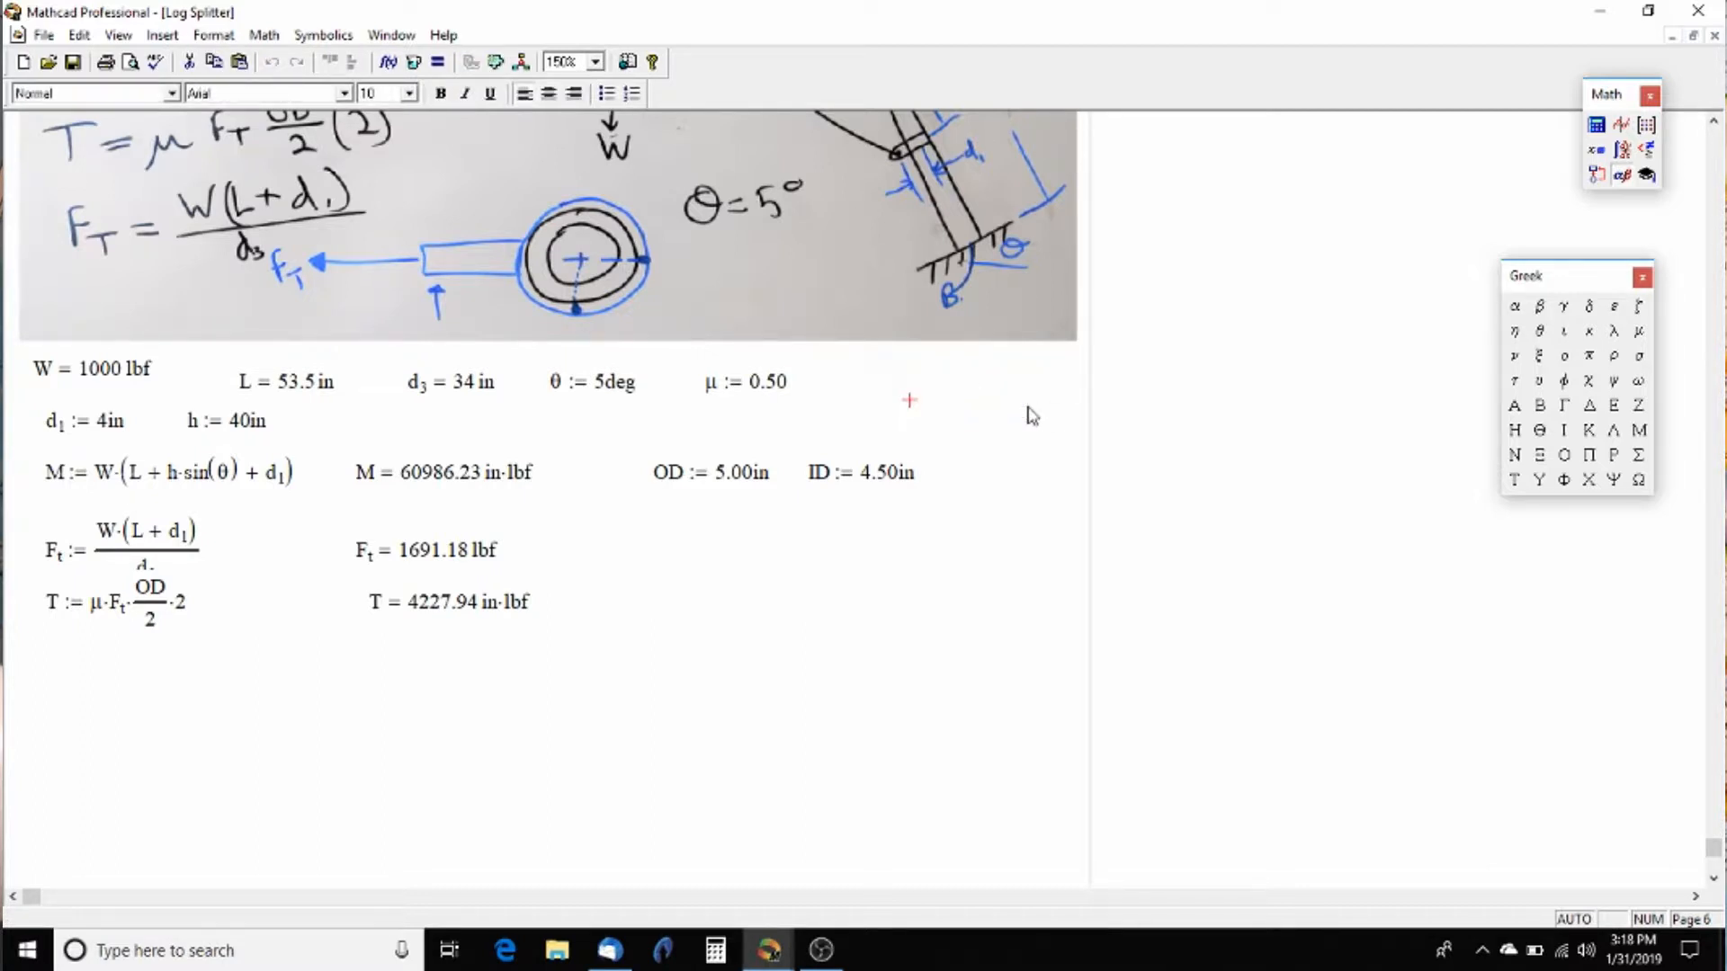
click(1027, 412)
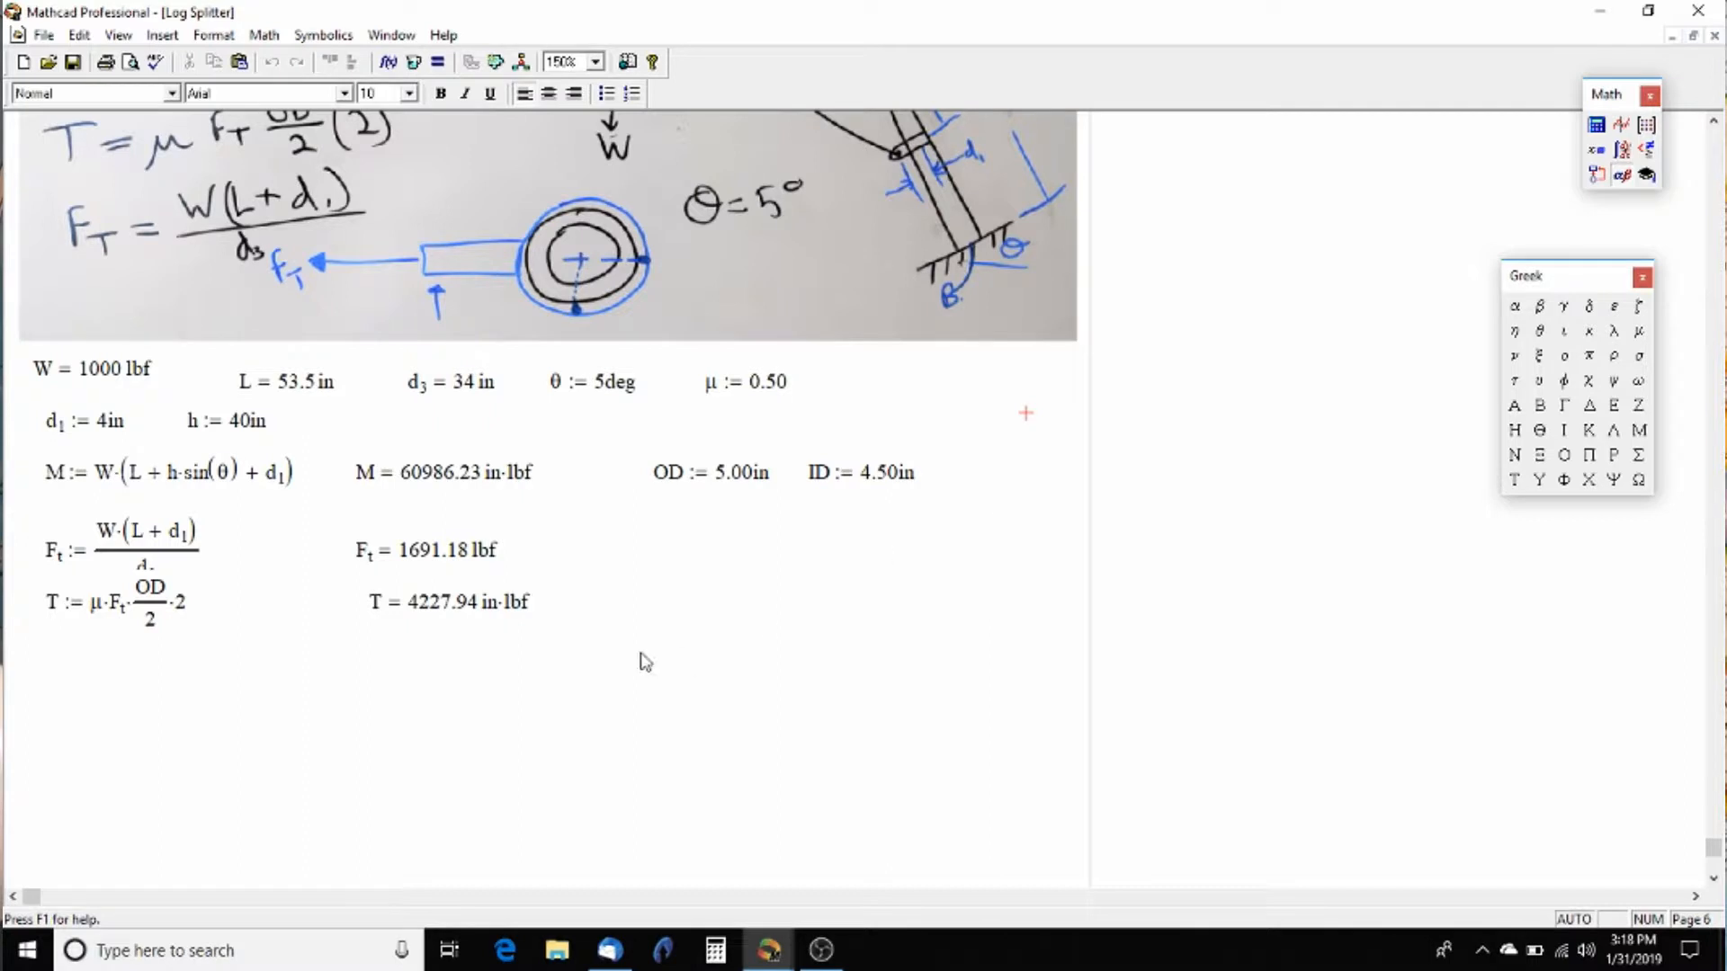
Step: Shift the T equation and its result slightly down to clear the denominator d3 of the F_t equation
drag(7, 578, 157, 646)
click(181, 659)
click(249, 686)
click(238, 673)
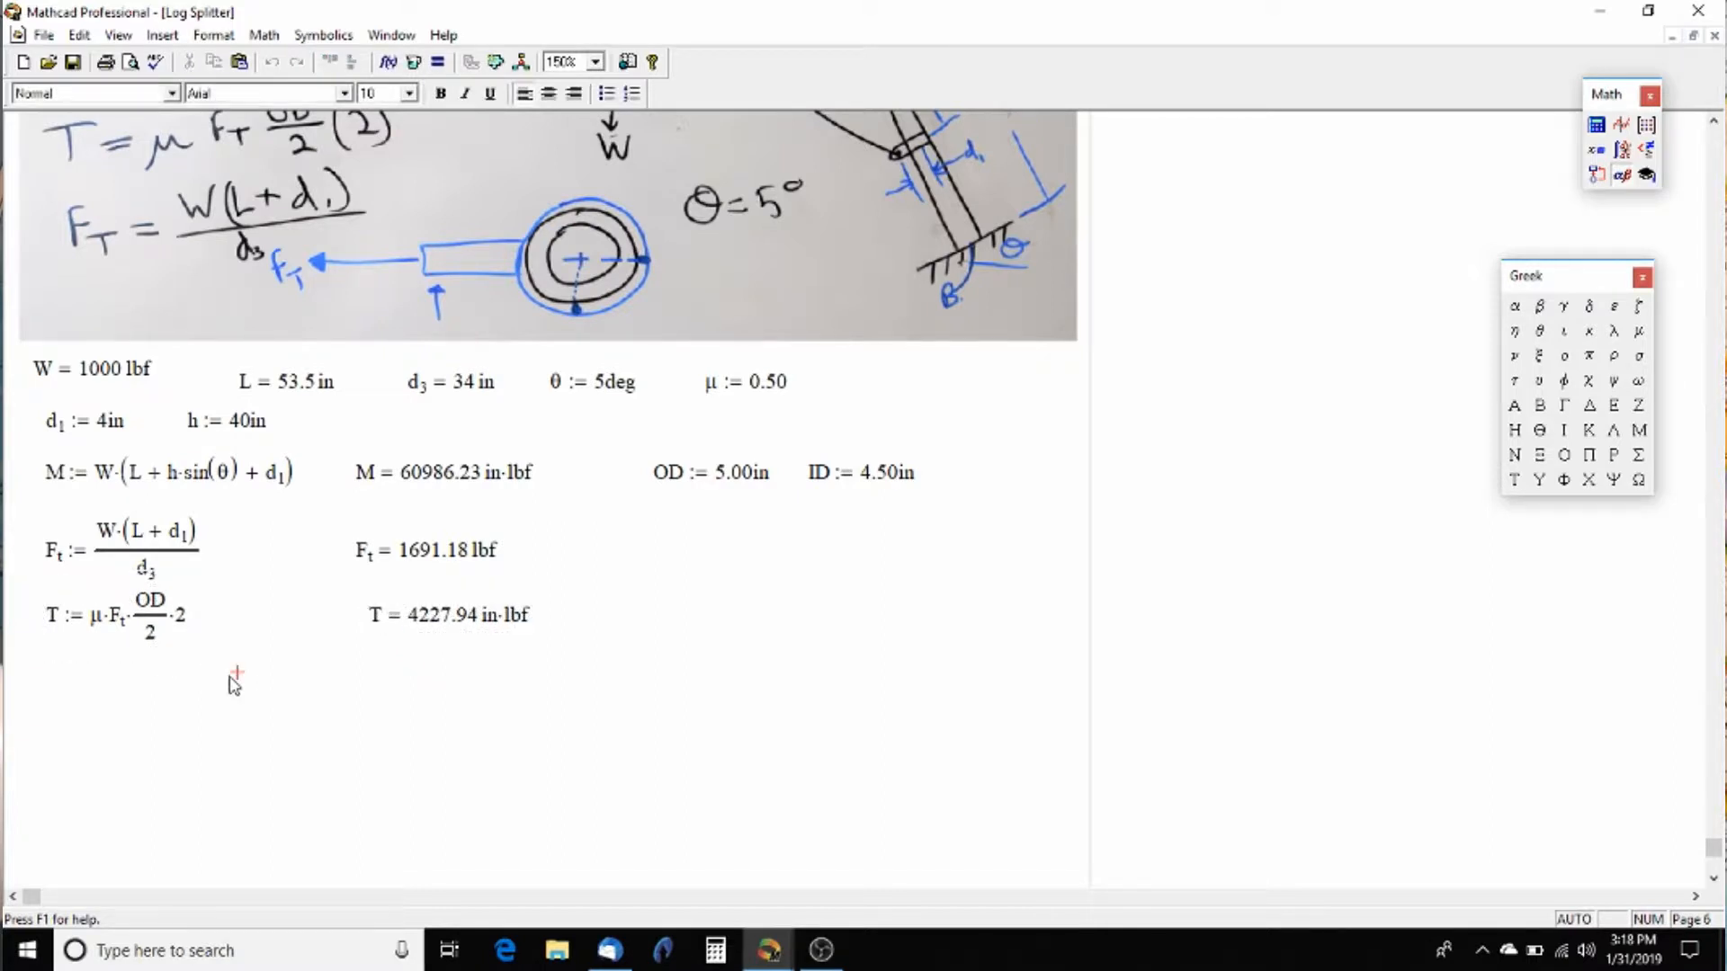
click(55, 679)
Step: Define the tube's cross-section below OD as Area := π/4·(OD² − ID²), using the Greek letter π
click(658, 564)
text(Area :=)
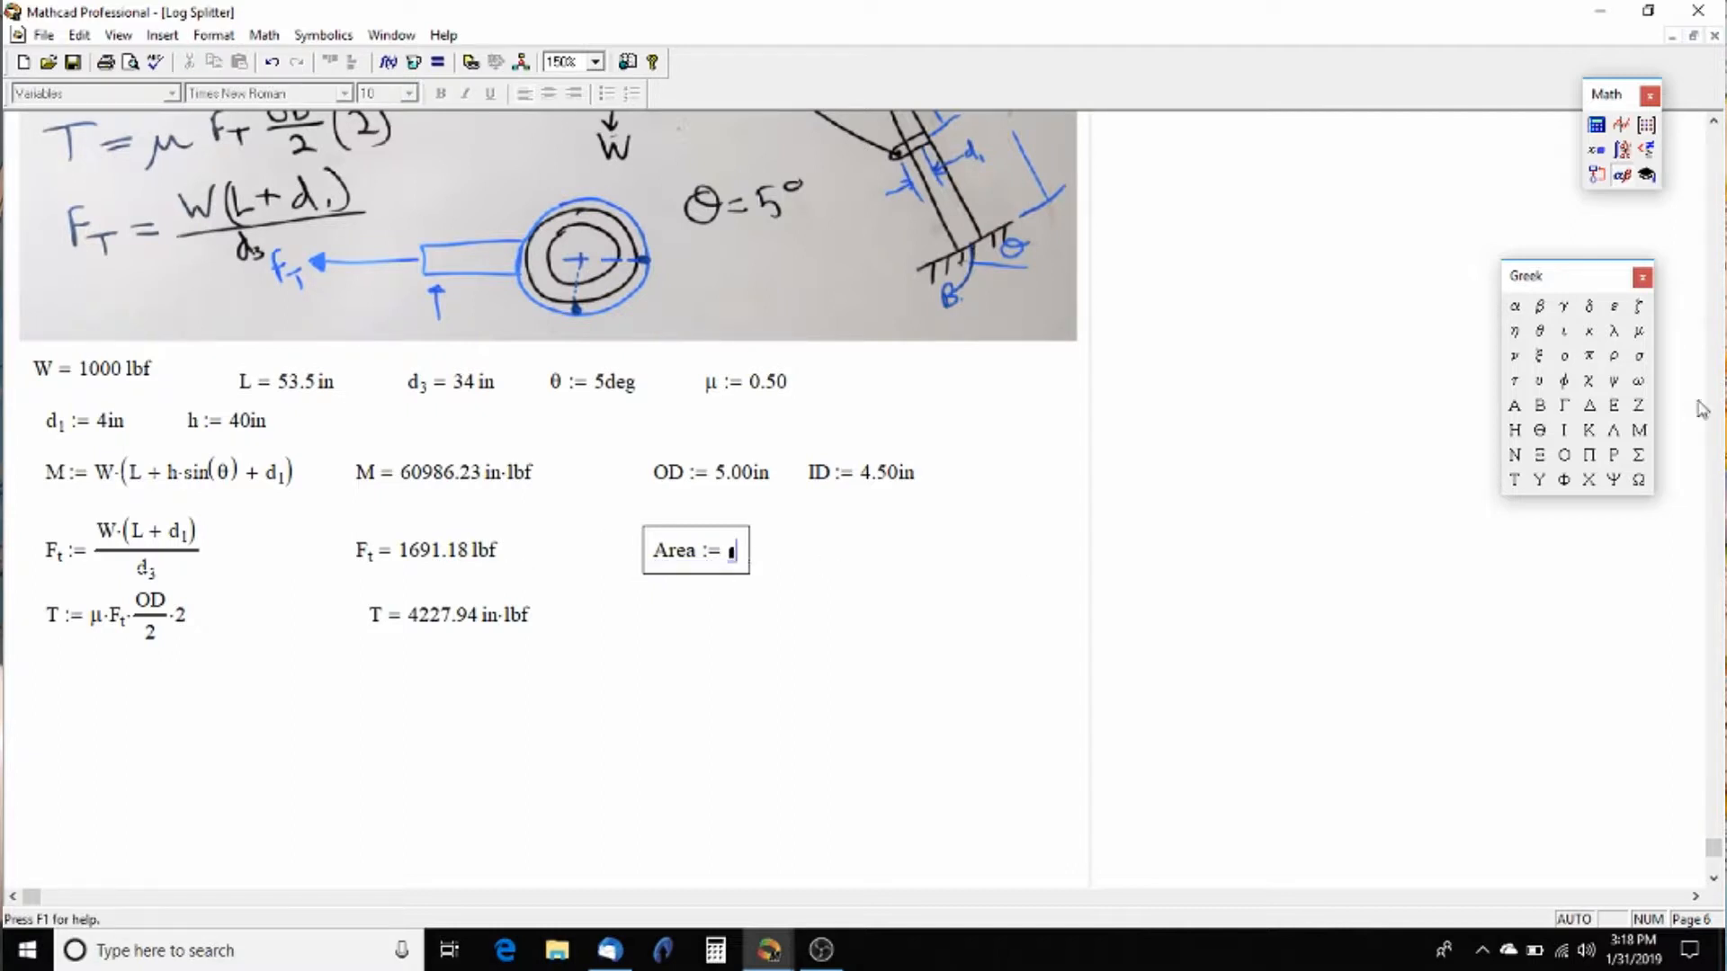
click(1592, 358)
text(/4)
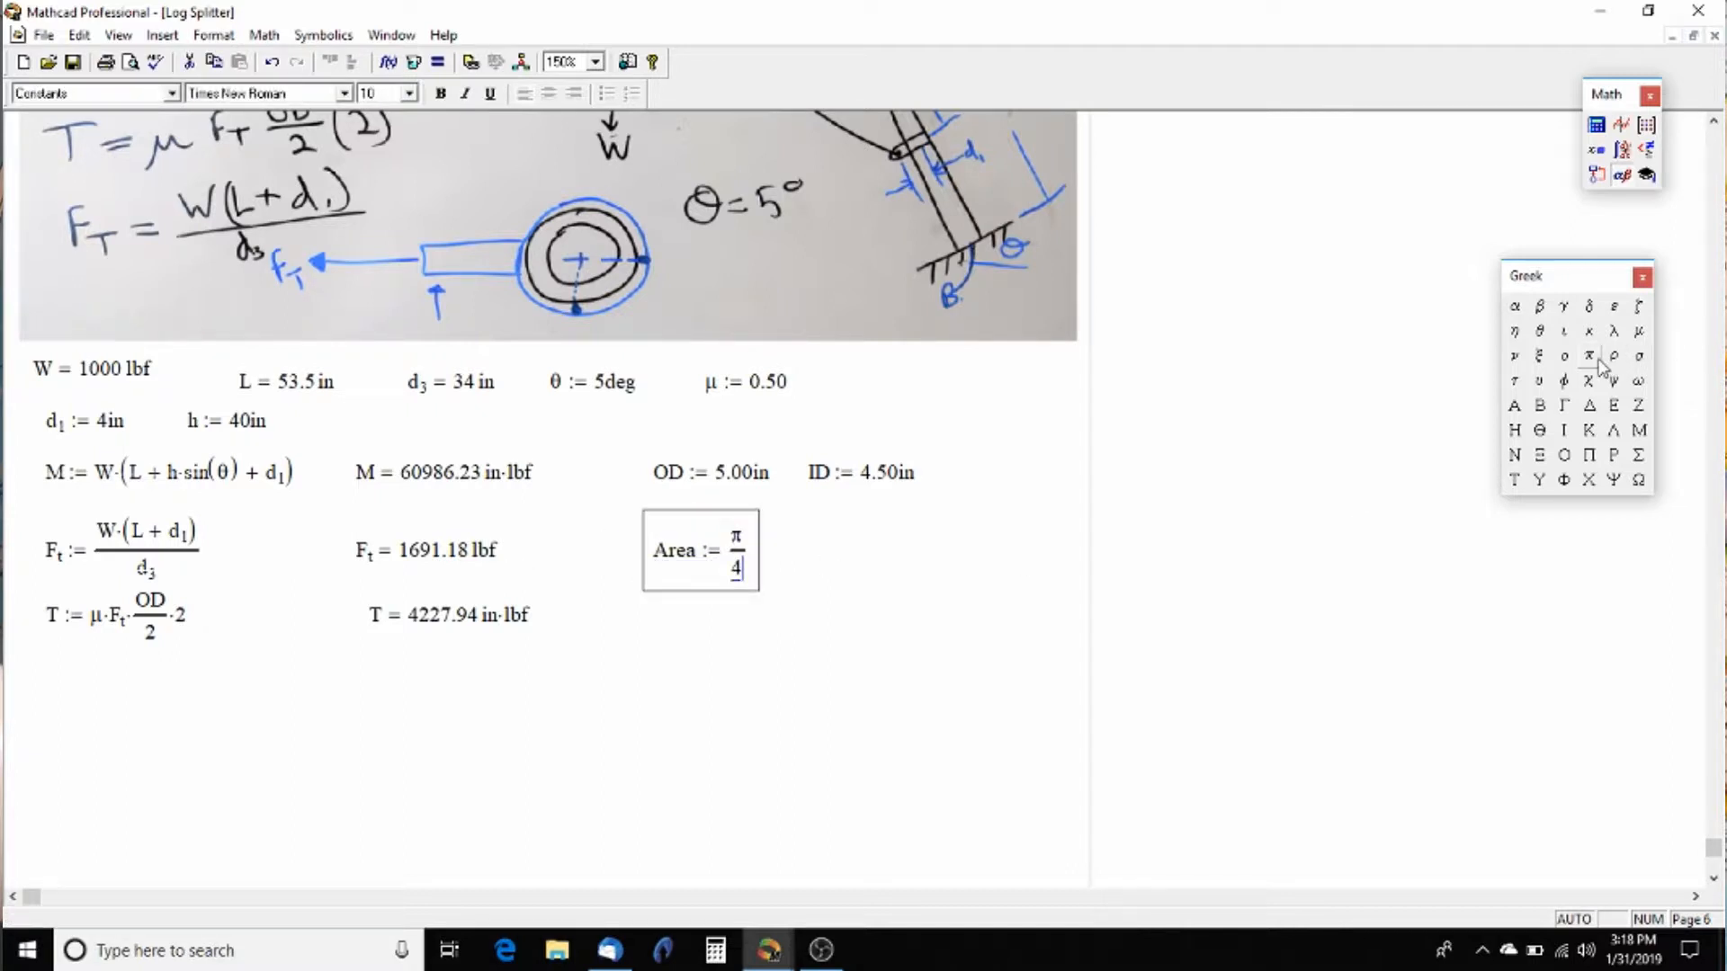
key(space)
text(*)
text((OD^4)
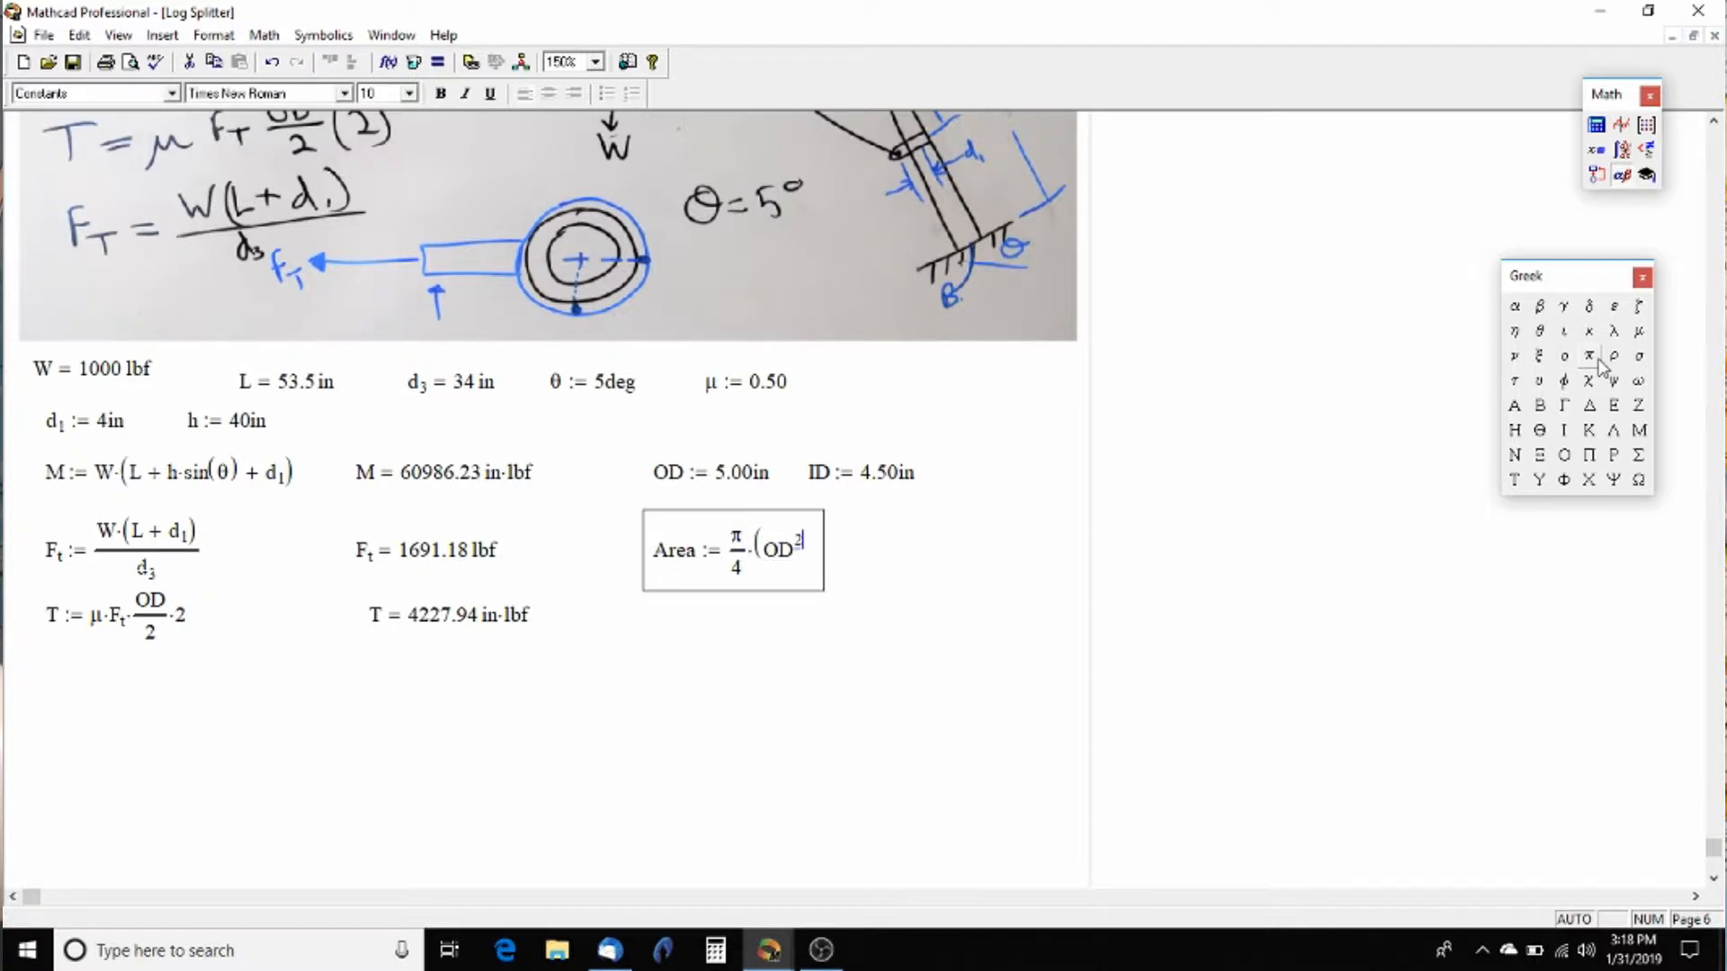
key(BackSpace)
text(2)
key(space)
text(-ID^2)
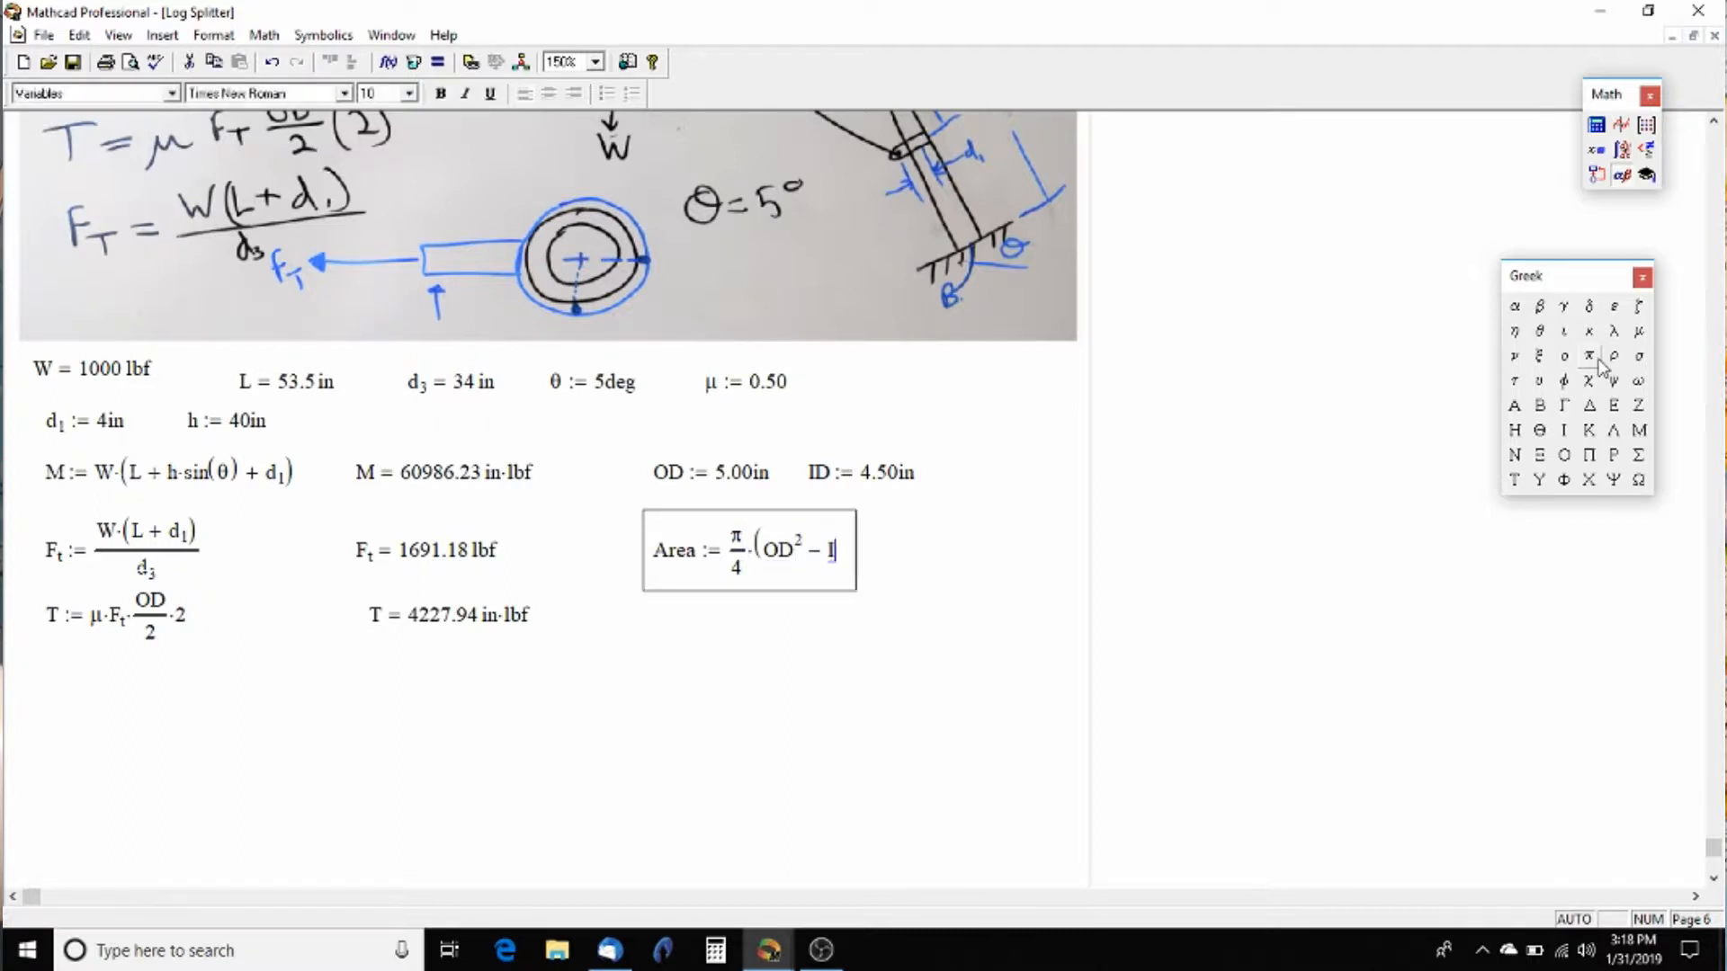